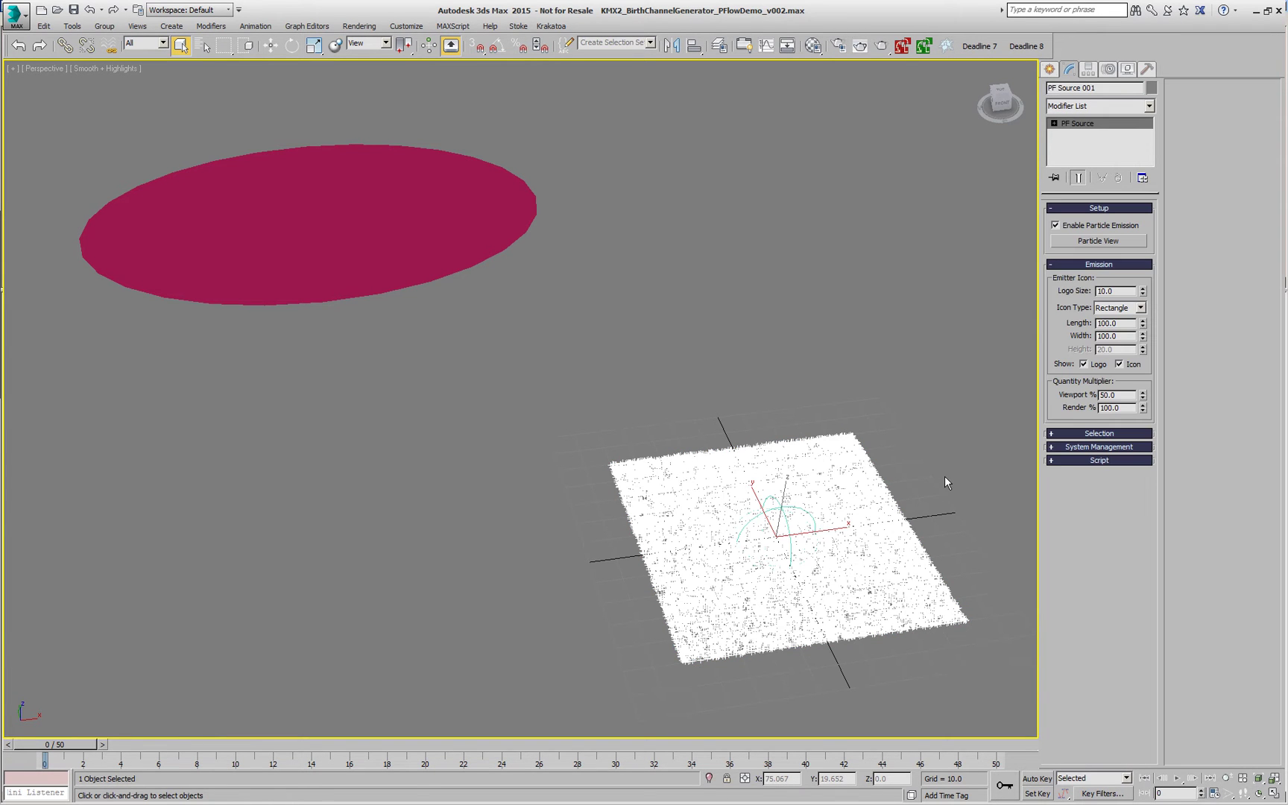
# Open the particle flow in Particle View and examine its PF Source, Birth, Position Icon and Speed settings, previewing the motion at frame 5
pyautogui.click(1111, 241)
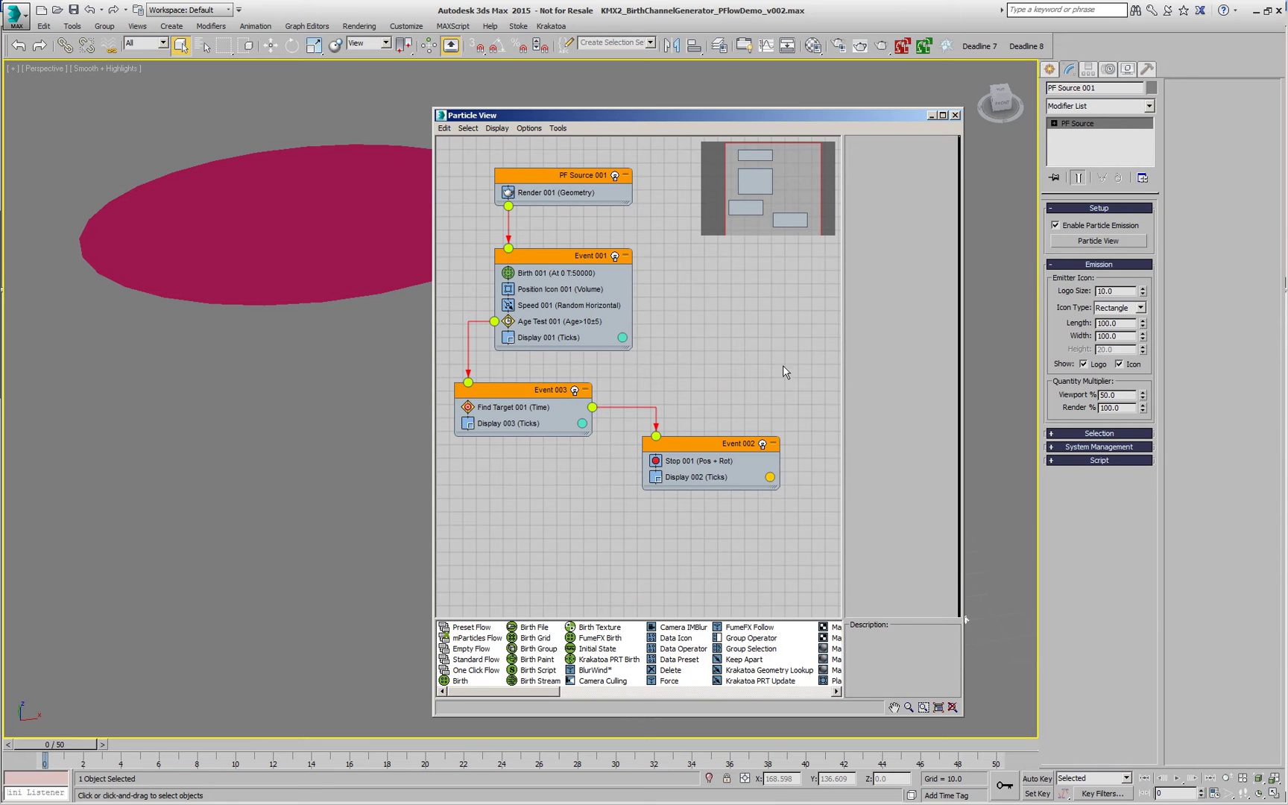
pyautogui.click(580, 179)
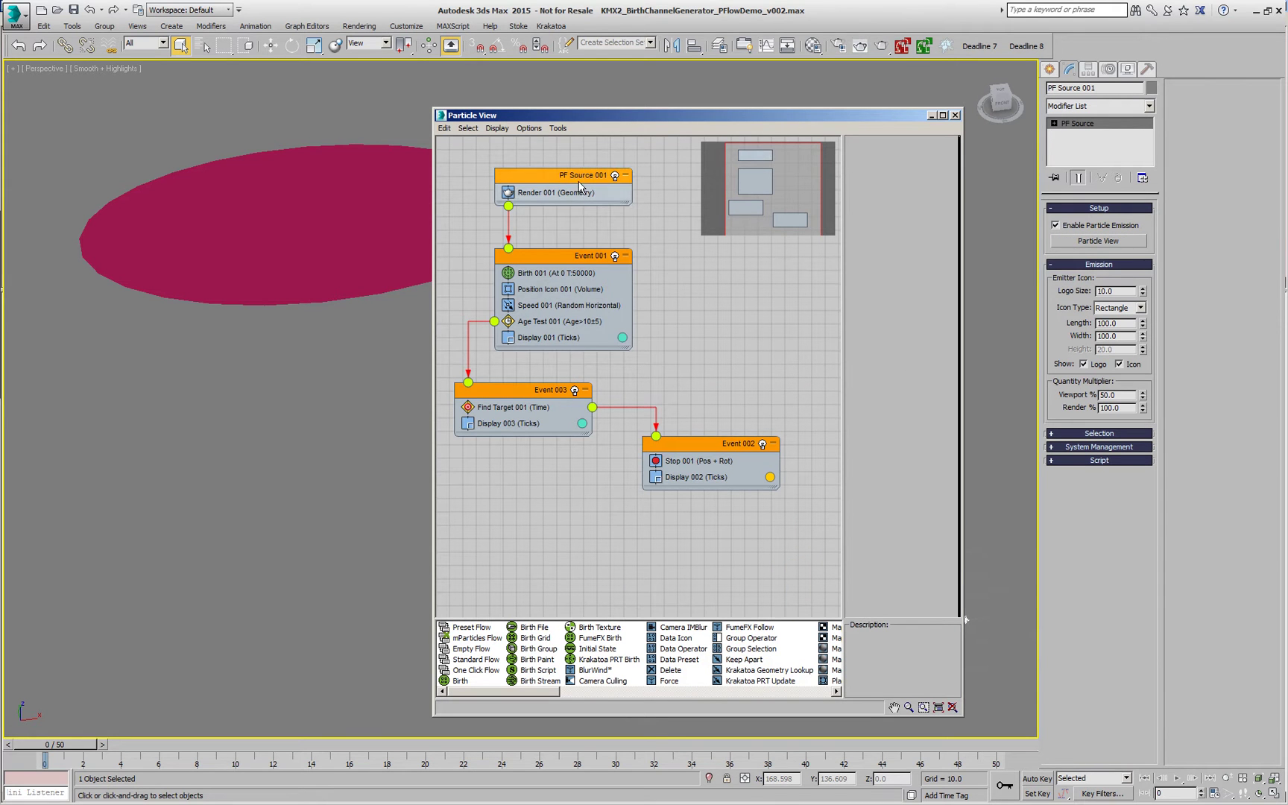
pyautogui.moveTo(847, 117); pyautogui.dragTo(491, 117)
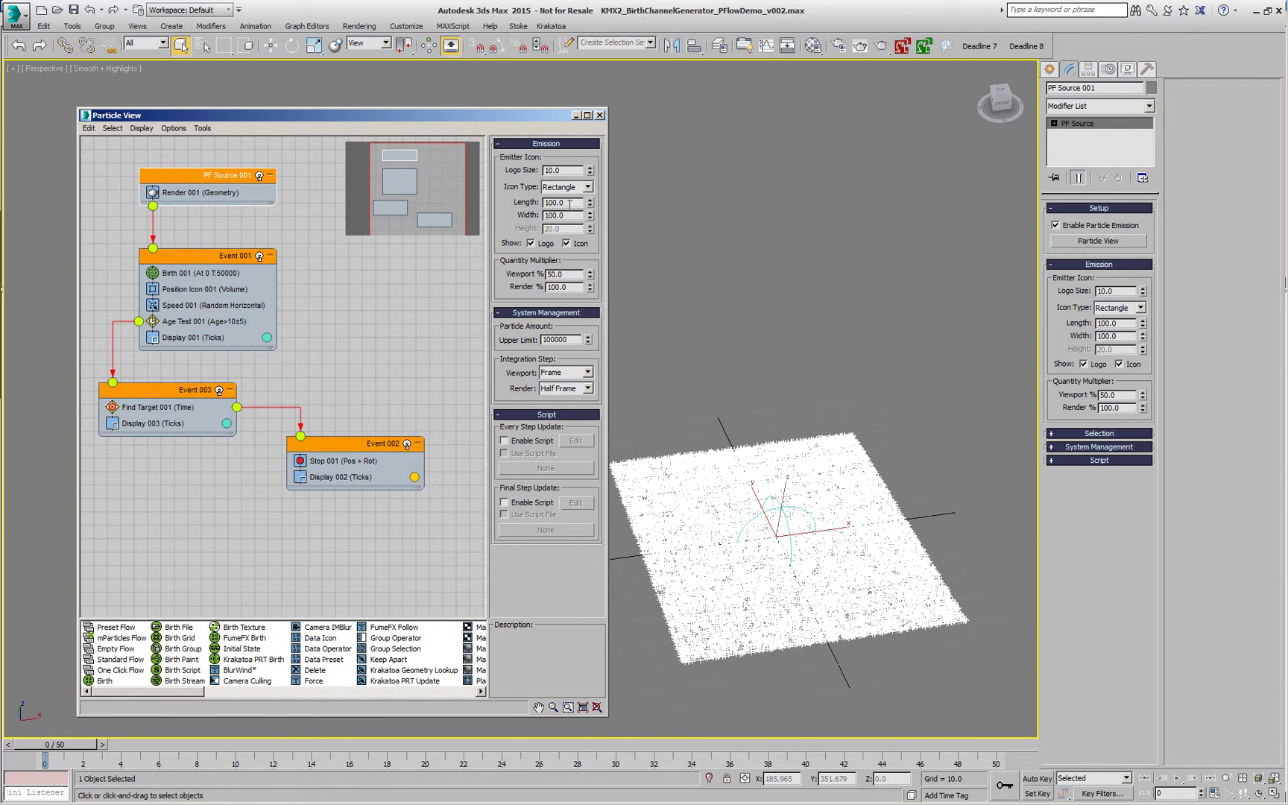
pyautogui.click(195, 273)
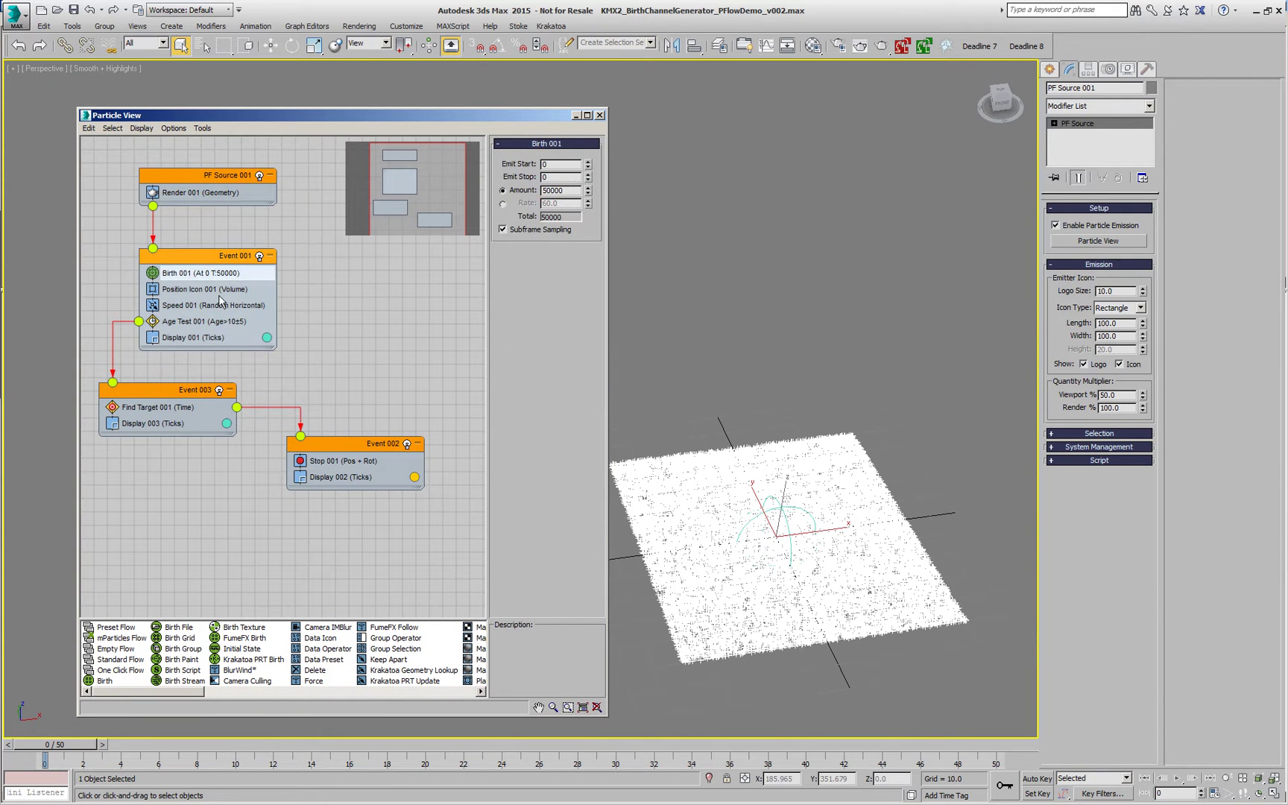
pyautogui.click(222, 291)
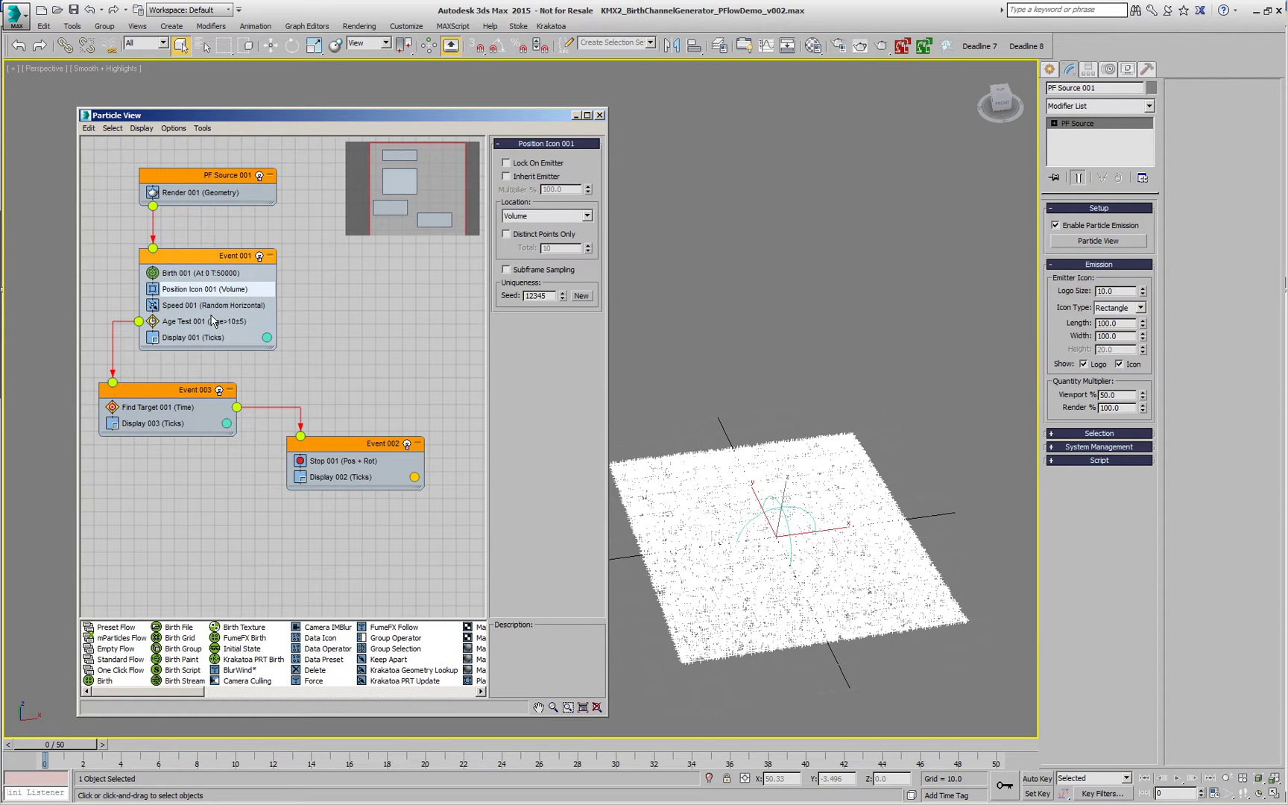
pyautogui.click(250, 307)
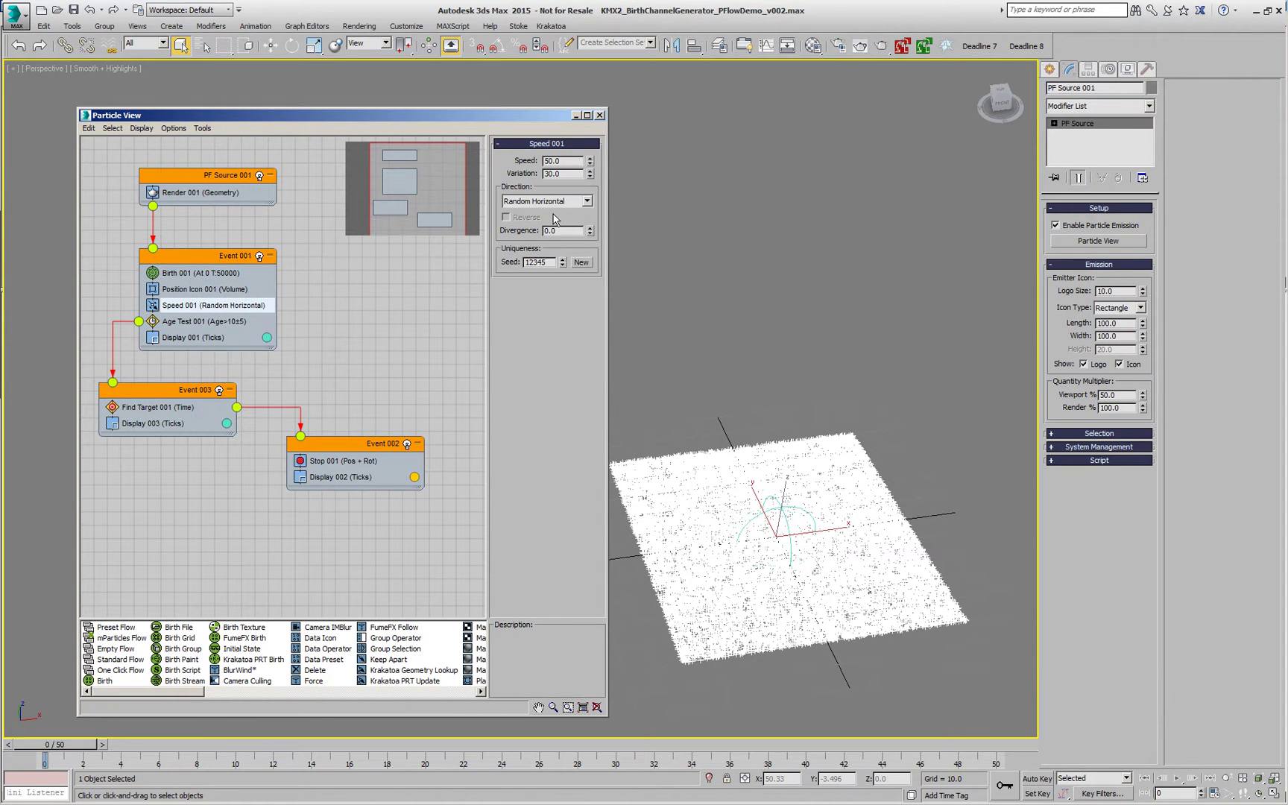
pyautogui.moveTo(89, 748); pyautogui.dragTo(183, 747)
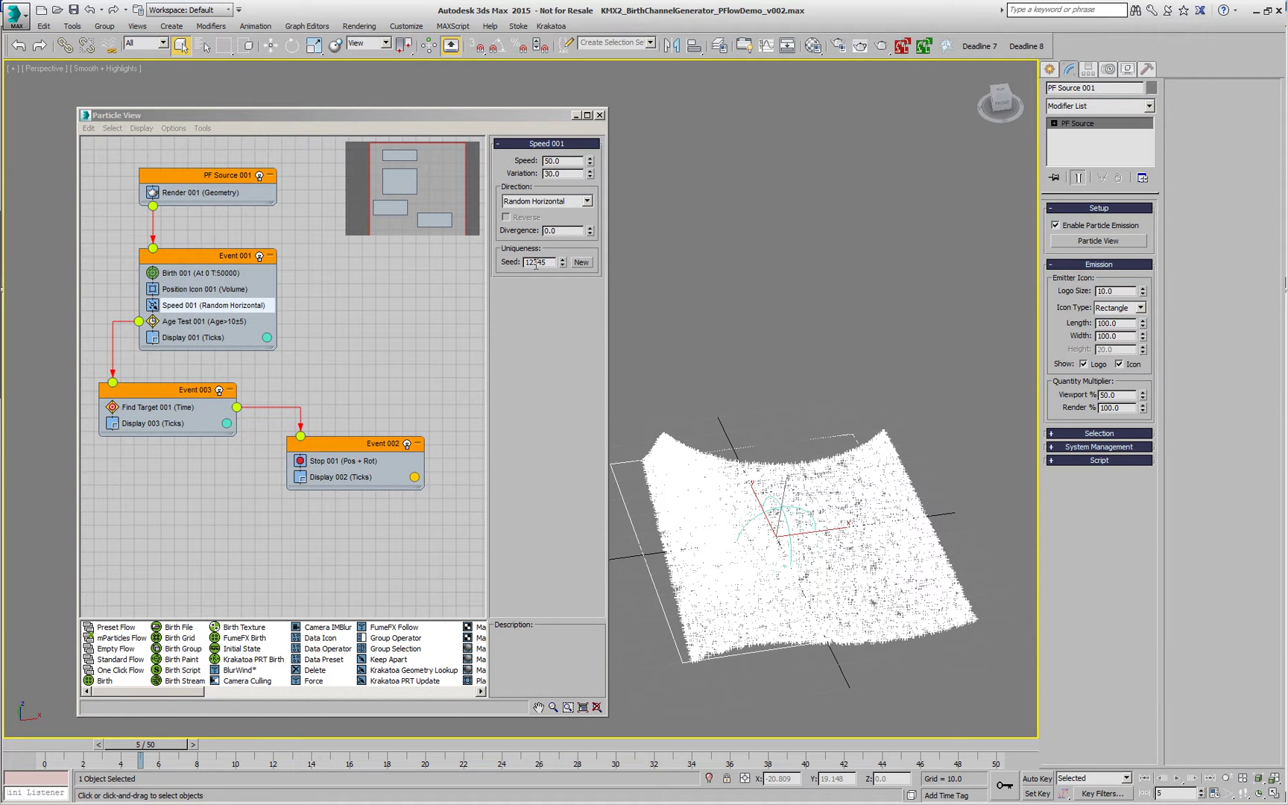
# Test the Position Icon operator with seed 12346 while scrubbing the animation, and restore the seed to 12345 at frame 0
pyautogui.click(212, 290)
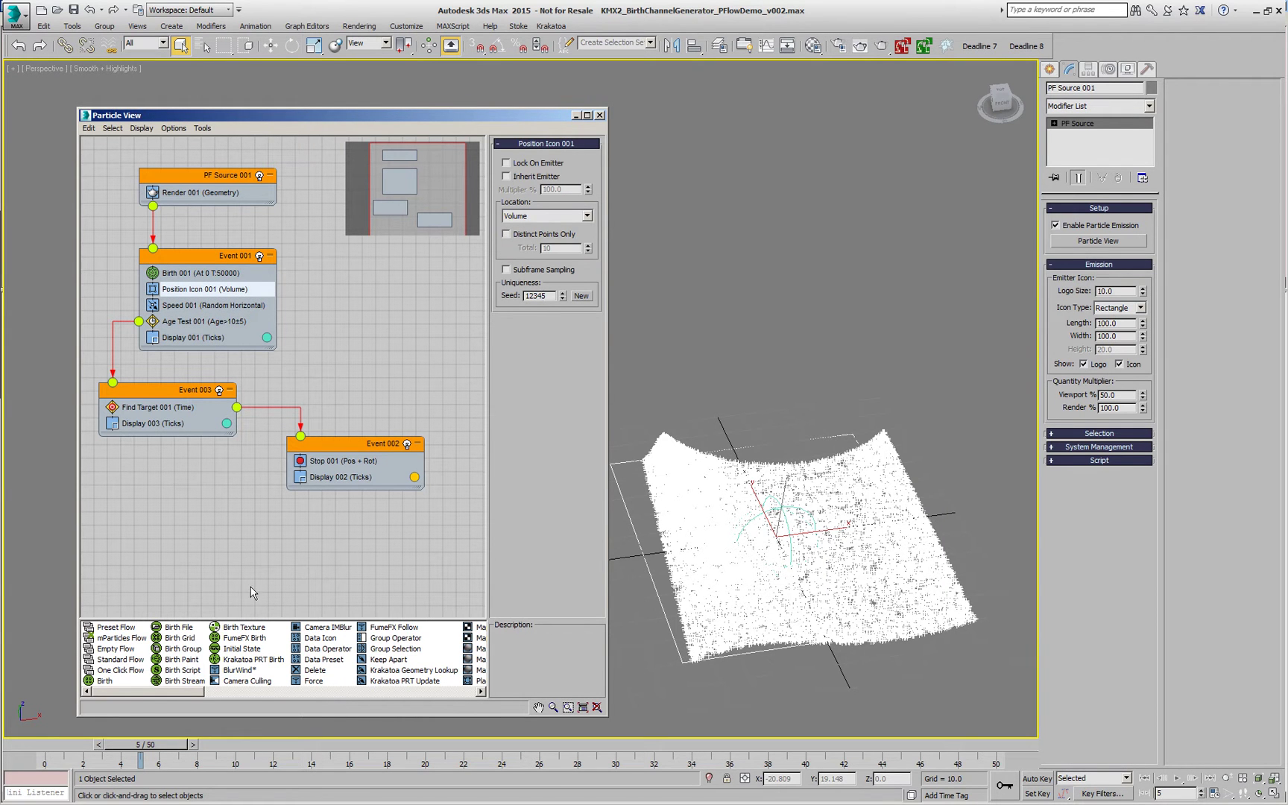
pyautogui.moveTo(33, 747); pyautogui.dragTo(529, 743)
pyautogui.click(563, 292)
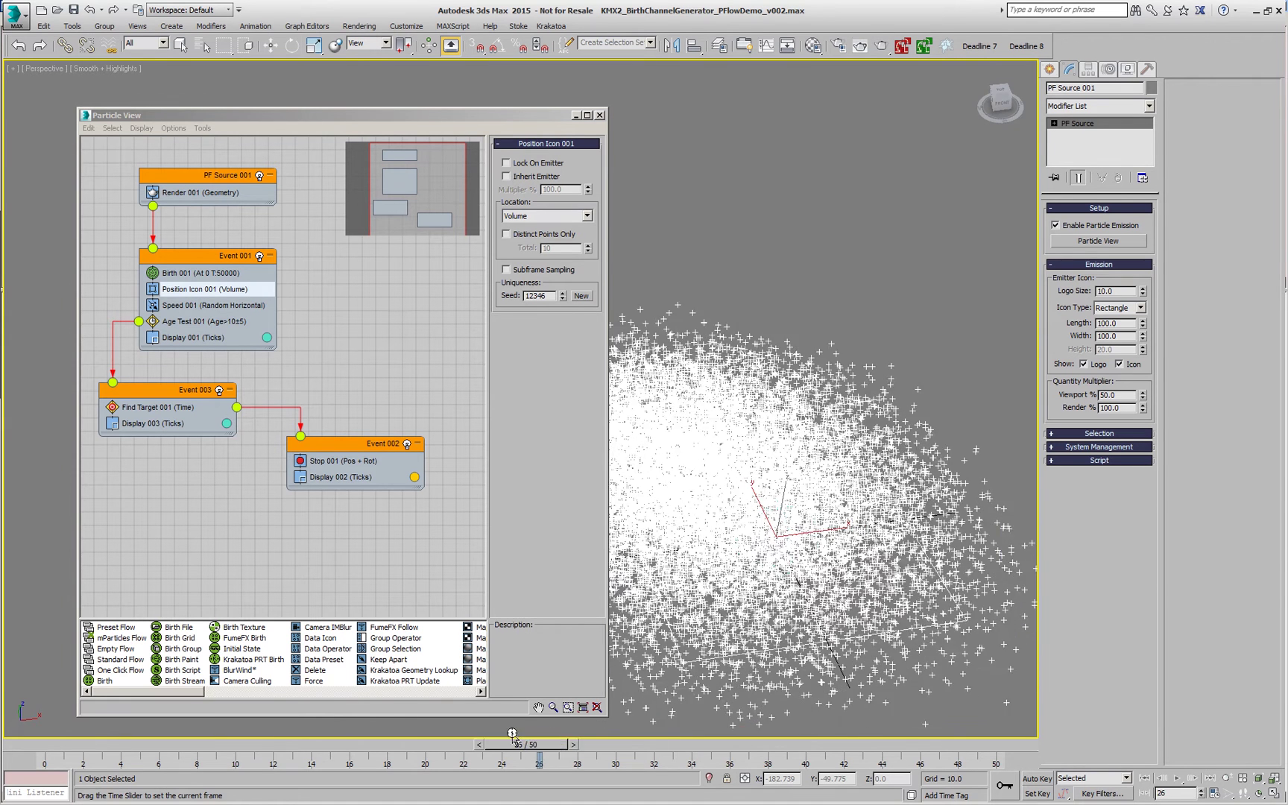
pyautogui.press('Home')
pyautogui.click(563, 298)
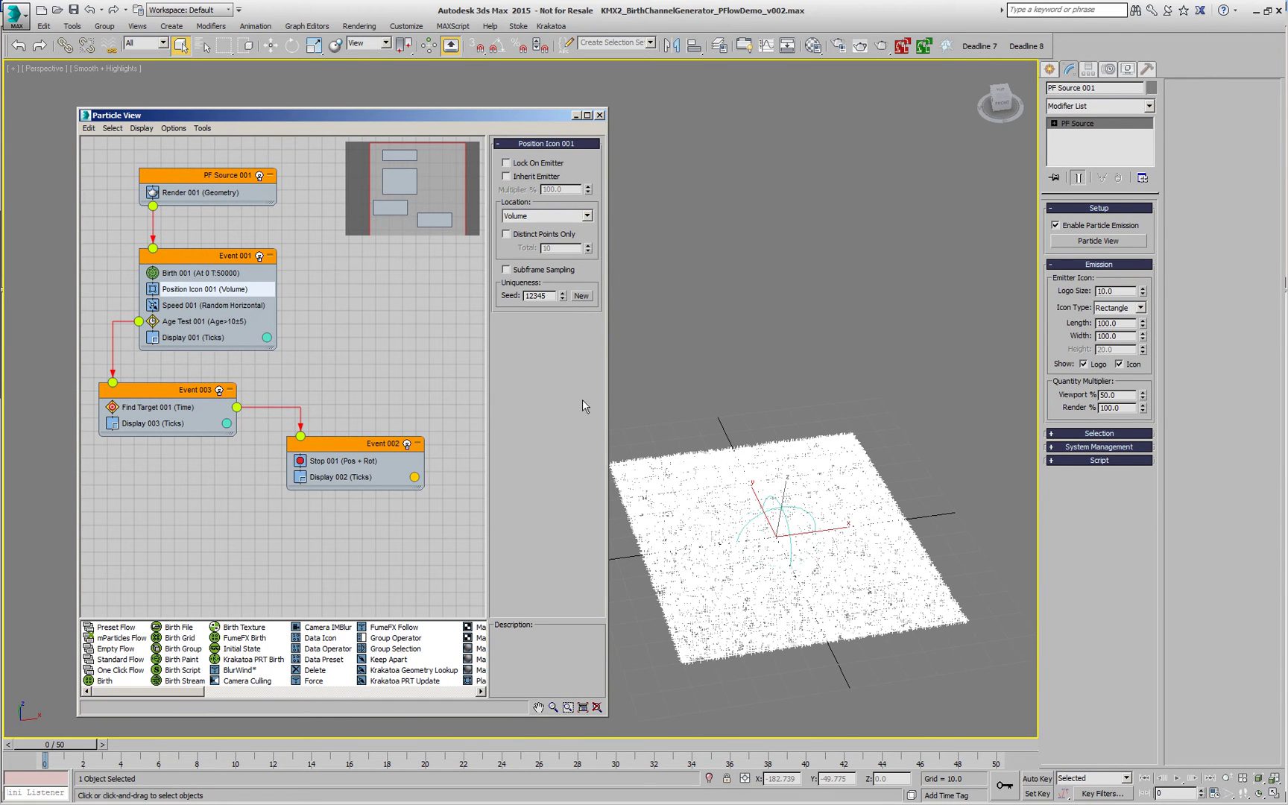
# Examine the Age Test, Find Target and Stop operators' settings and scrub the particle animation through to frame 50
pyautogui.moveTo(68, 745); pyautogui.dragTo(249, 744)
pyautogui.rightClick(249, 744)
pyautogui.click(221, 322)
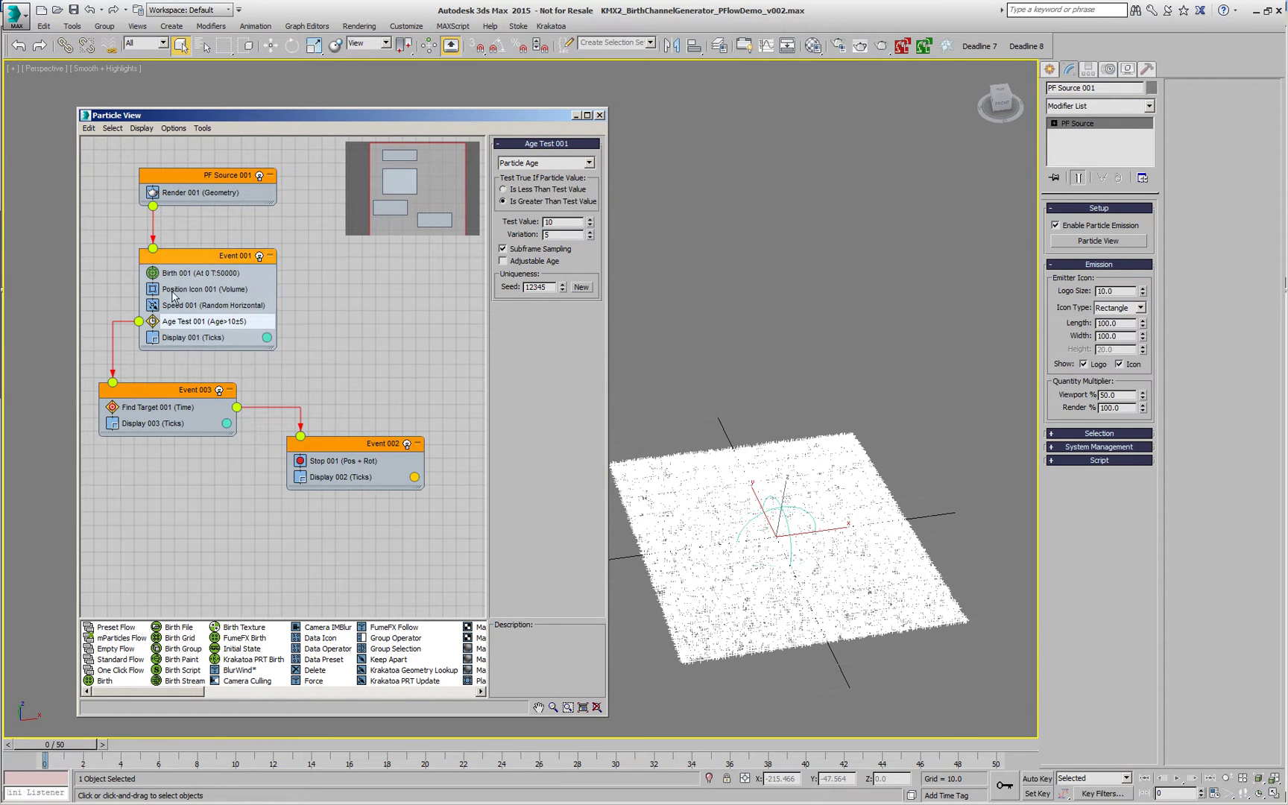
pyautogui.click(157, 406)
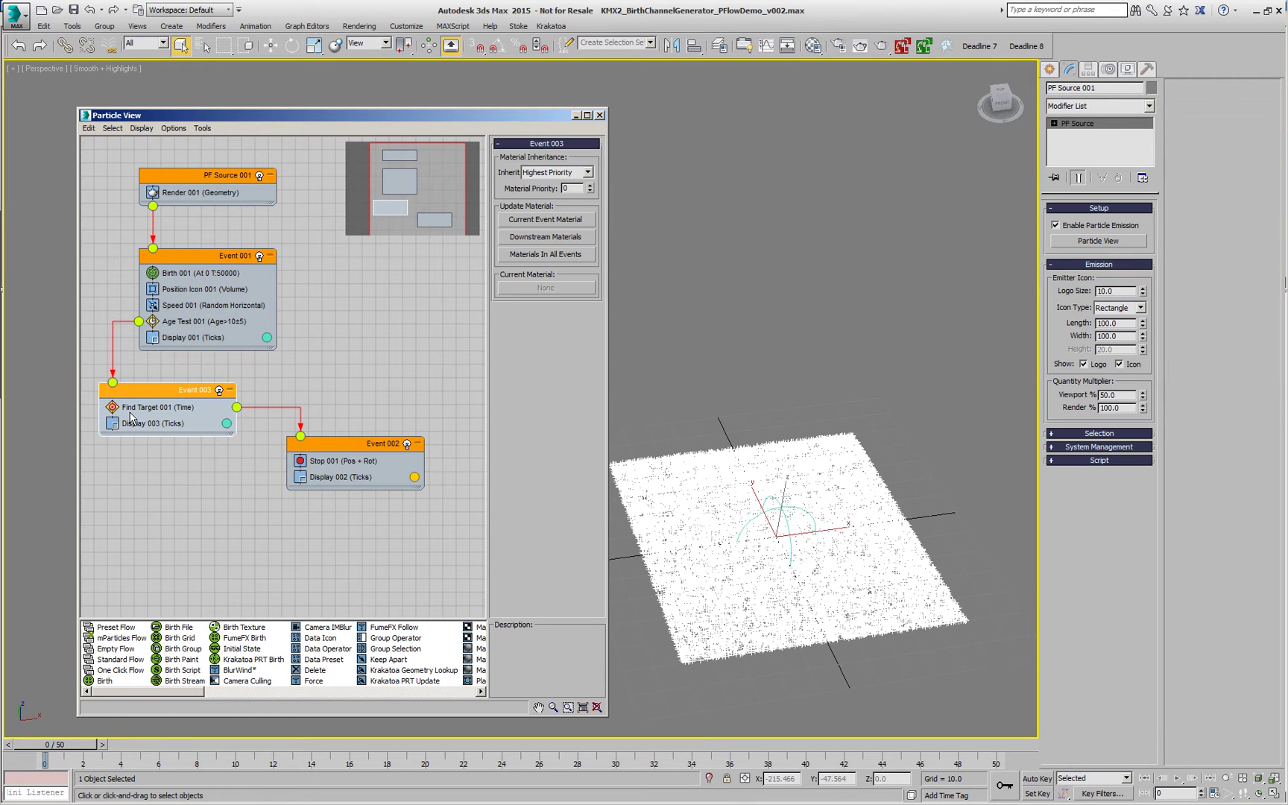
pyautogui.moveTo(475, 116); pyautogui.dragTo(1011, 77)
pyautogui.moveTo(88, 744); pyautogui.dragTo(1075, 750)
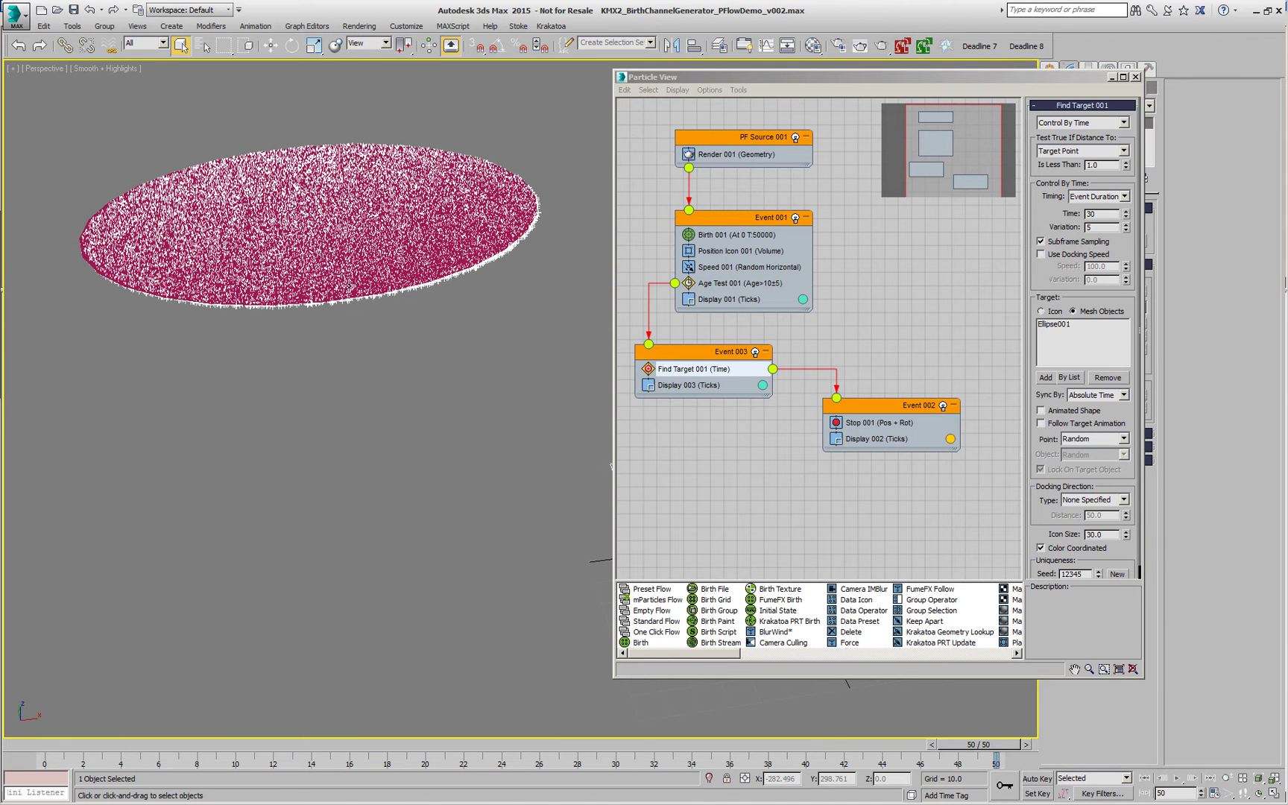
pyautogui.moveTo(764, 84); pyautogui.dragTo(378, 130)
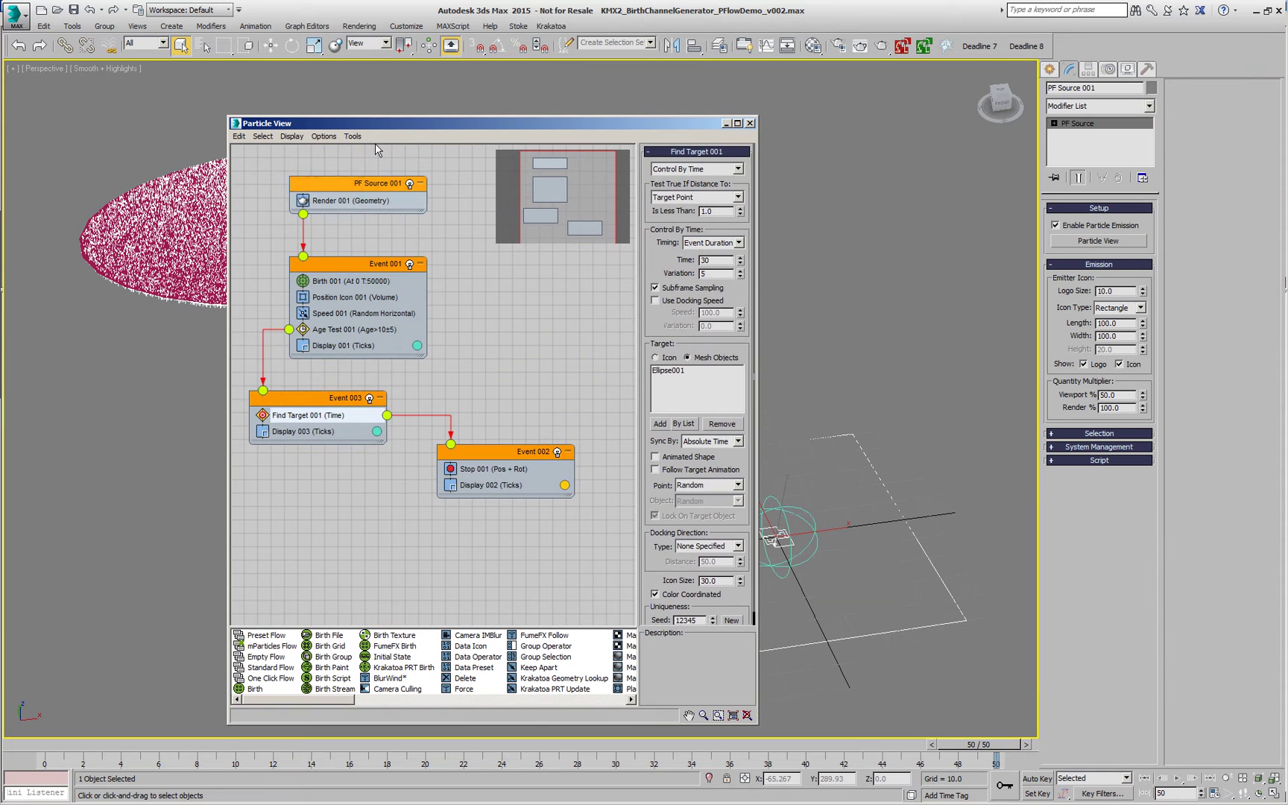
pyautogui.click(481, 470)
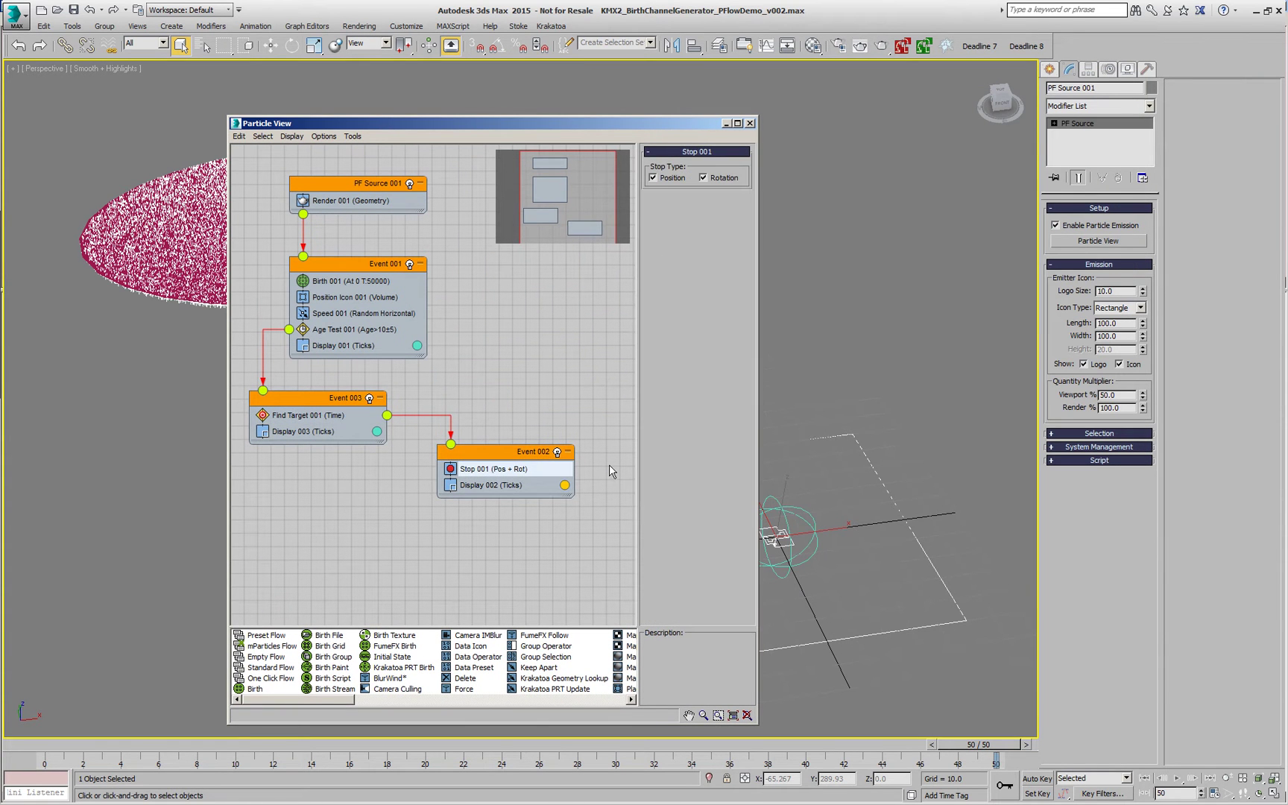
# Minimize Particle View, switch the production renderer to Krakatoa with default settings, and set its mode to Save Particles To File Sequence
pyautogui.click(724, 123)
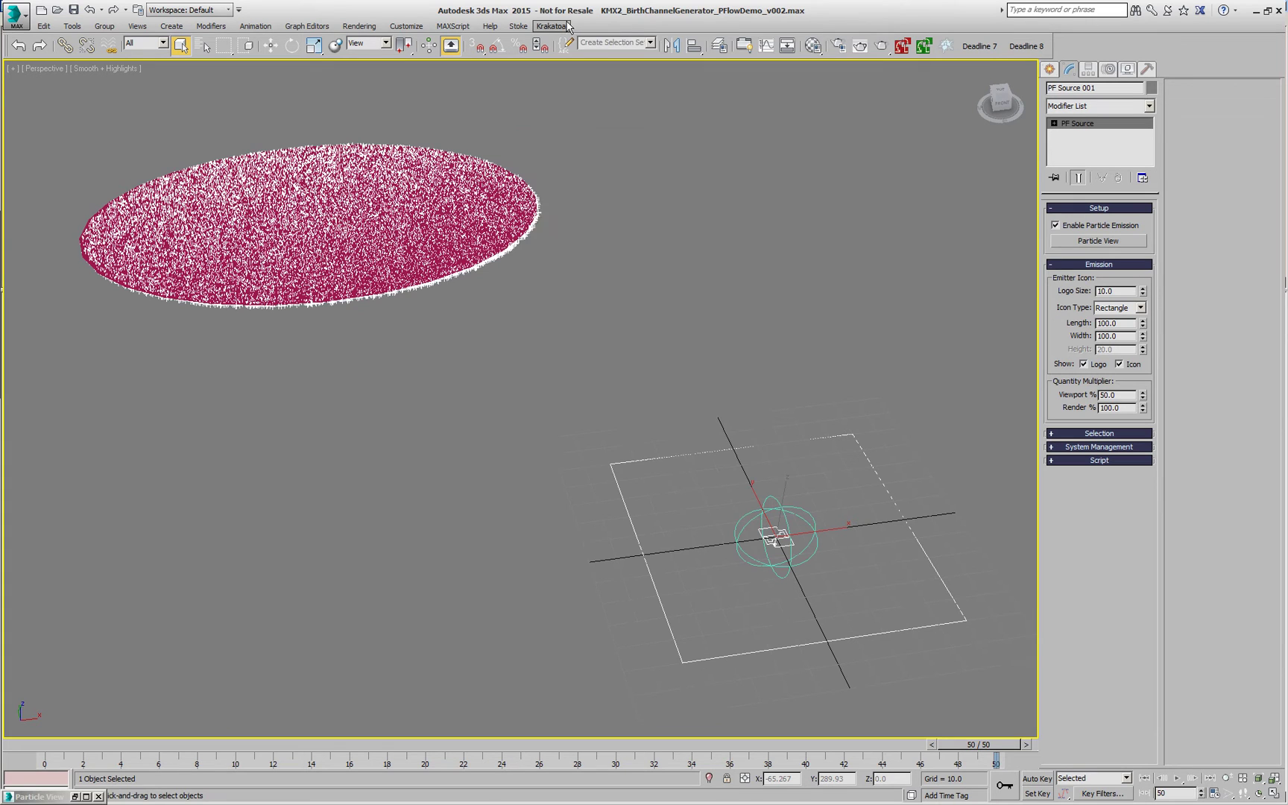
pyautogui.click(559, 26)
pyautogui.click(576, 42)
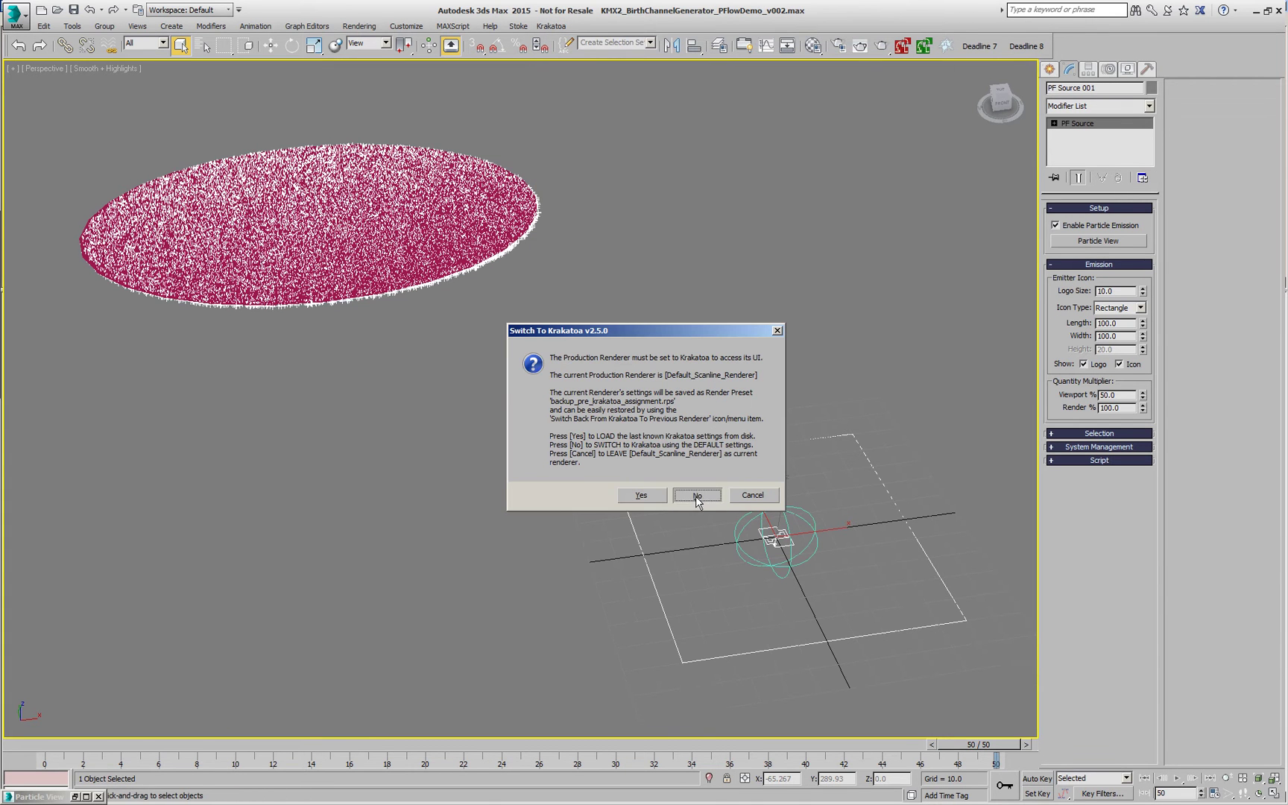
pyautogui.press('n')
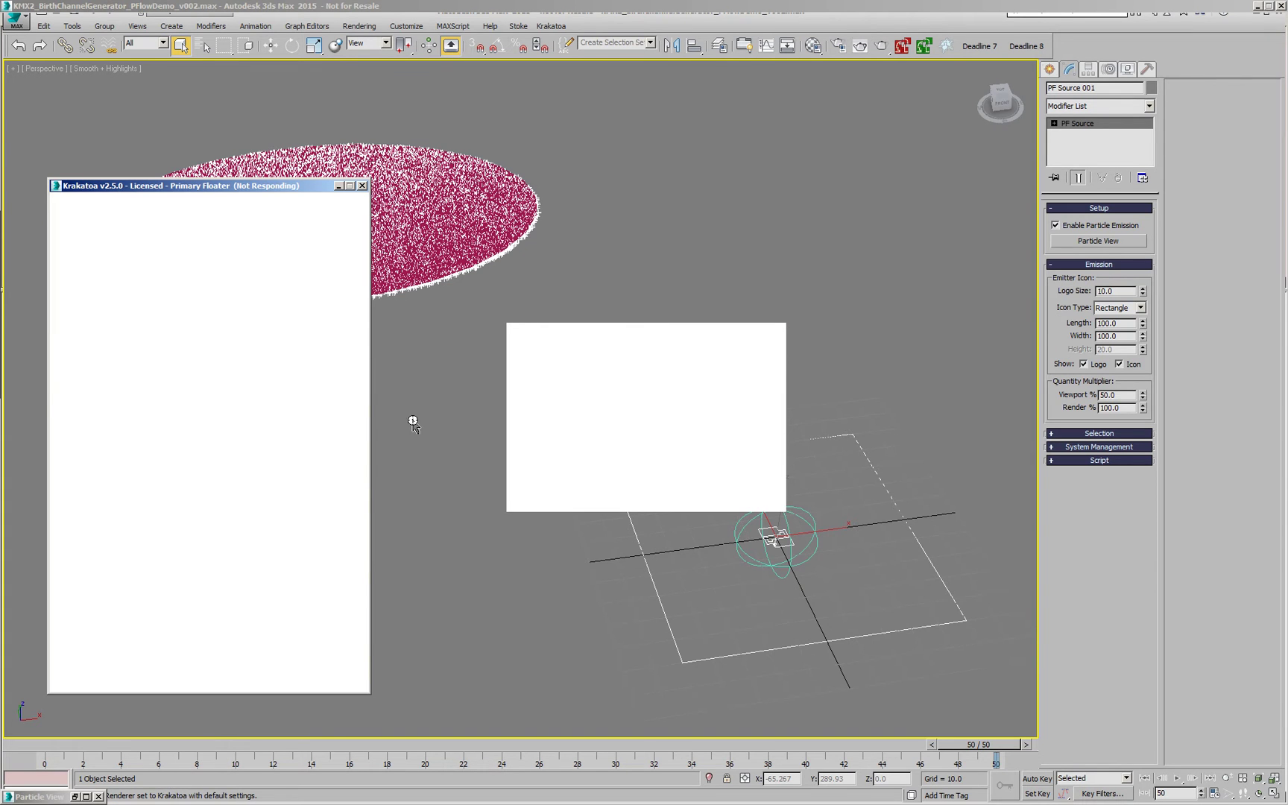
pyautogui.click(163, 554)
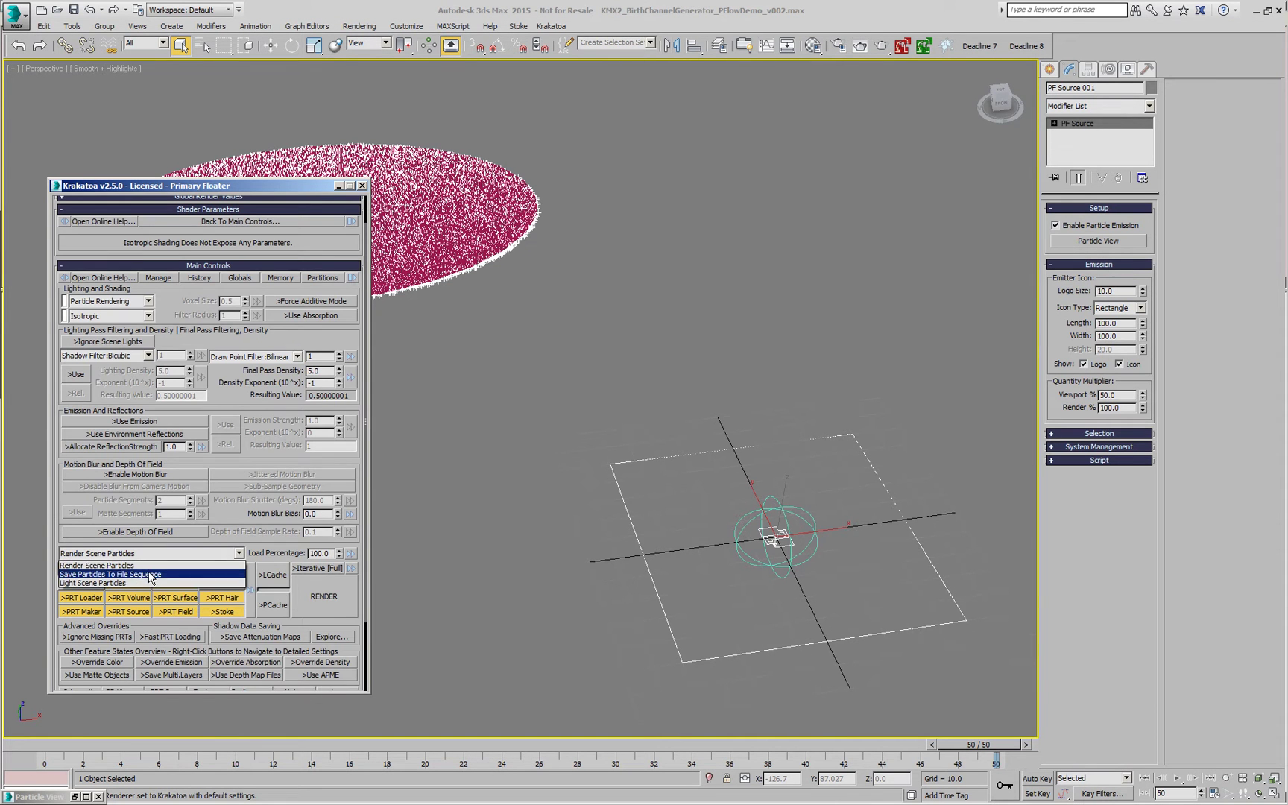
pyautogui.click(165, 578)
# Set the particle save path to particles_.prt in a new v004 folder inside BirthChannelTest
pyautogui.click(79, 290)
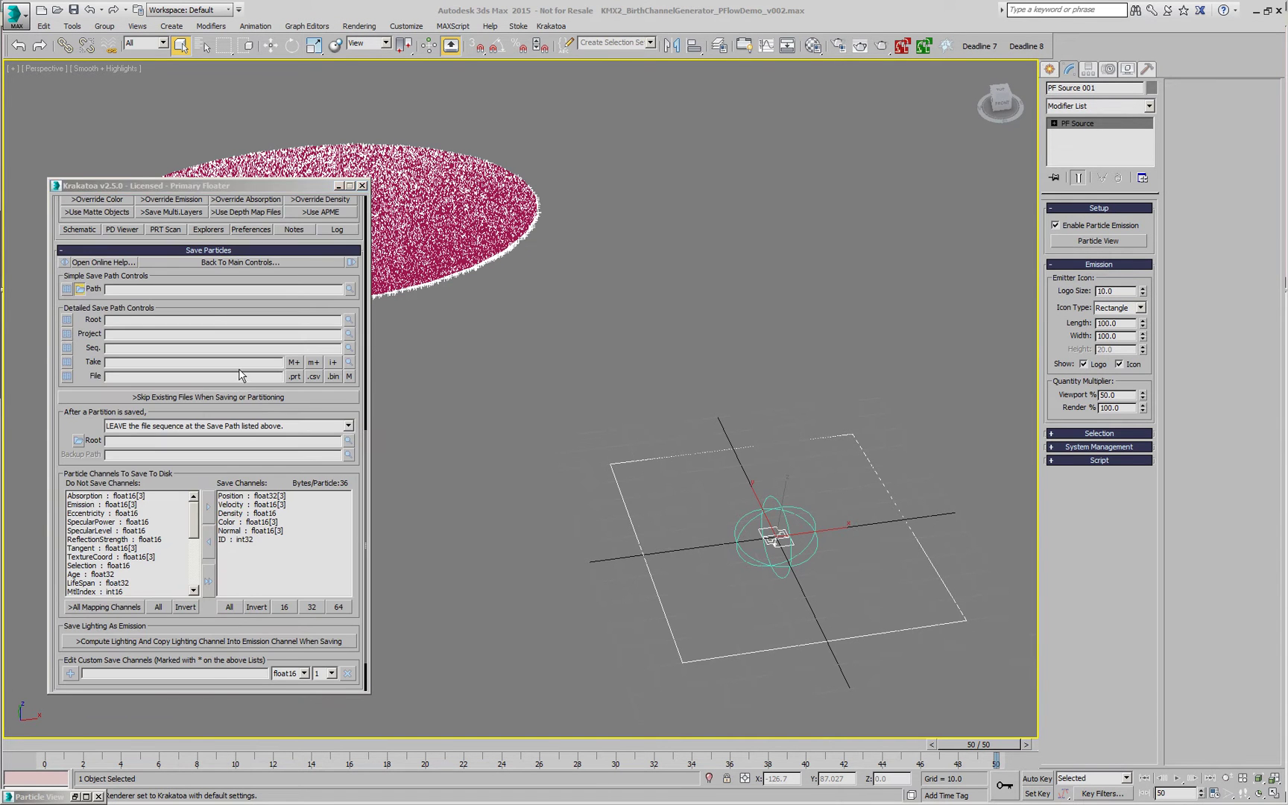
pyautogui.doubleClick(116, 296)
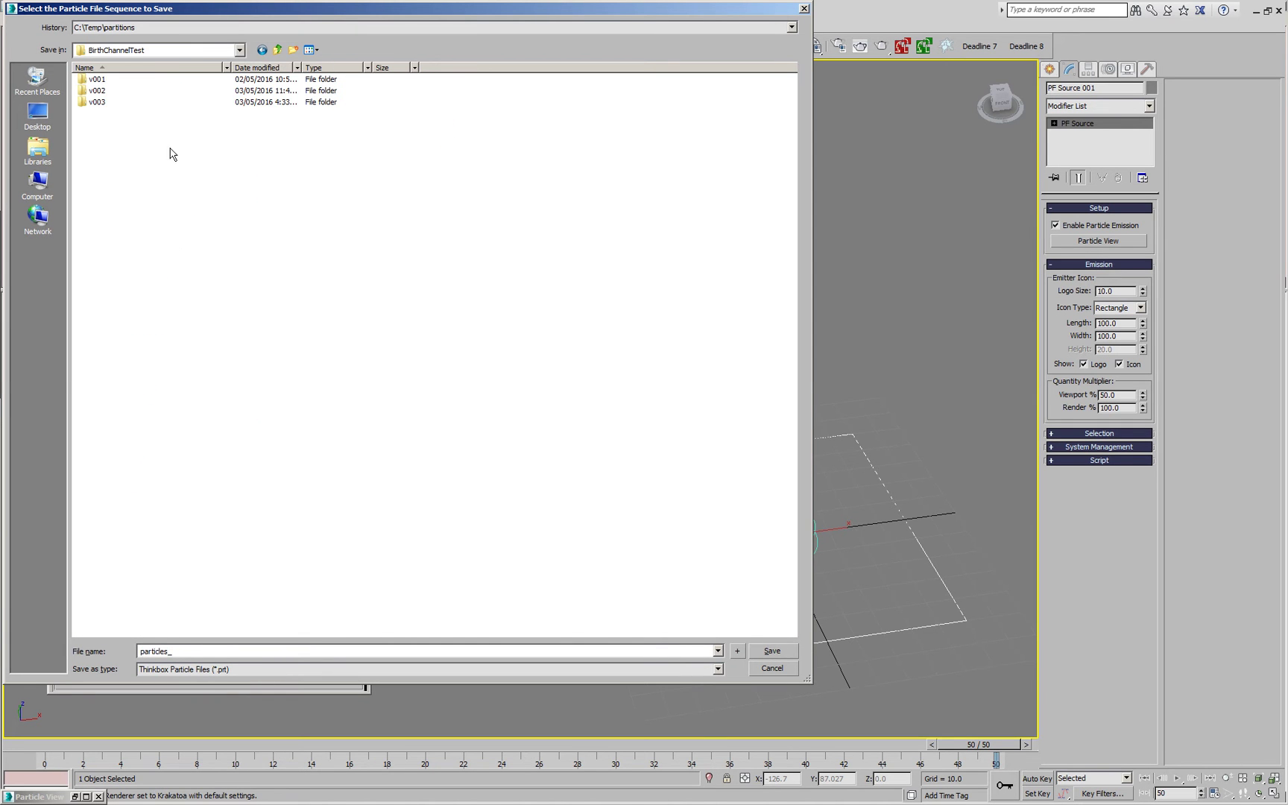
pyautogui.click(293, 49)
pyautogui.write('v004')
pyautogui.press('Return')
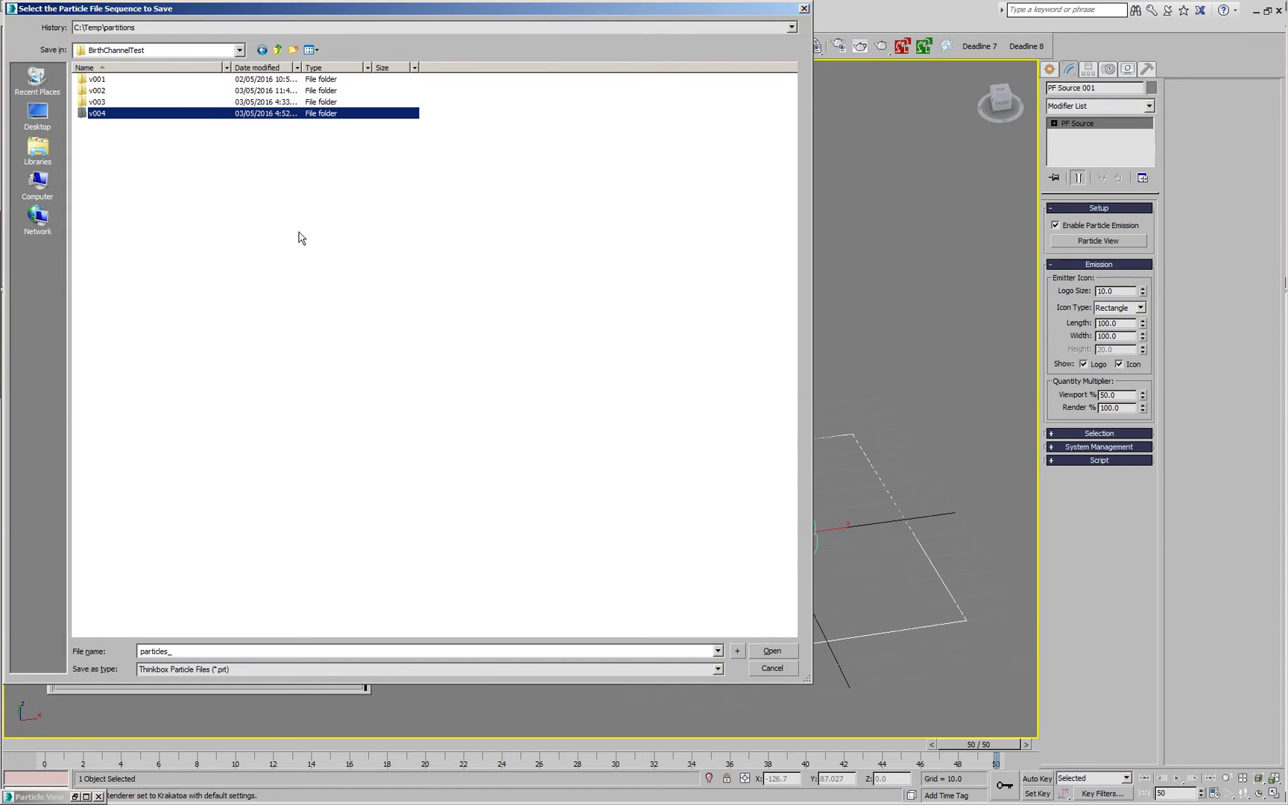
pyautogui.press('Return')
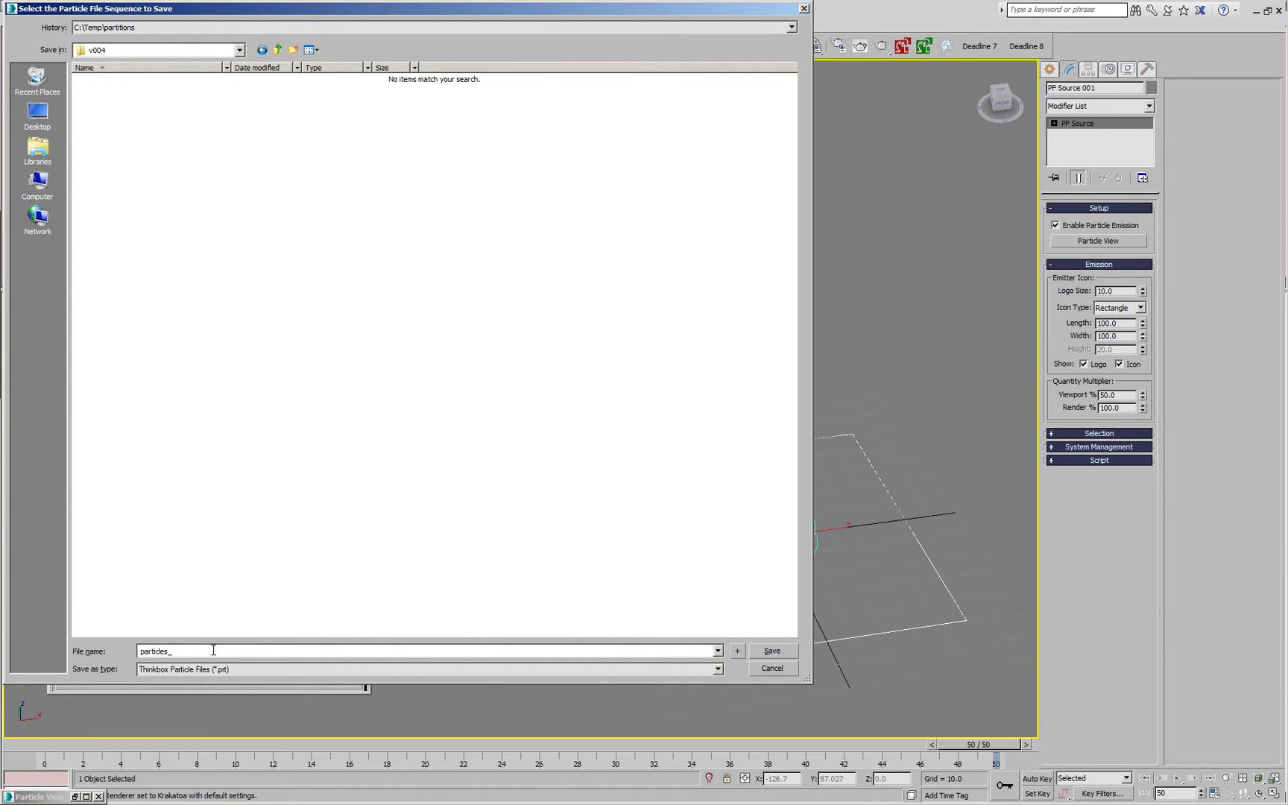
pyautogui.click(768, 651)
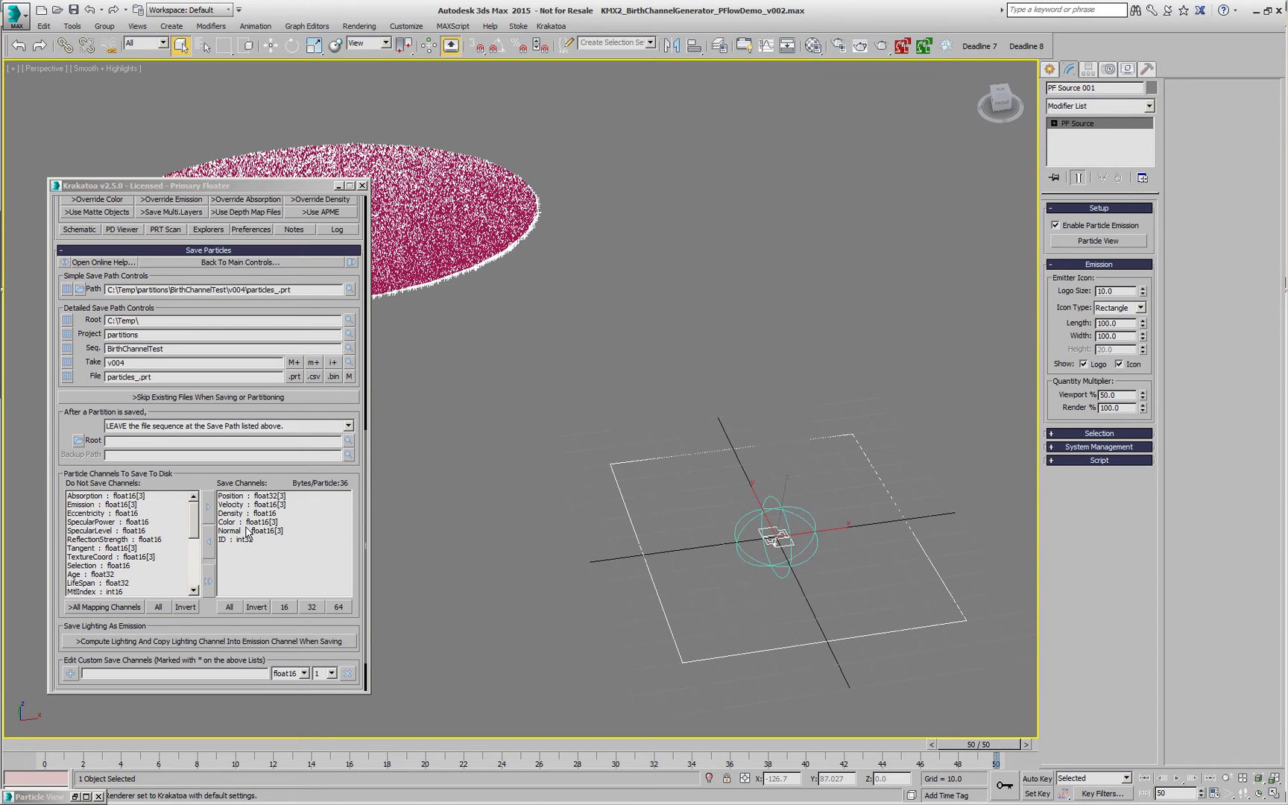
# Remove the Normal, Color and Density channels from the saved channels and add the Age channel
pyautogui.doubleClick(235, 531)
pyautogui.doubleClick(238, 522)
pyautogui.doubleClick(240, 514)
pyautogui.moveTo(199, 531); pyautogui.dragTo(137, 553)
pyautogui.doubleClick(83, 540)
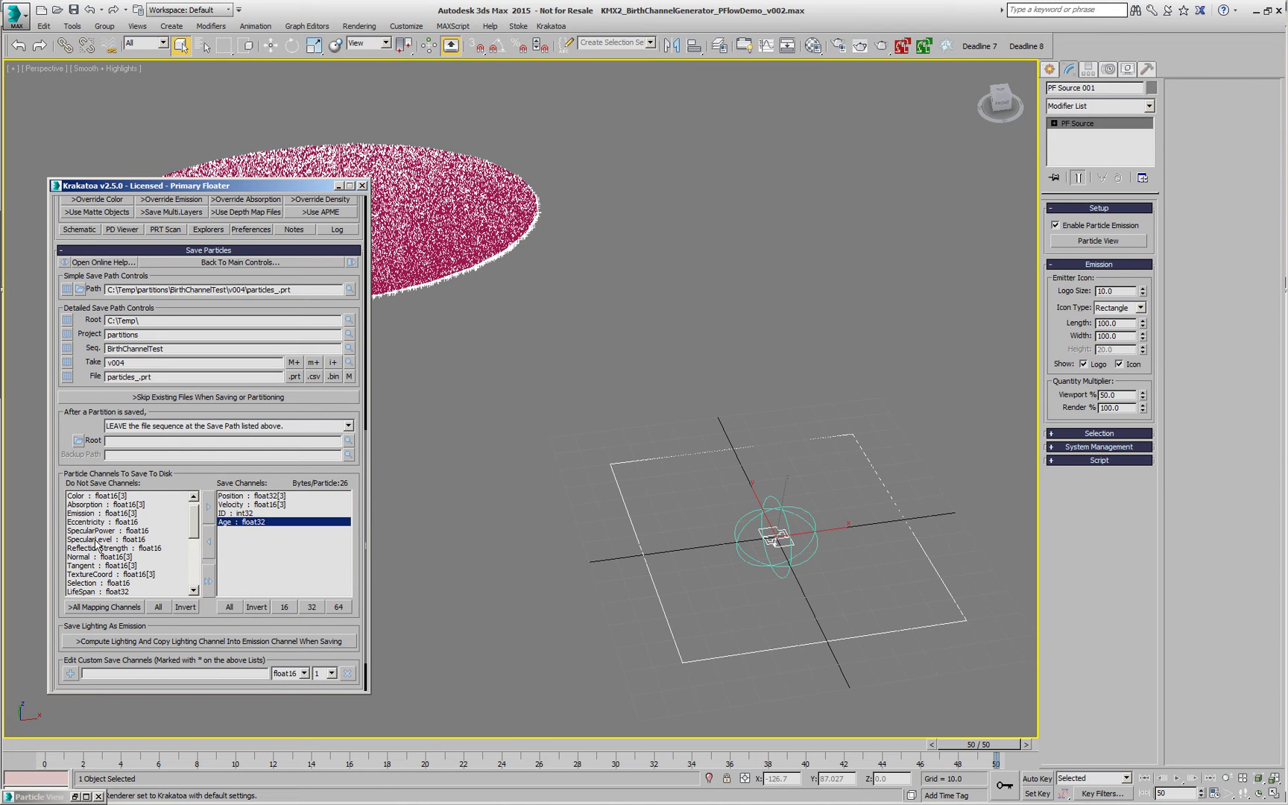
# Set the save range to the active segment 0-50 and save the particles to the file sequence
pyautogui.moveTo(249, 477); pyautogui.dragTo(261, 582)
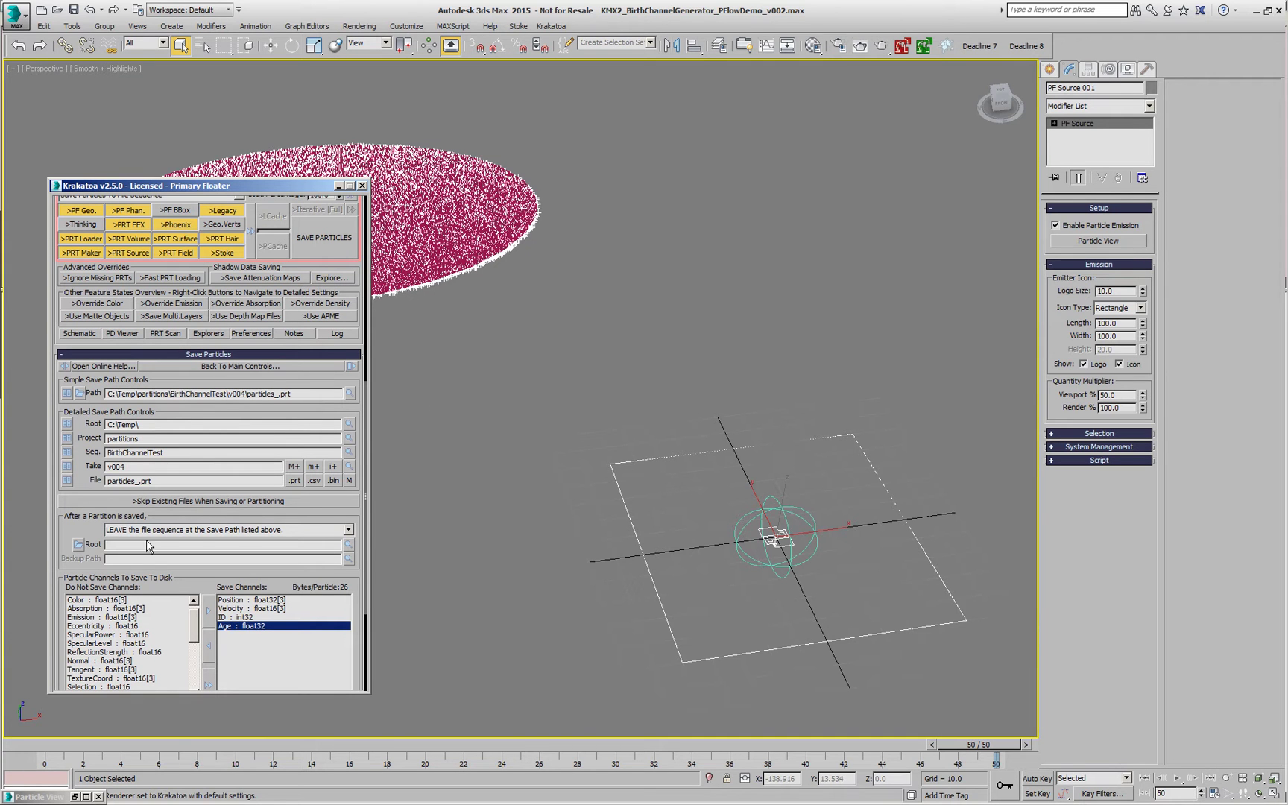
pyautogui.moveTo(140, 378); pyautogui.dragTo(152, 594)
pyautogui.rightClick(318, 452)
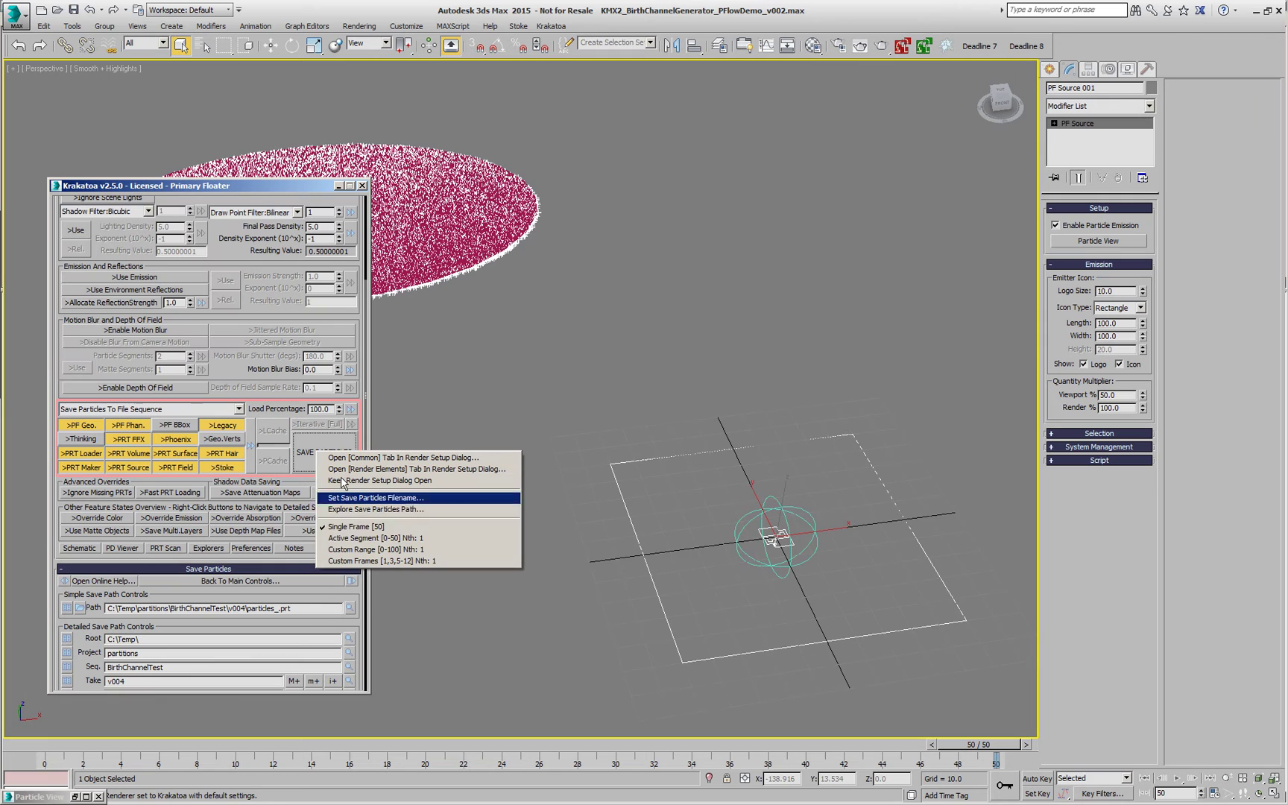
pyautogui.click(421, 538)
pyautogui.click(321, 461)
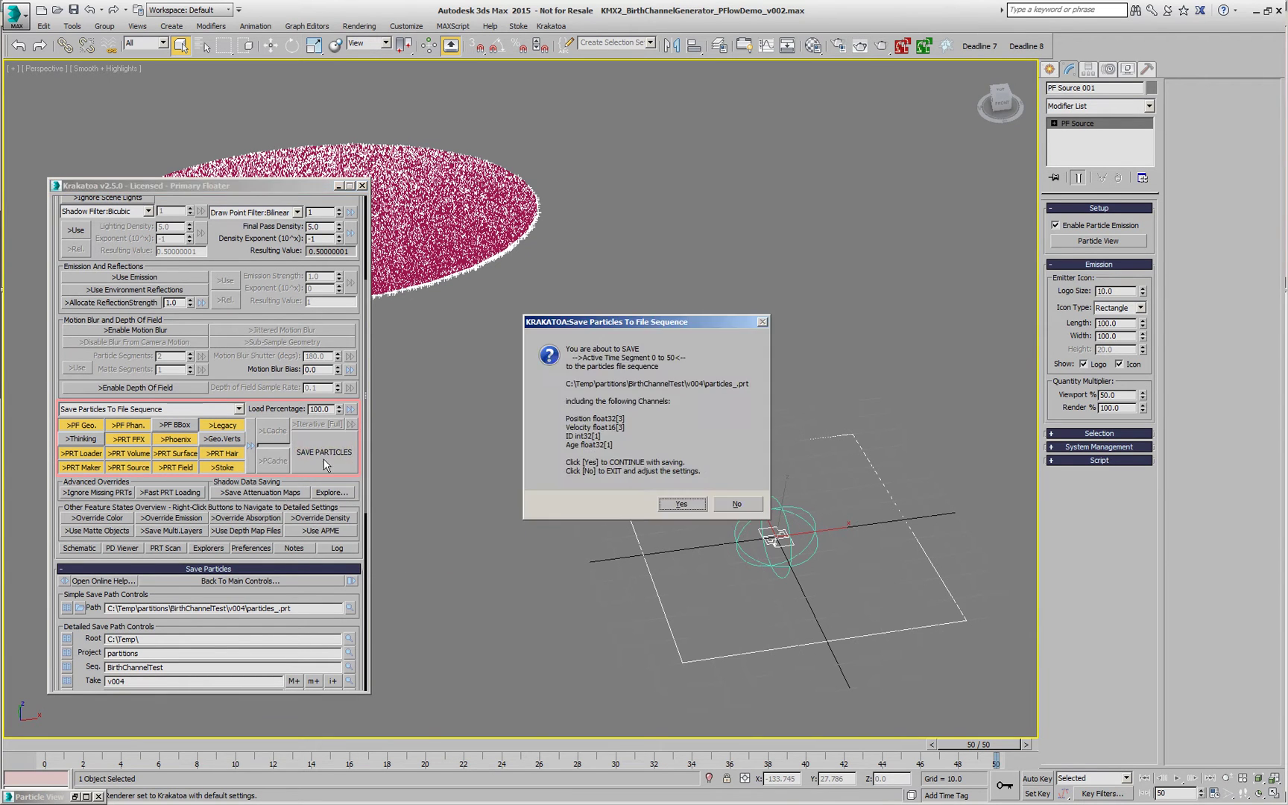
pyautogui.click(681, 503)
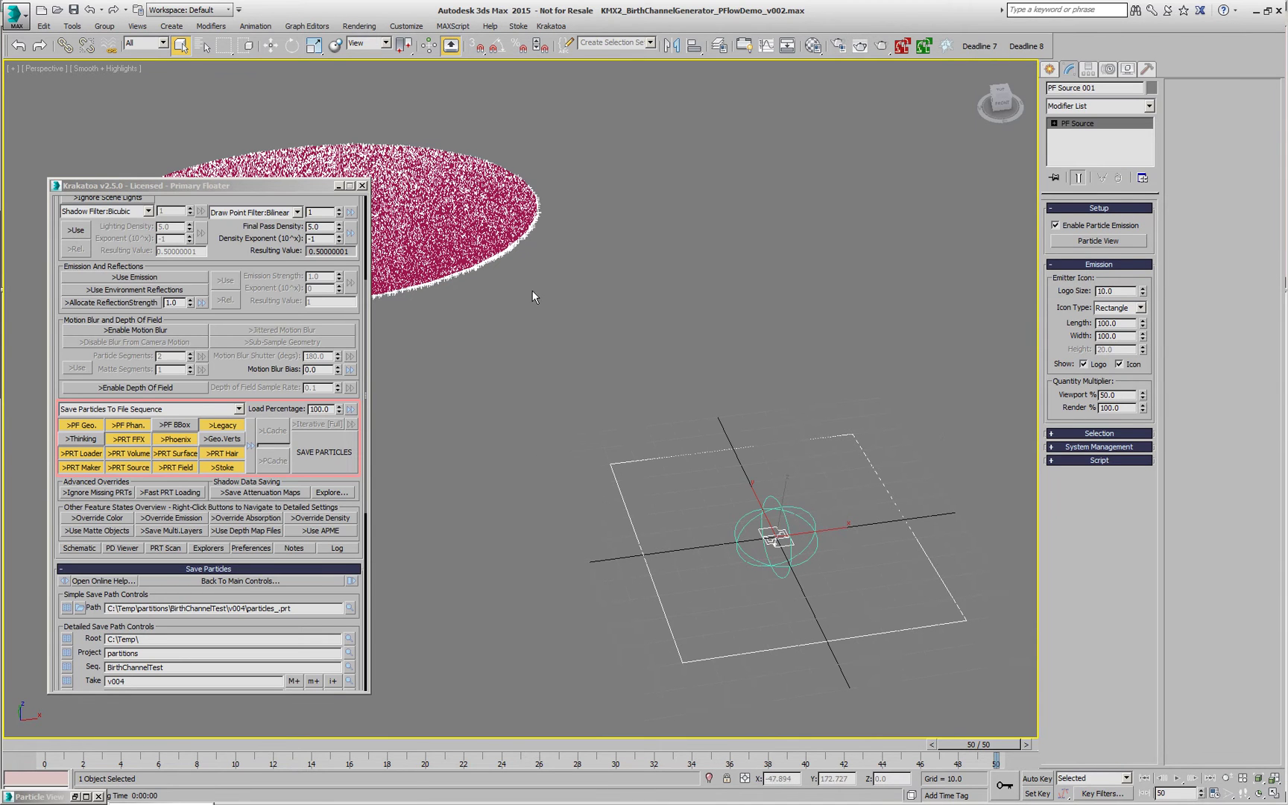
# Disable the PF Source's particle emission and create a PRT Loader that loads the particle sequence from the v004 folder
pyautogui.click(1092, 224)
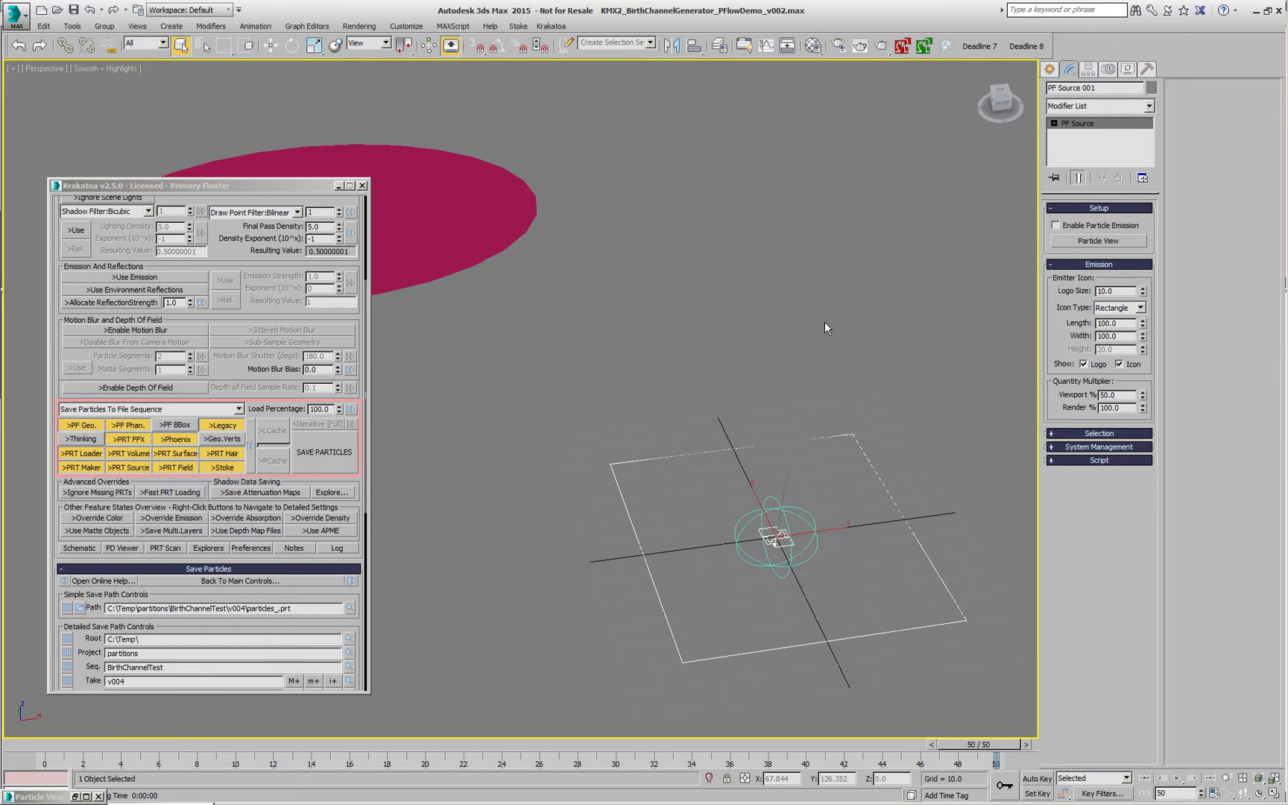
pyautogui.click(551, 25)
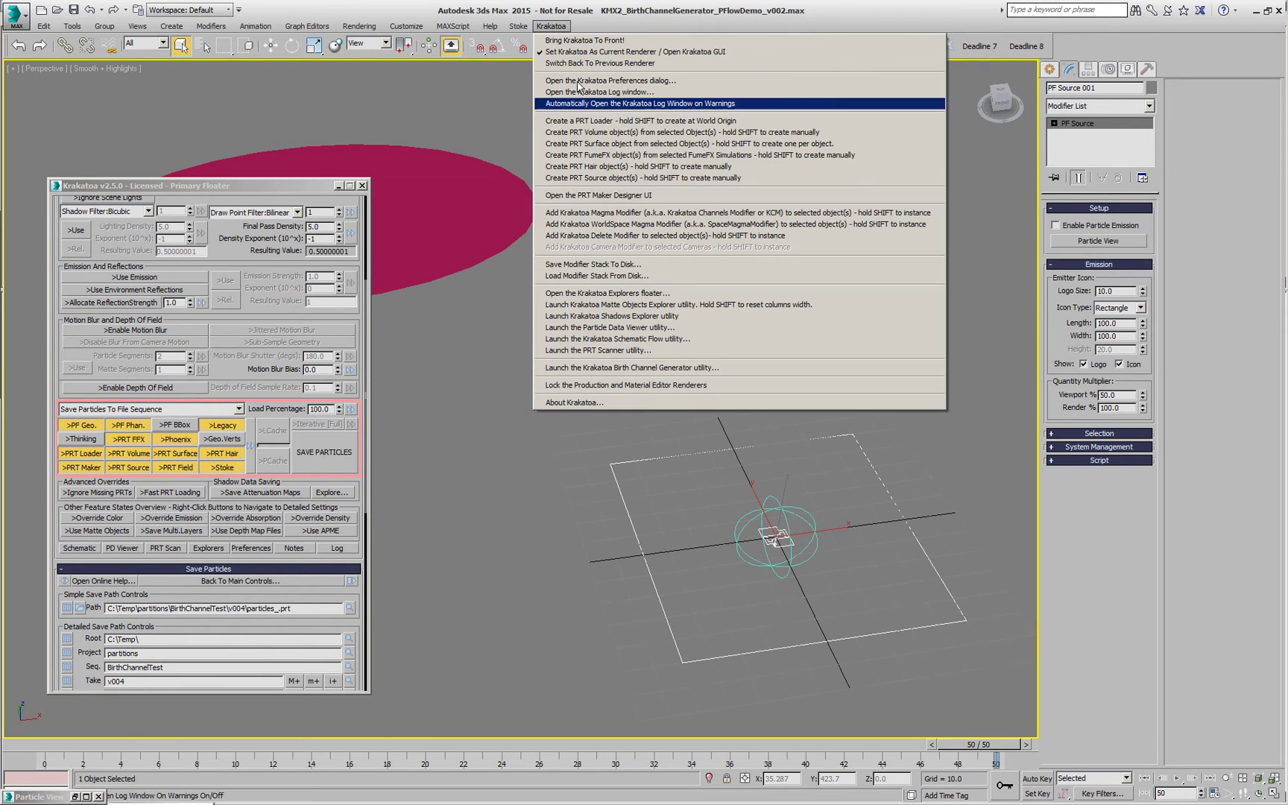
pyautogui.click(595, 124)
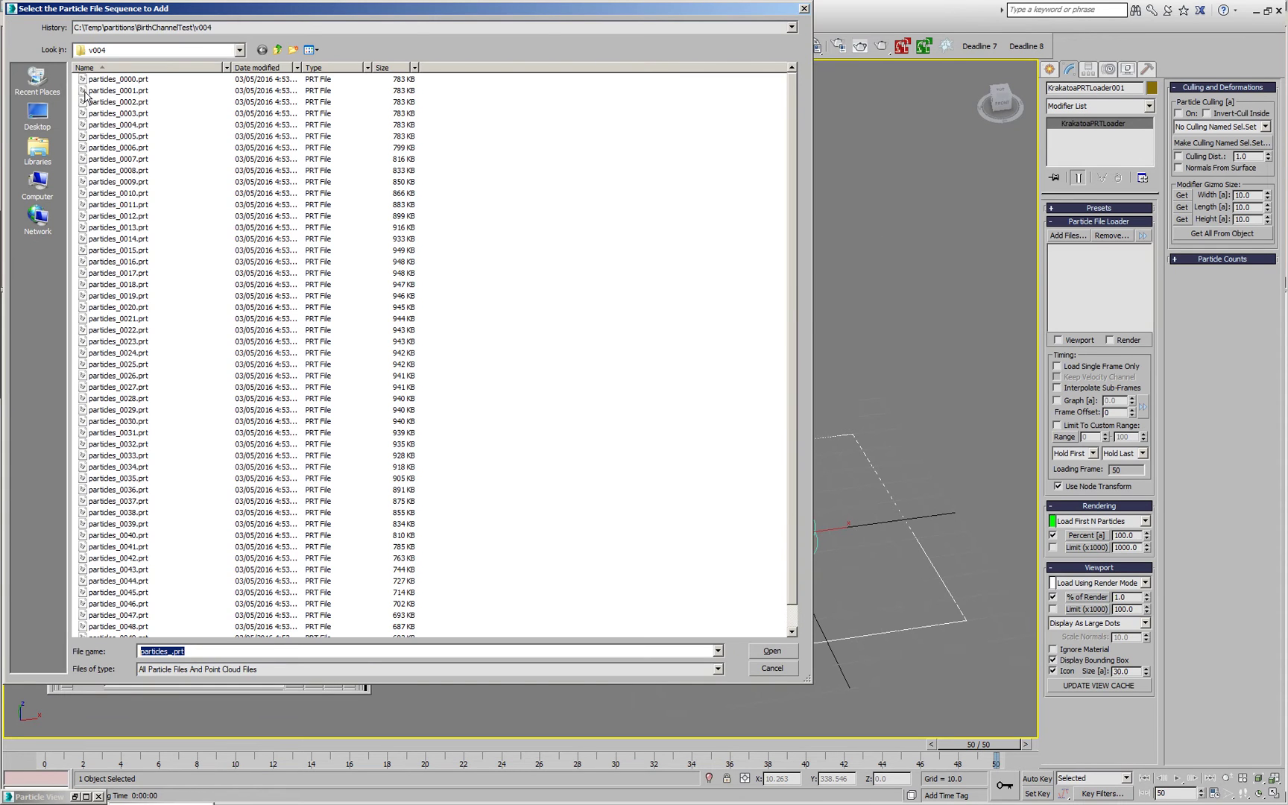
pyautogui.doubleClick(105, 85)
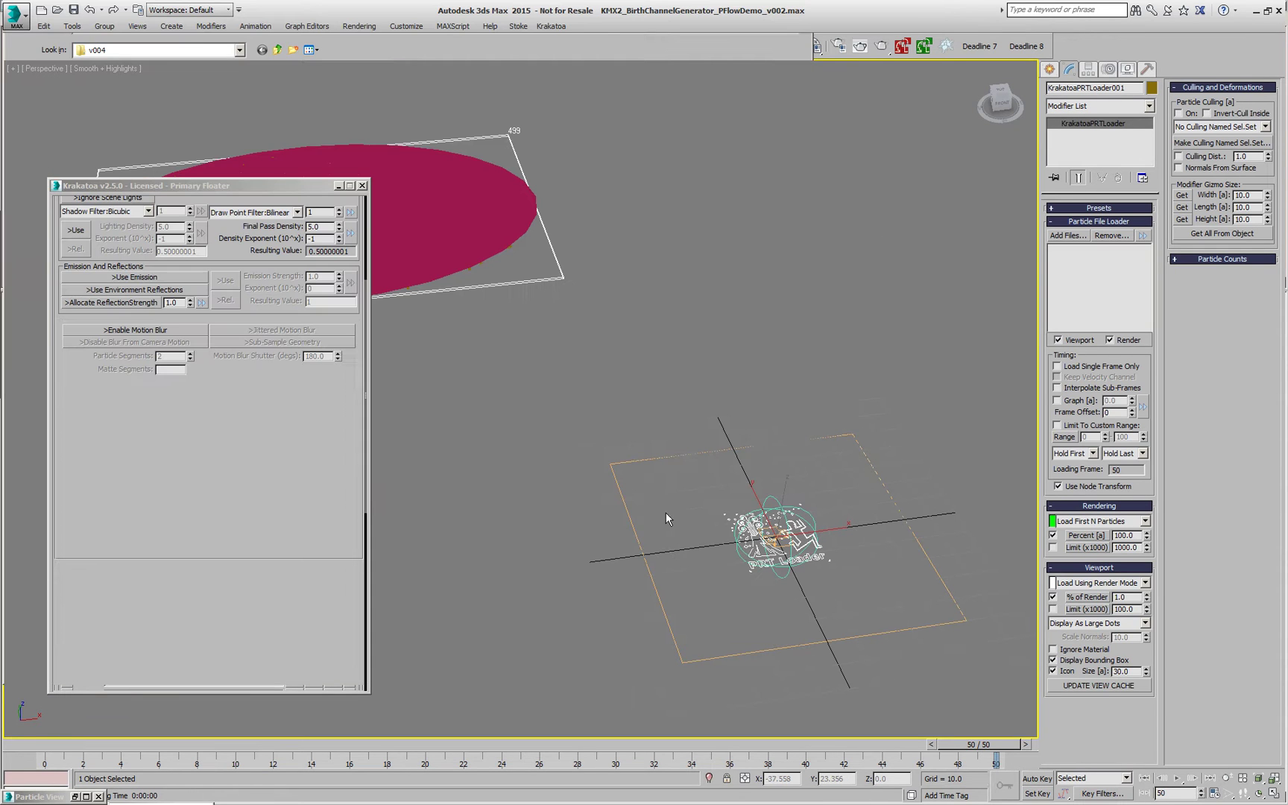
# Set the PRT Loader's viewport percentage of render to 100 and return the animation to frame 0
pyautogui.click(1106, 603)
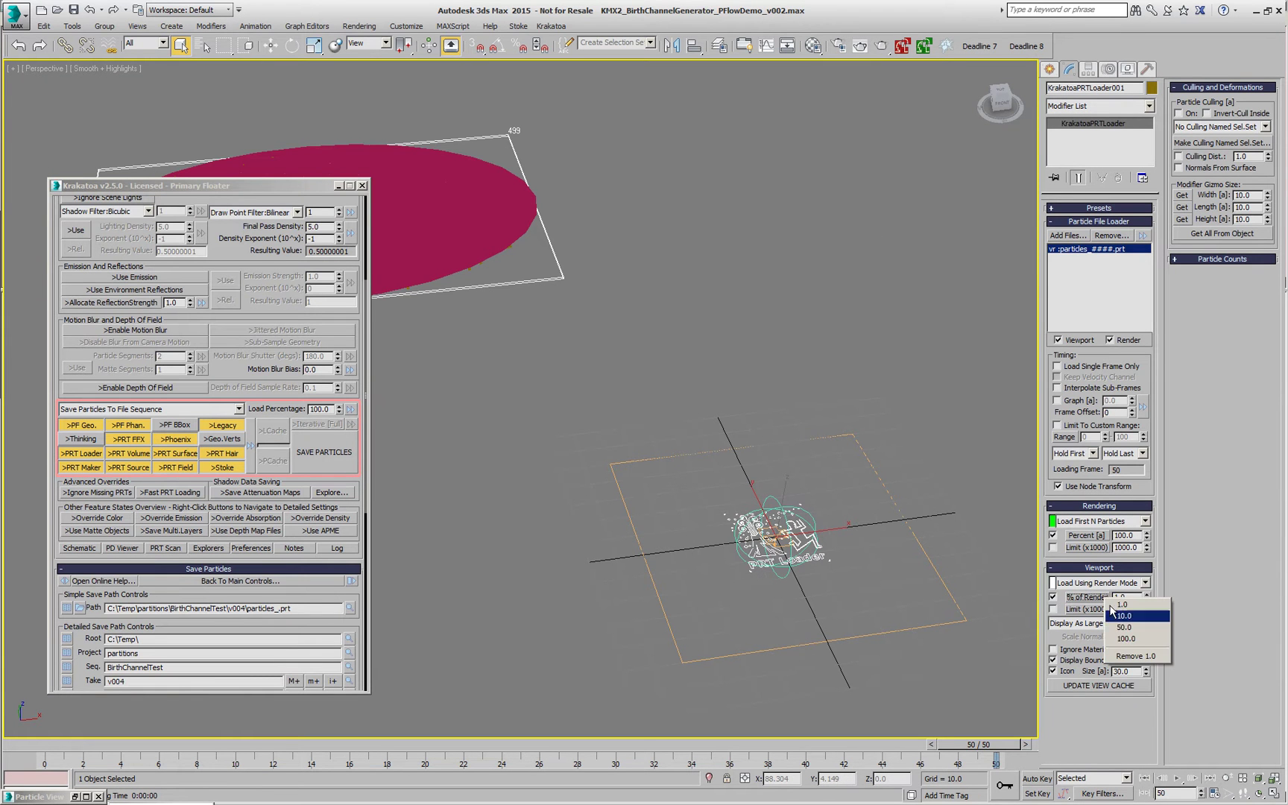
pyautogui.click(1129, 640)
pyautogui.moveTo(32, 745)
pyautogui.mouseDown()
pyautogui.moveTo(924, 751)
pyautogui.moveTo(22, 752)
pyautogui.mouseUp()
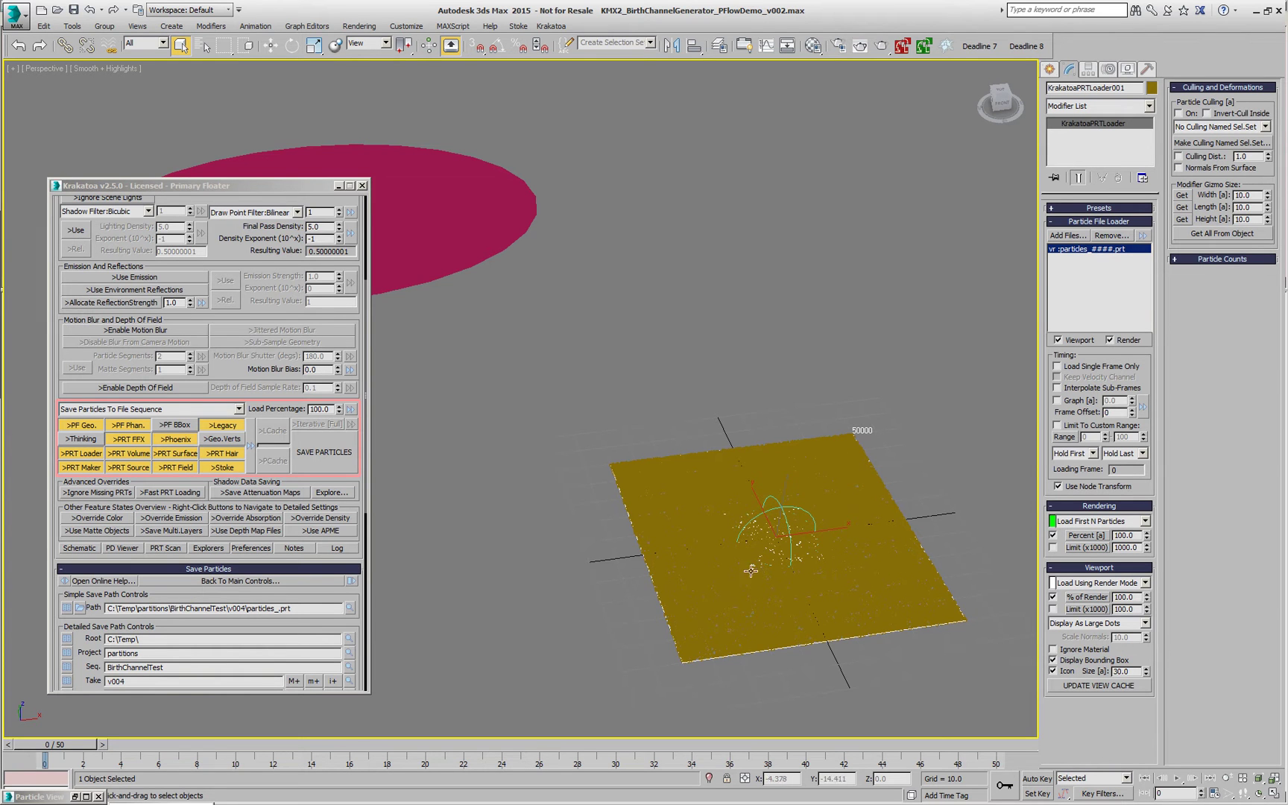
# Add a Krakatoa Magma modifier to the PRT Loader and open its Magma editor
pyautogui.click(1118, 106)
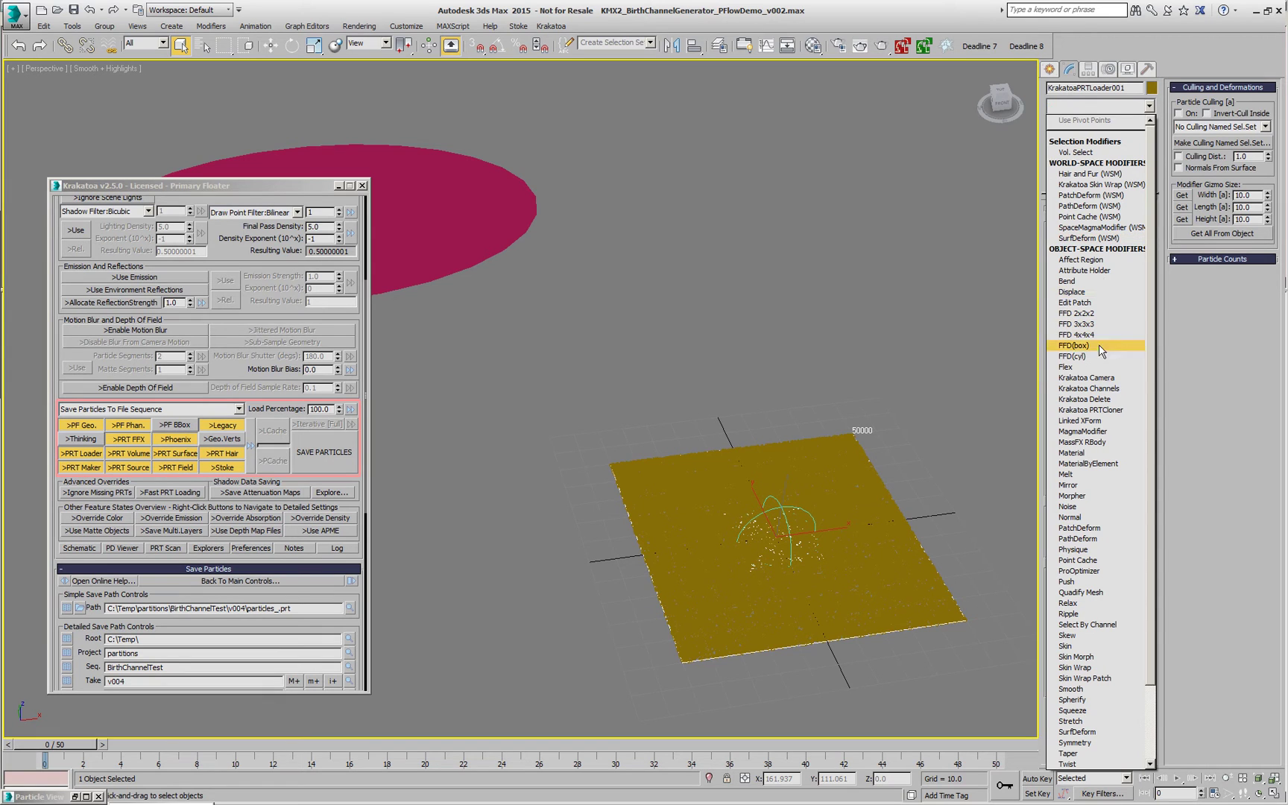
pyautogui.click(1082, 432)
pyautogui.click(1097, 229)
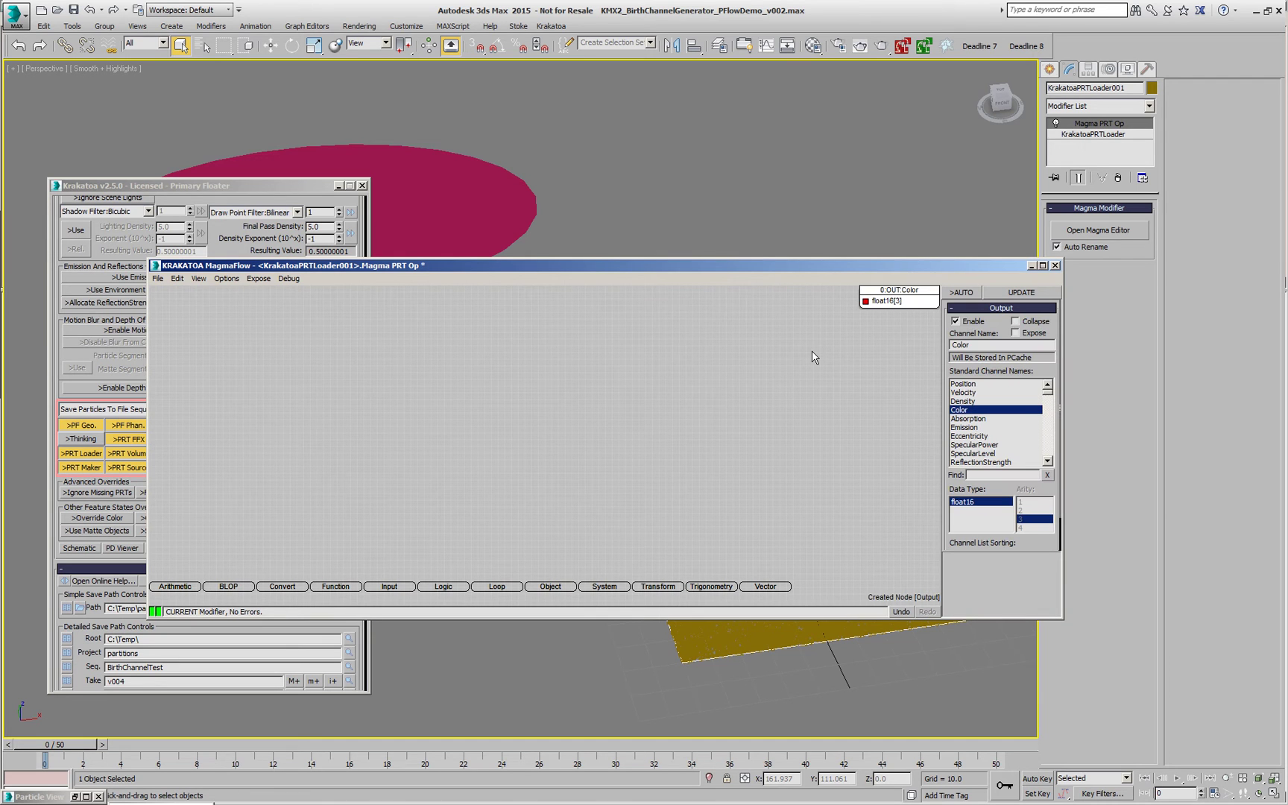
# Feed the Color output from an InputTexmap node with a Bitmap texture map and turn on automatic updating of the flow
pyautogui.press('i')
pyautogui.press('t')
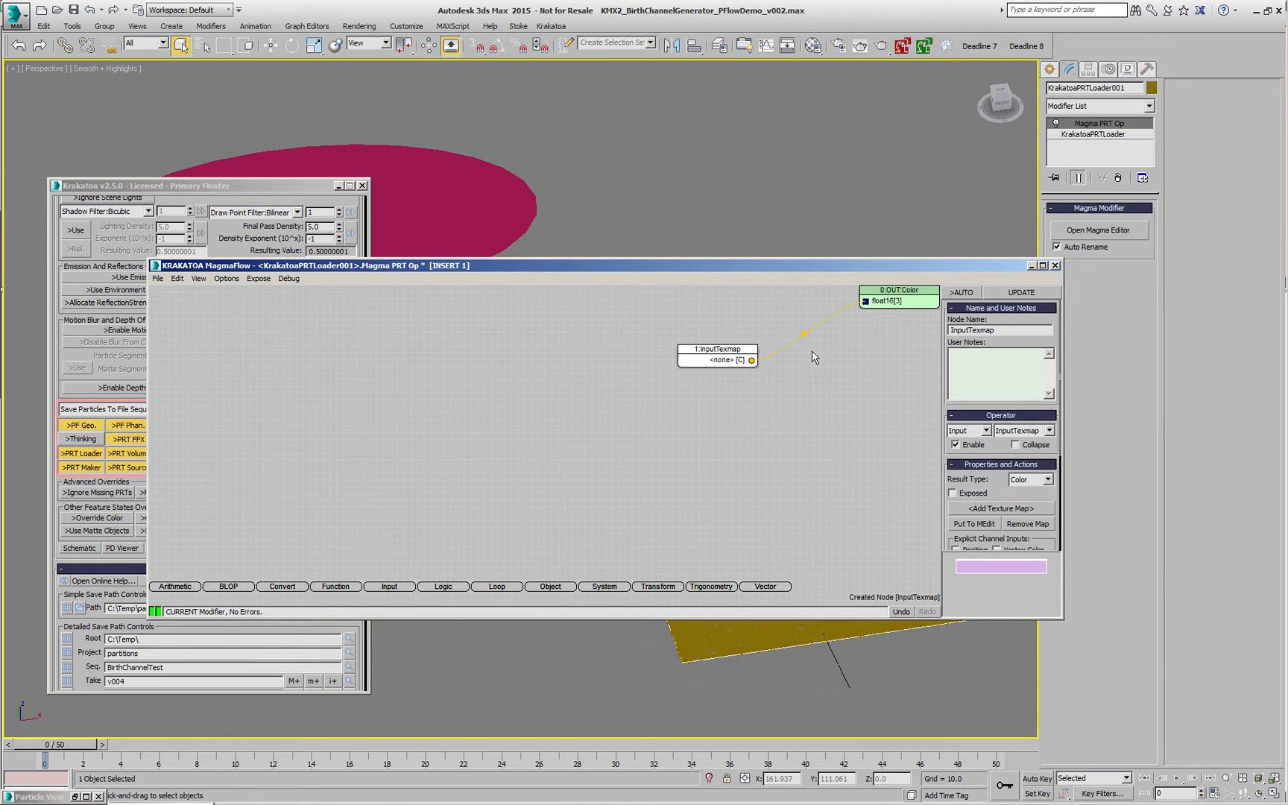
pyautogui.click(1015, 510)
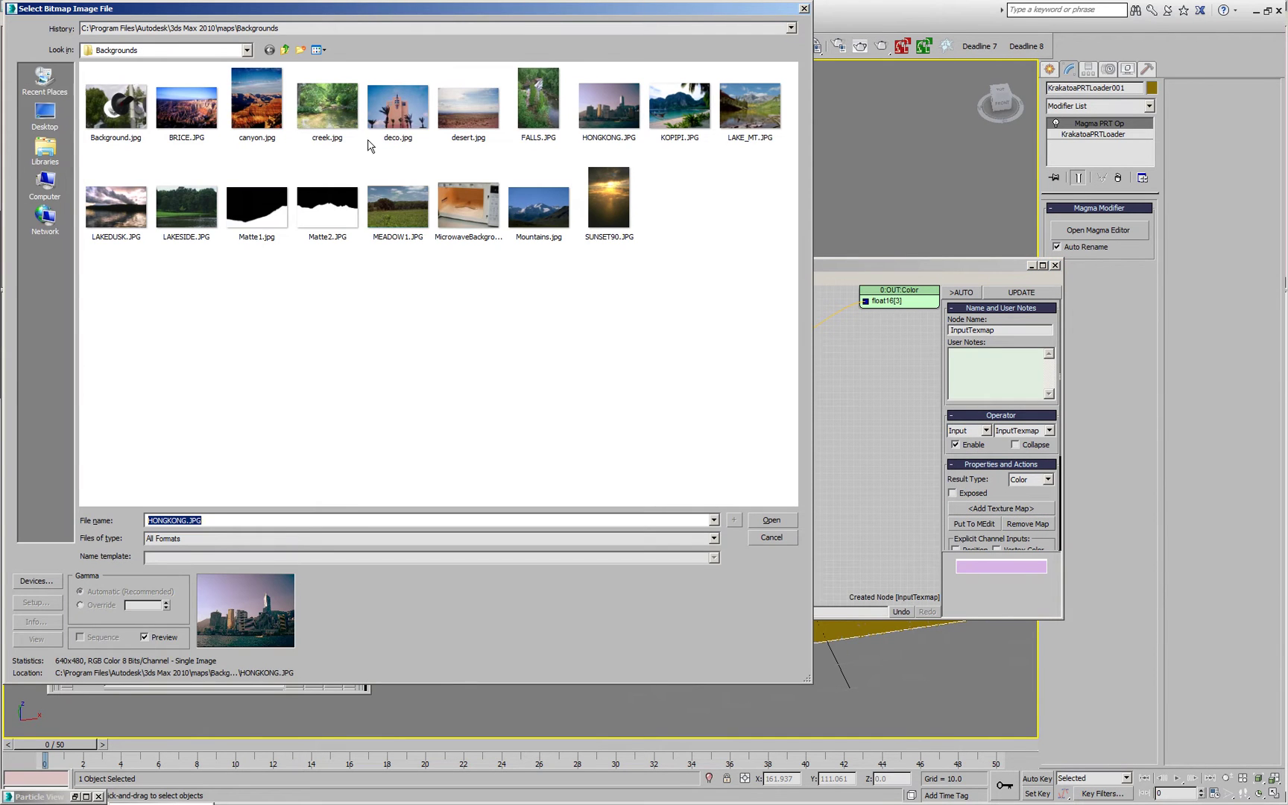
pyautogui.doubleClick(331, 109)
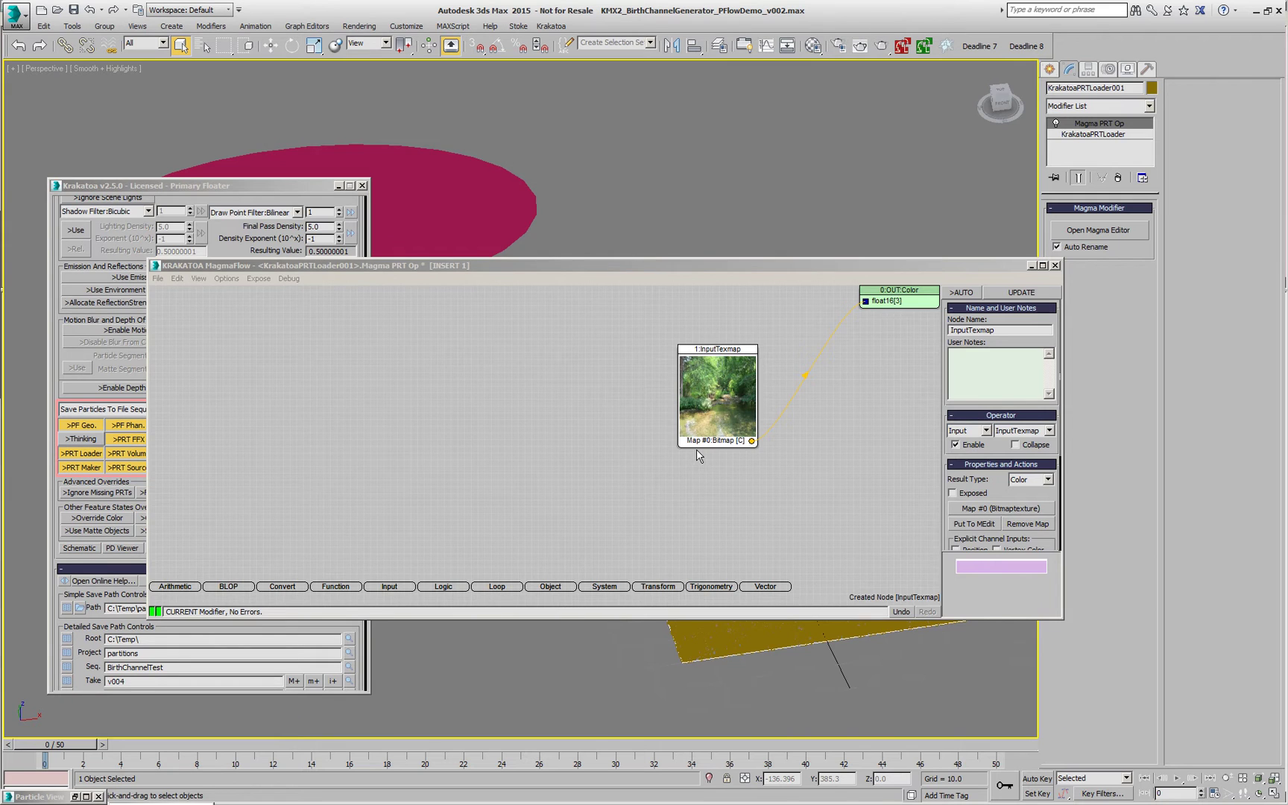
pyautogui.moveTo(807, 266); pyautogui.dragTo(723, 98)
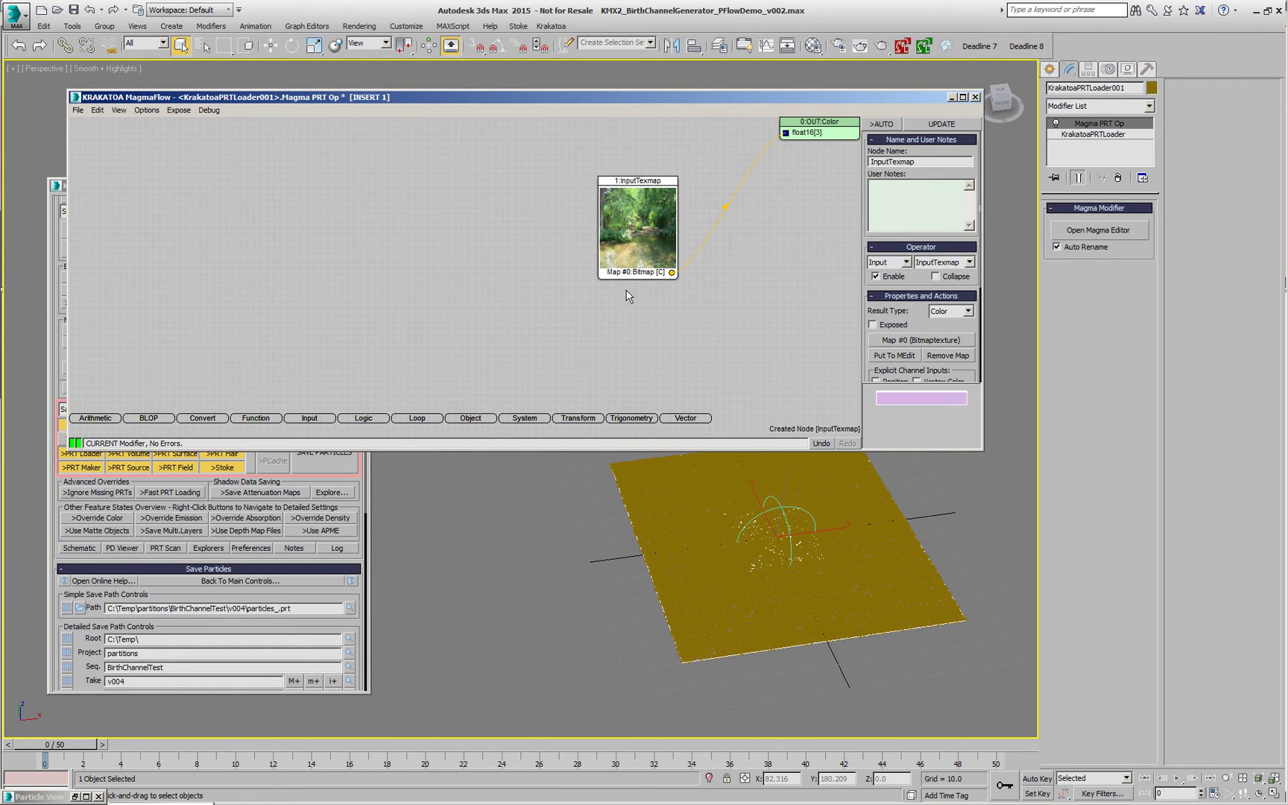
pyautogui.click(881, 124)
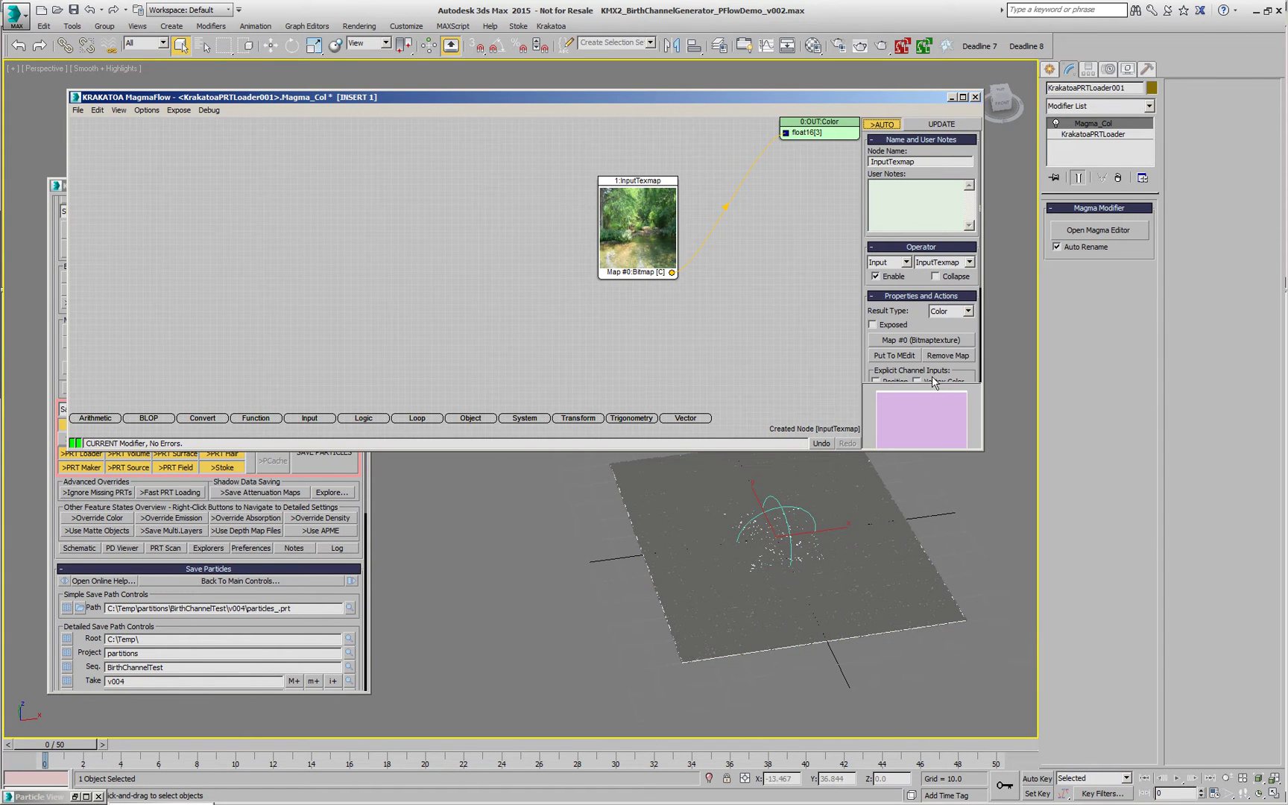
# Enable the explicit TextureCoord input on the InputTexmap node and connect the particle Position channel to it
pyautogui.moveTo(949, 329); pyautogui.dragTo(951, 260)
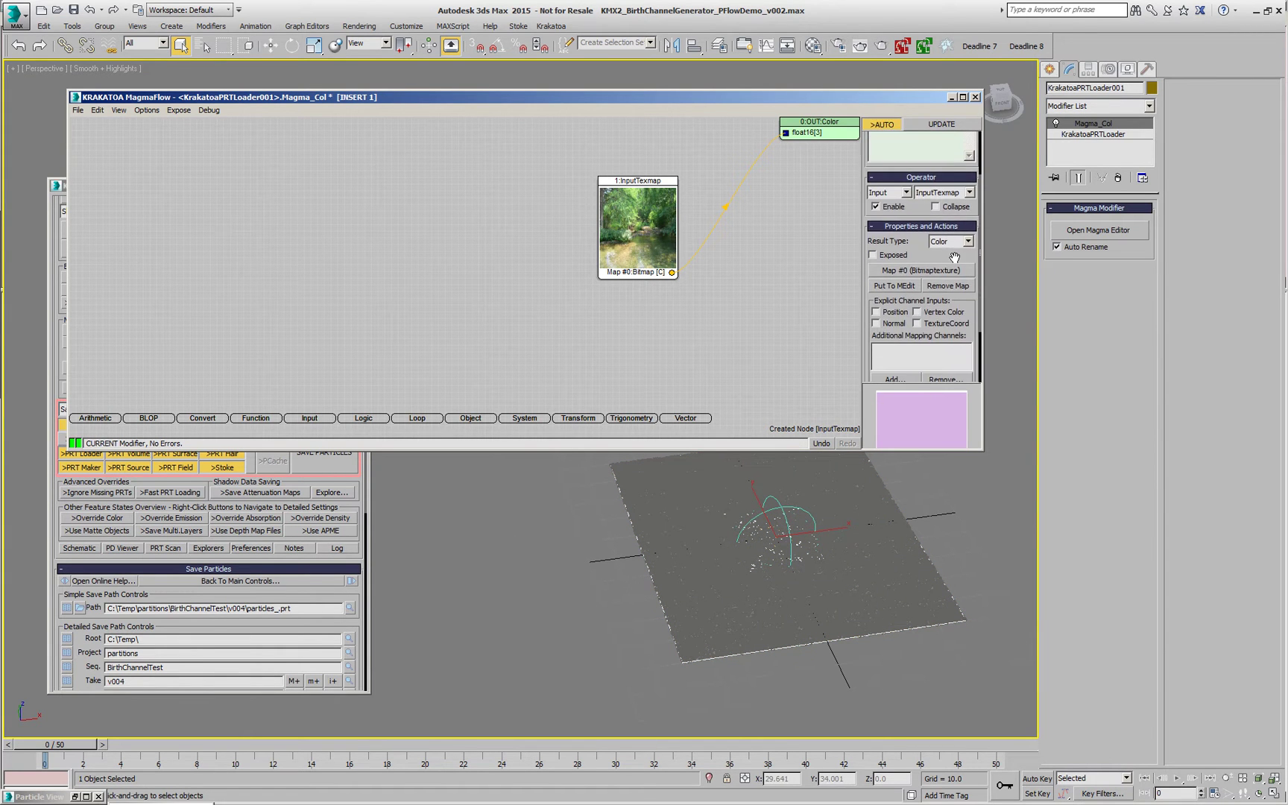
pyautogui.click(941, 324)
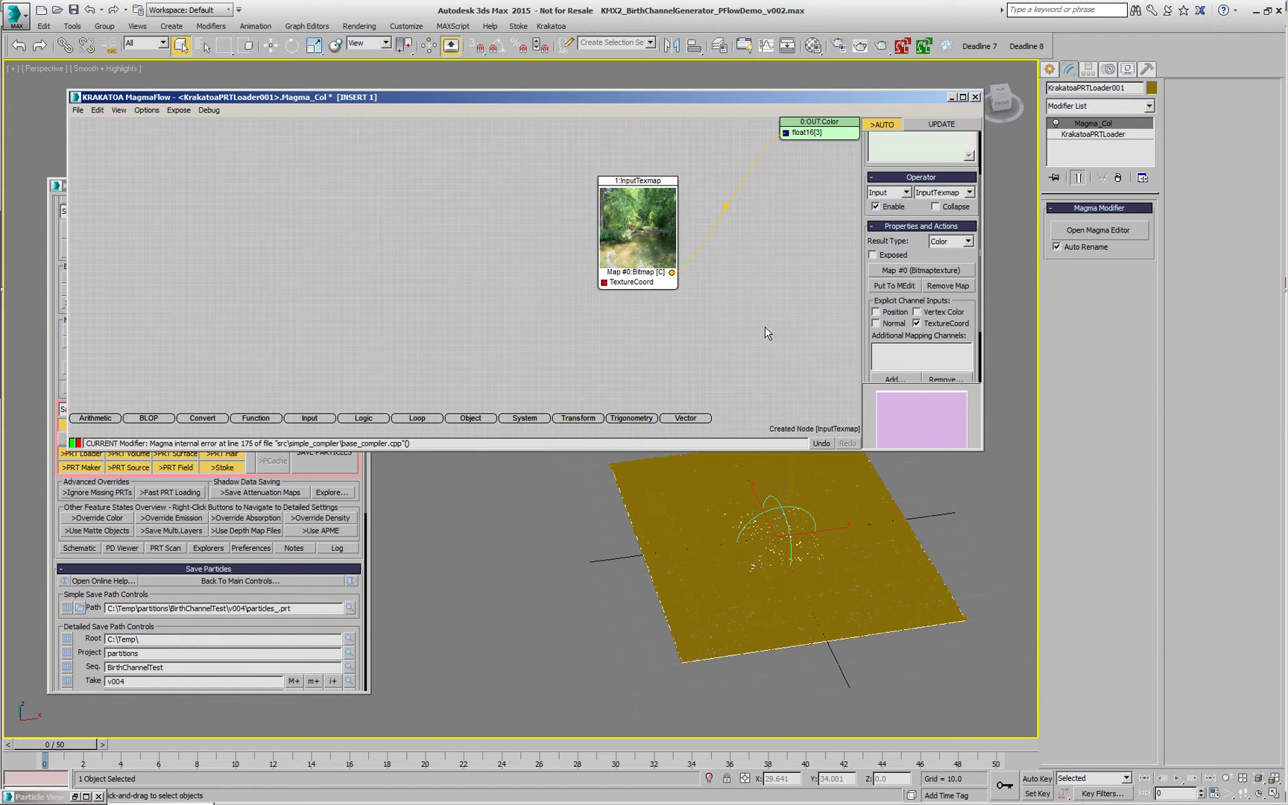
pyautogui.moveTo(616, 251); pyautogui.dragTo(617, 251)
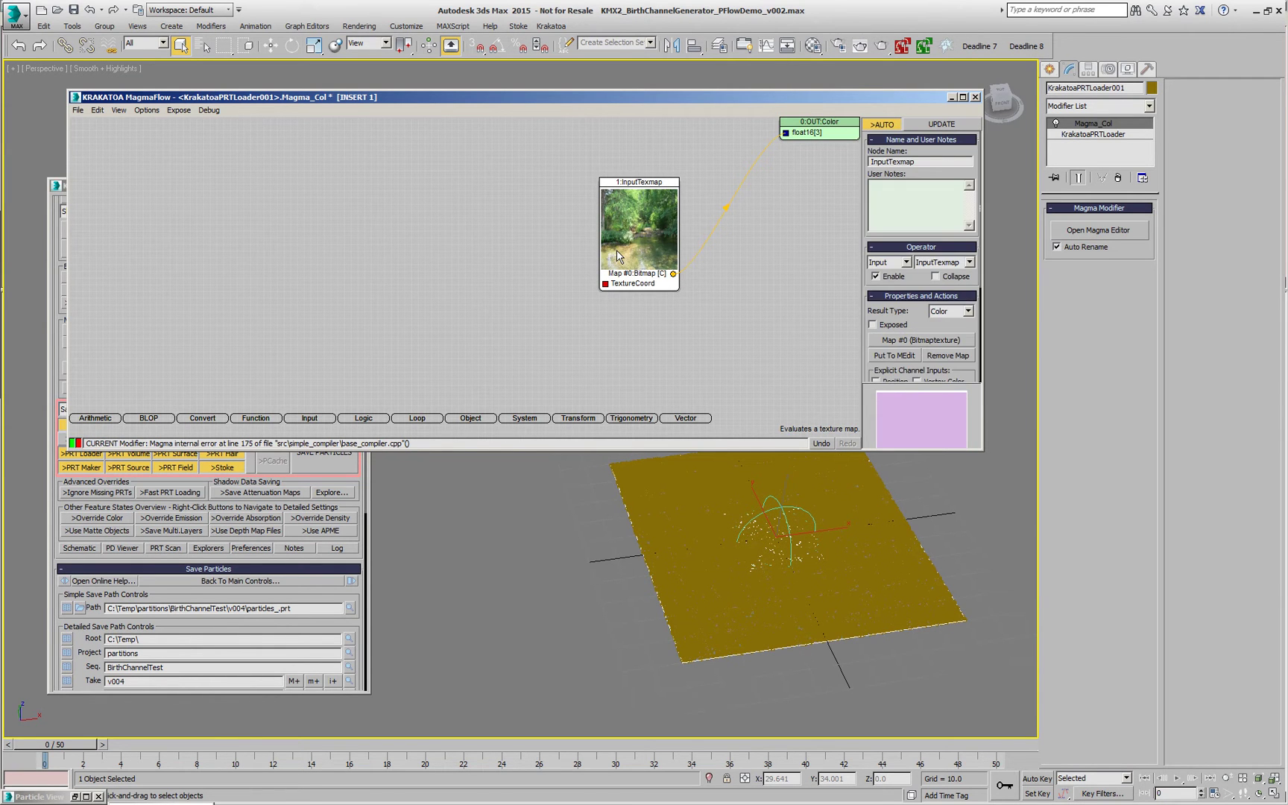
pyautogui.press('p')
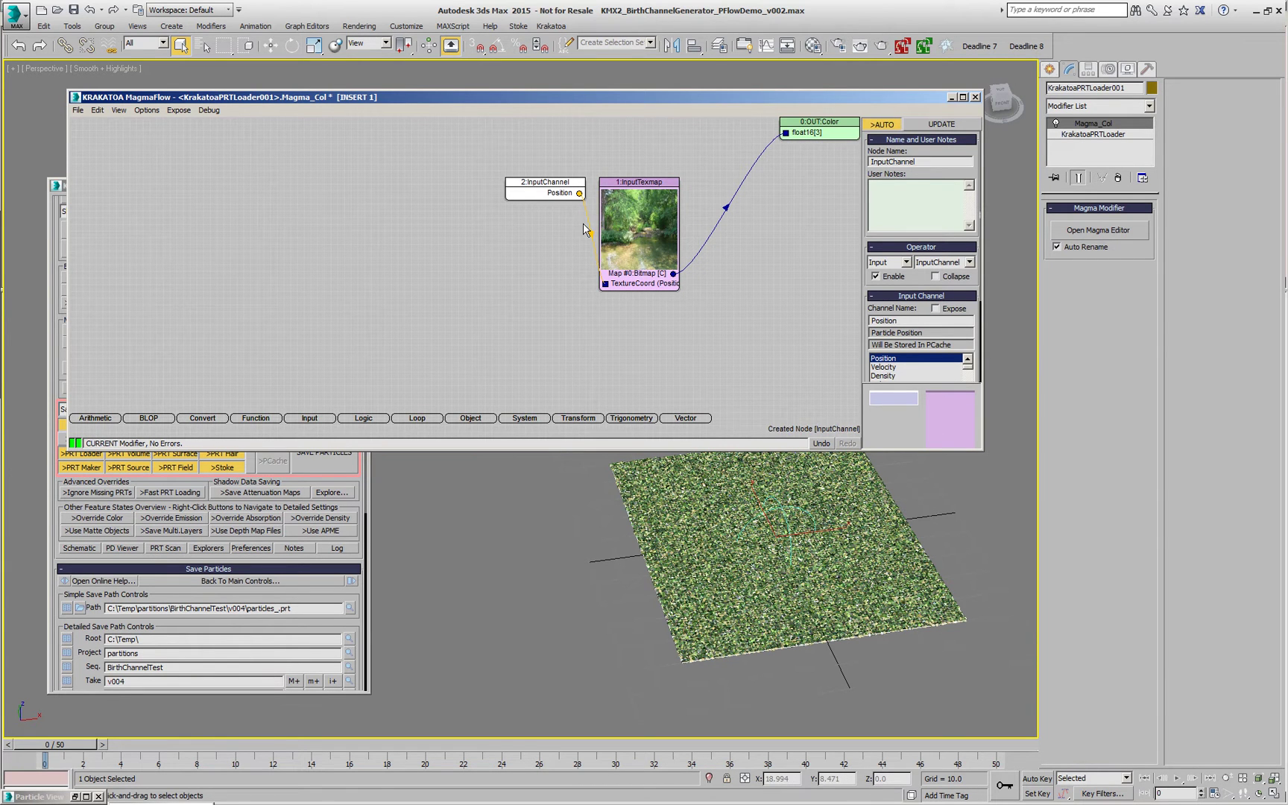
# Insert a Divide node with a divisor of 100 between the Position channel and the texture map's coordinates
pyautogui.moveTo(537, 191); pyautogui.dragTo(394, 240)
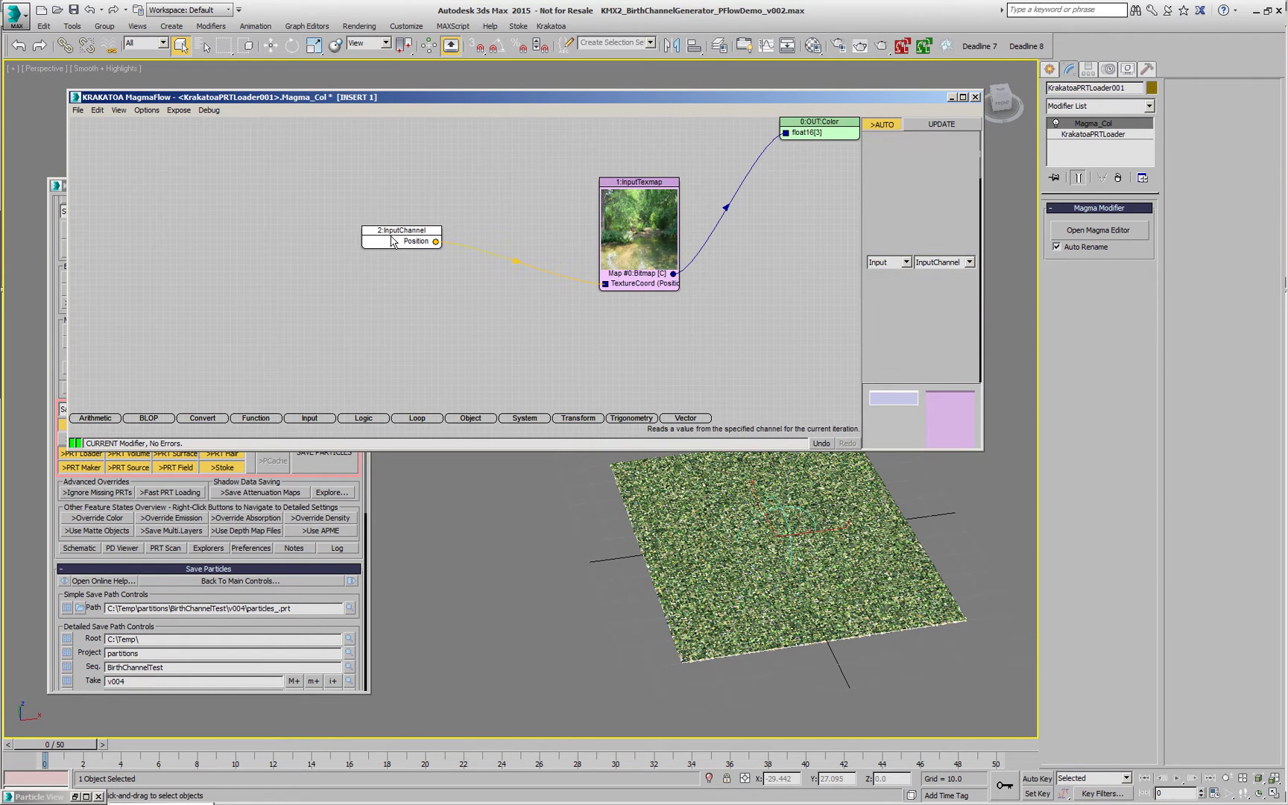
pyautogui.press('/')
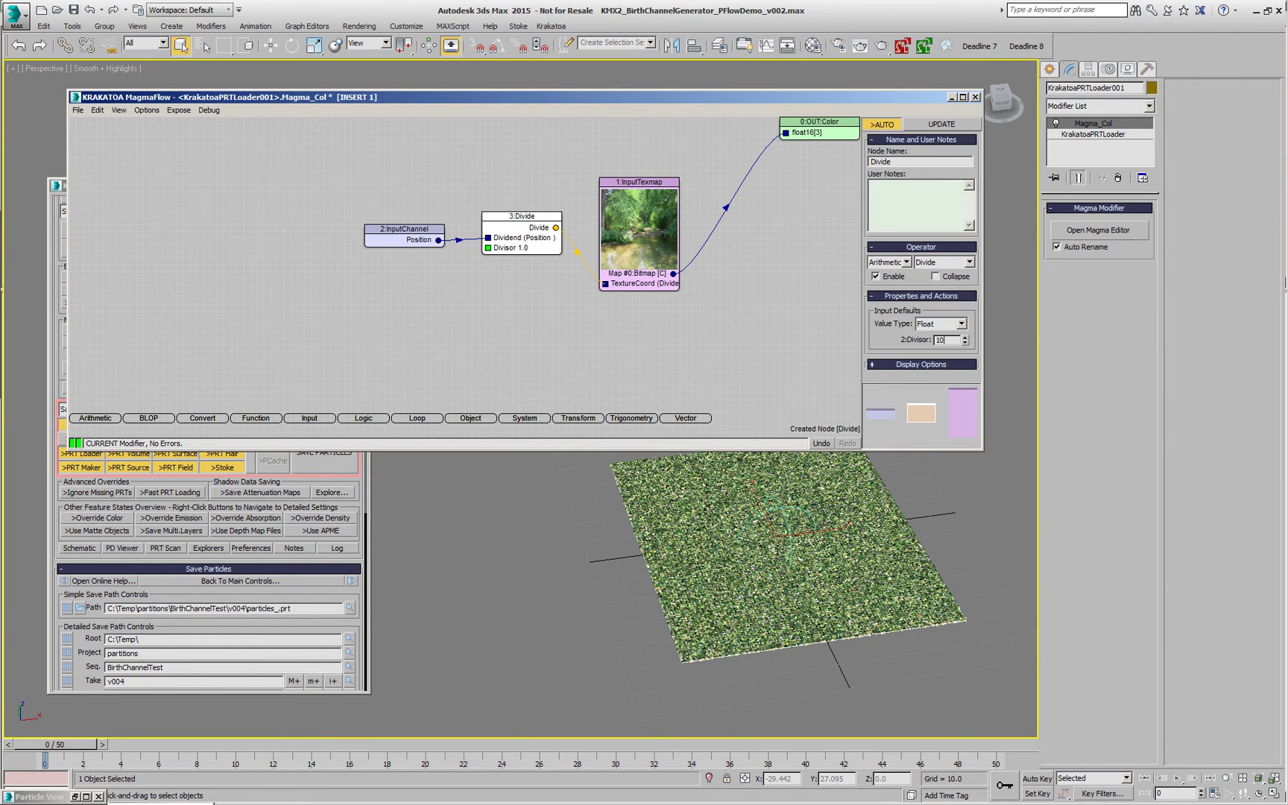
pyautogui.press('Return')
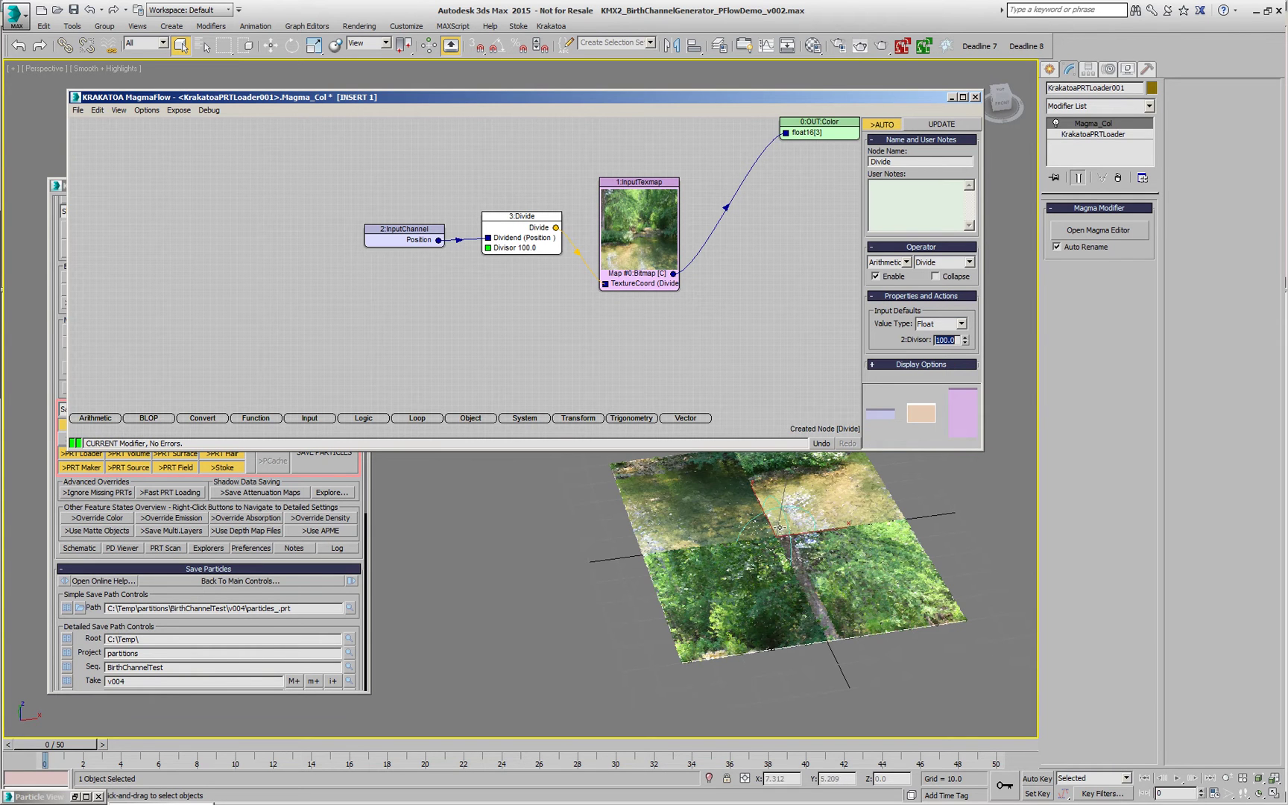
pyautogui.click(574, 252)
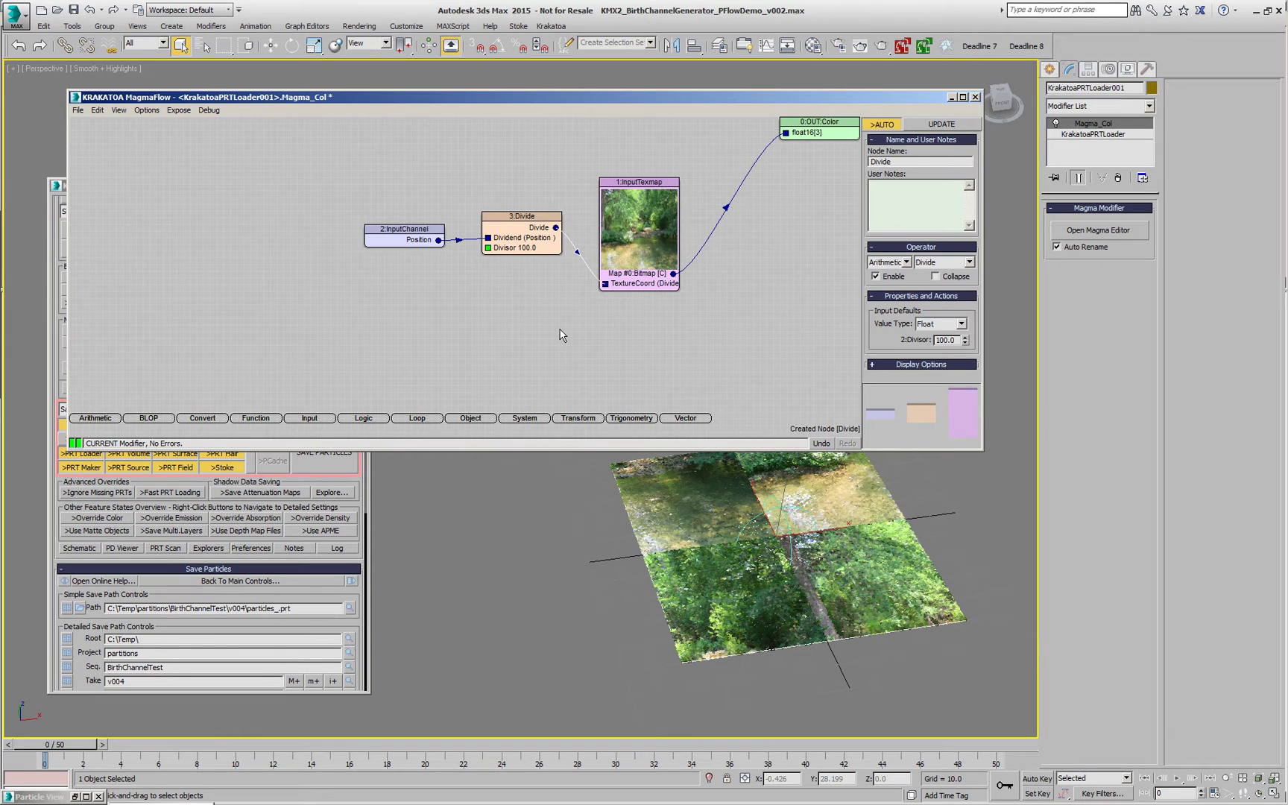
# Subtract the vector 0.5, 0.5, 0 from the divided position and rearrange the flow nodes neatly
pyautogui.press('-')
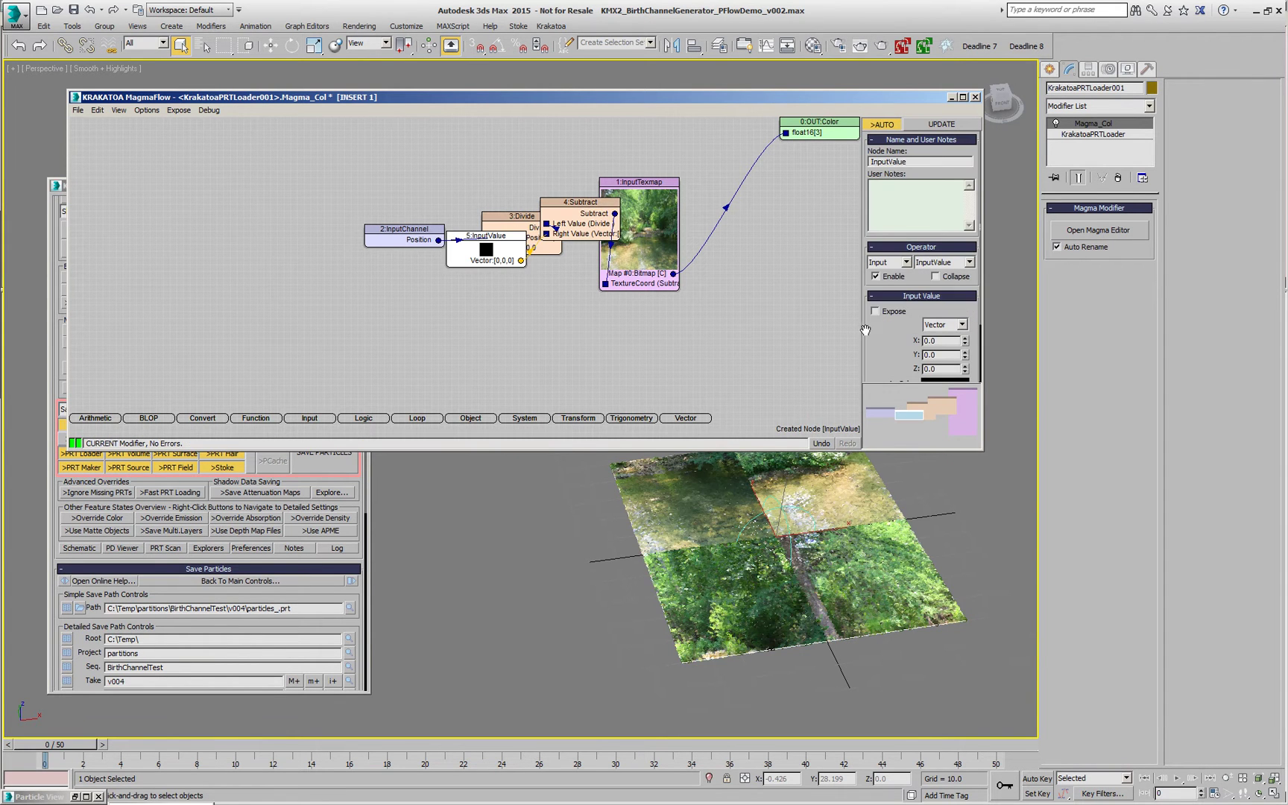
pyautogui.press('Tab')
pyautogui.press('Tab')
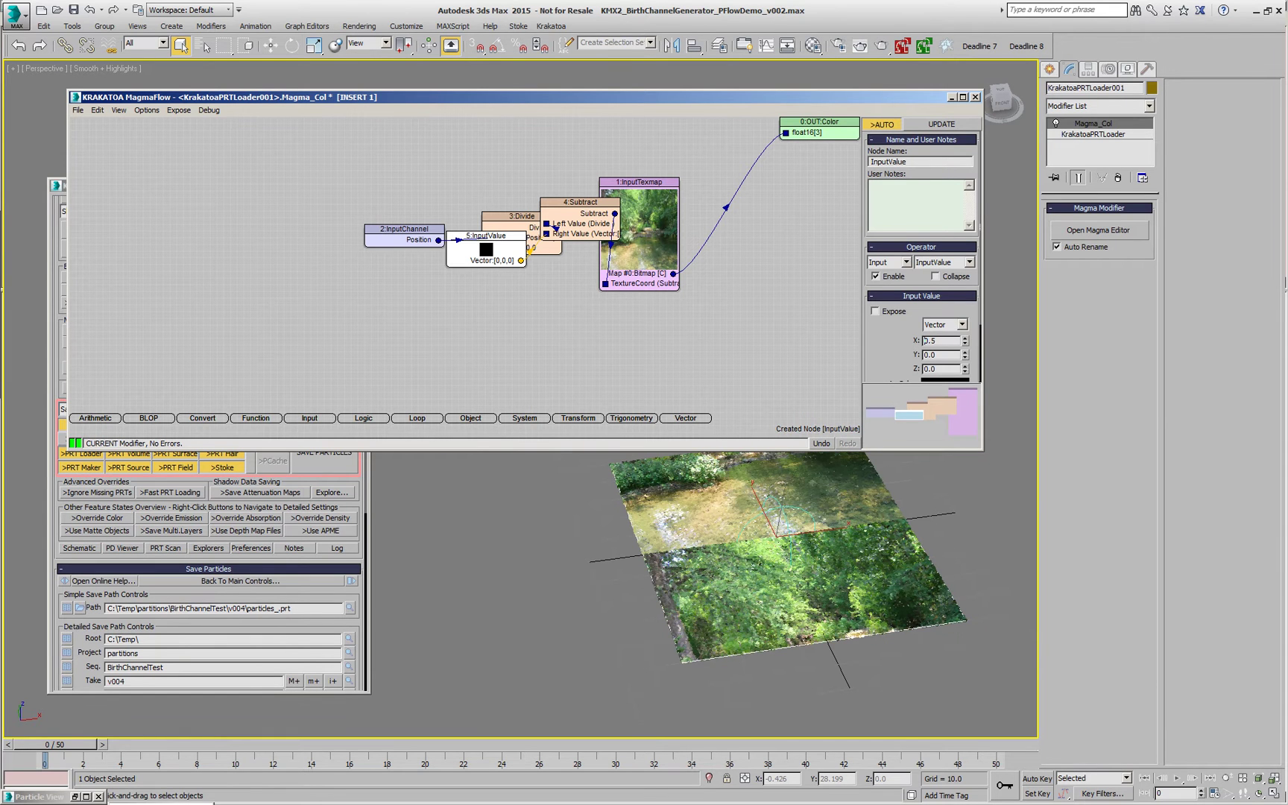
pyautogui.hotkey('shift', 'Tab')
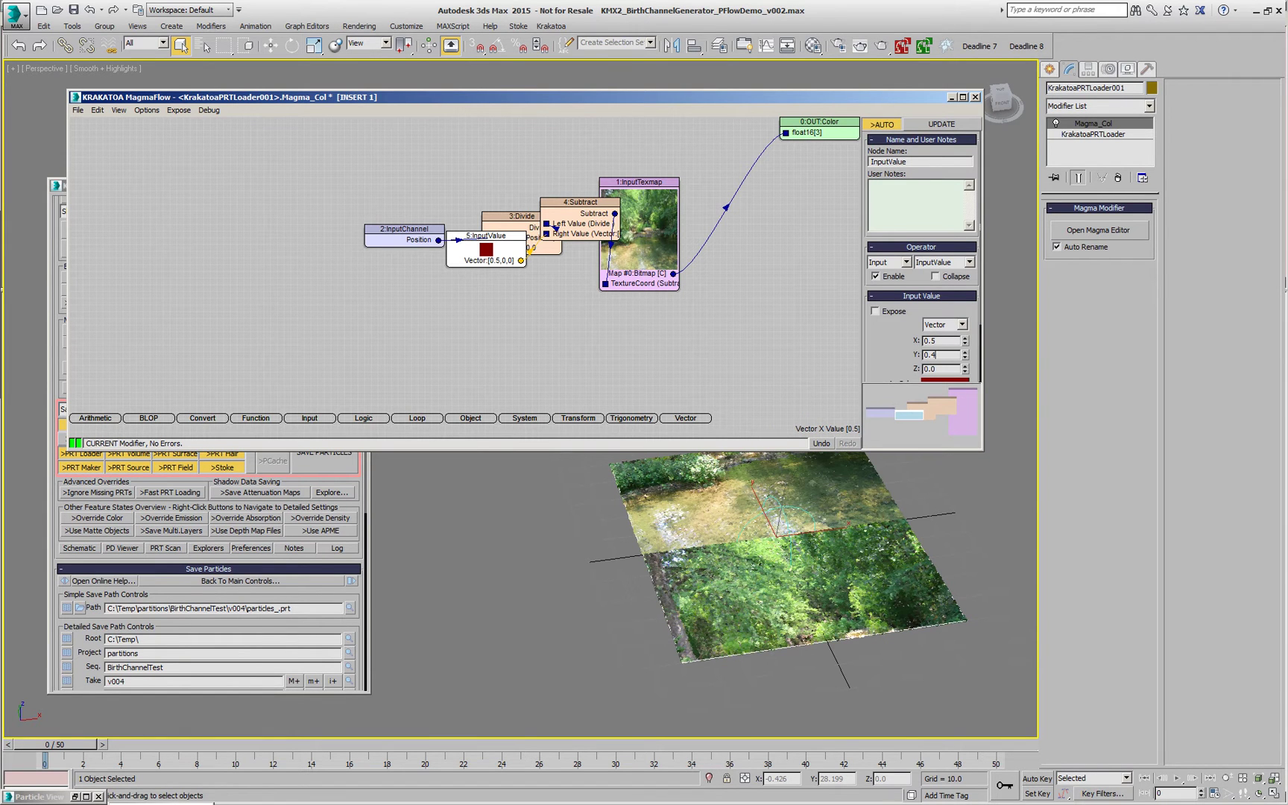
pyautogui.write('0.5')
pyautogui.press('Return')
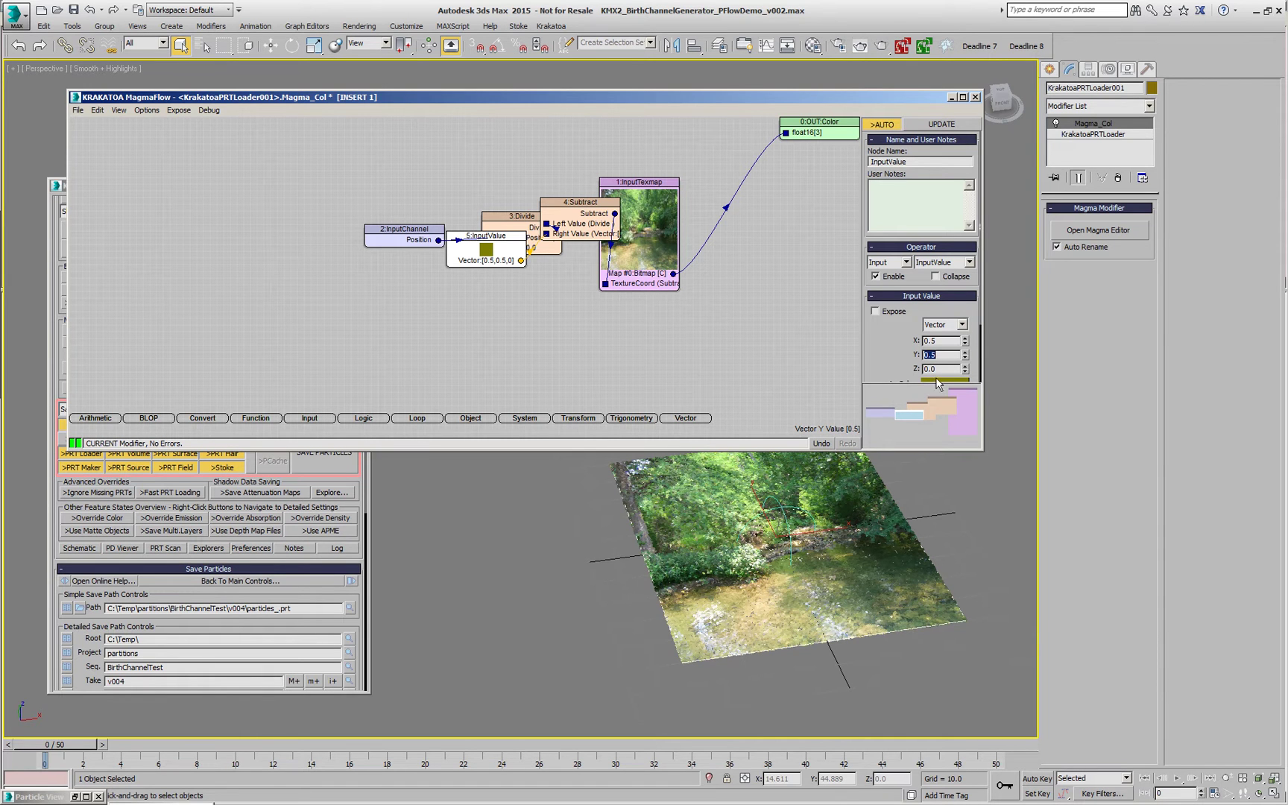
pyautogui.click(575, 314)
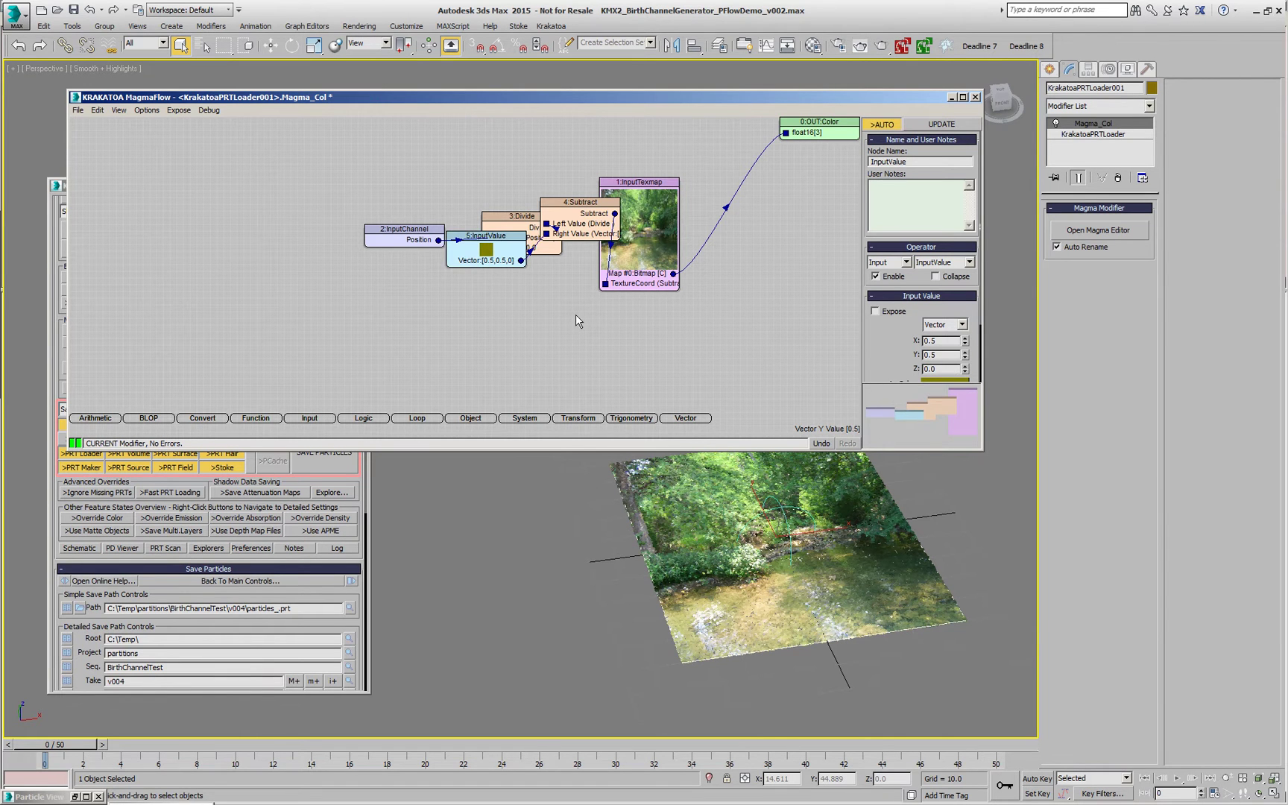
pyautogui.press('d')
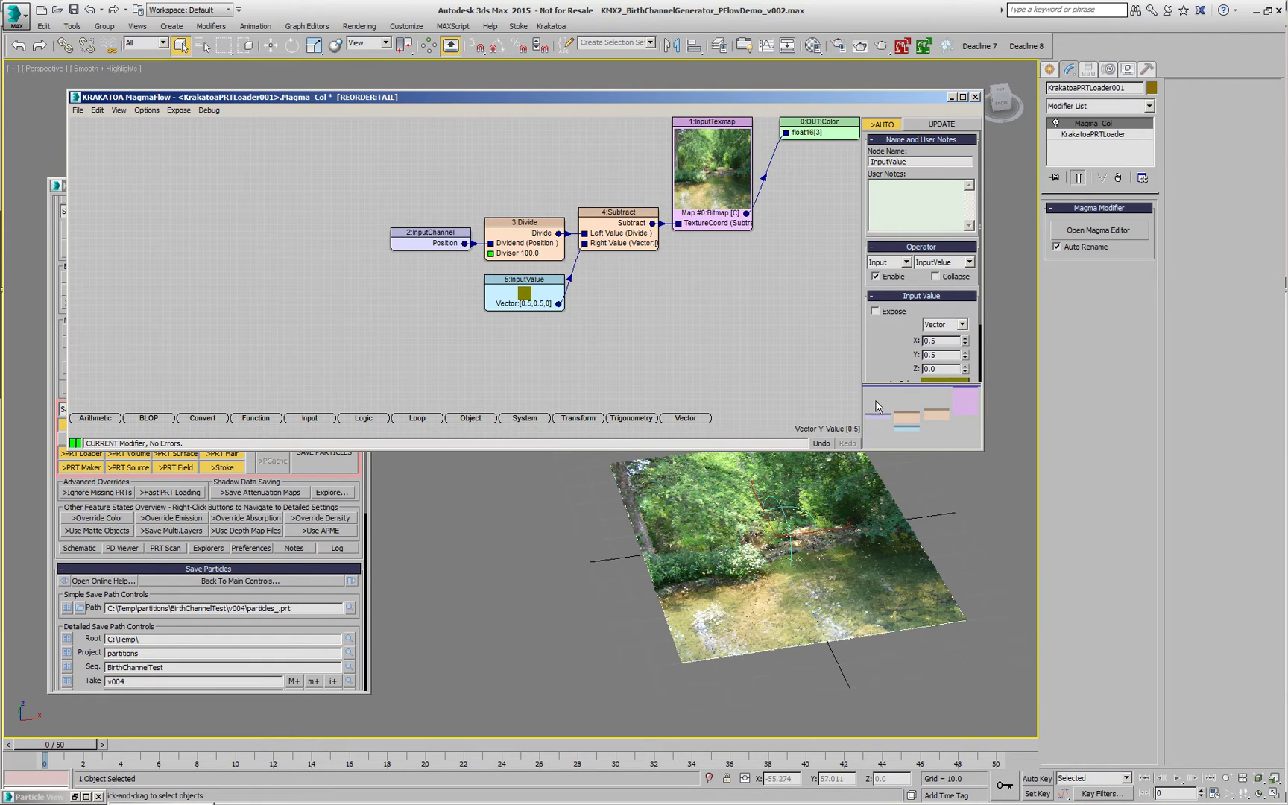
# Minimize the Magma editor, switch the viewport to wireframe and scrub to frame 37 to examine the texture on the moving particles
pyautogui.click(952, 97)
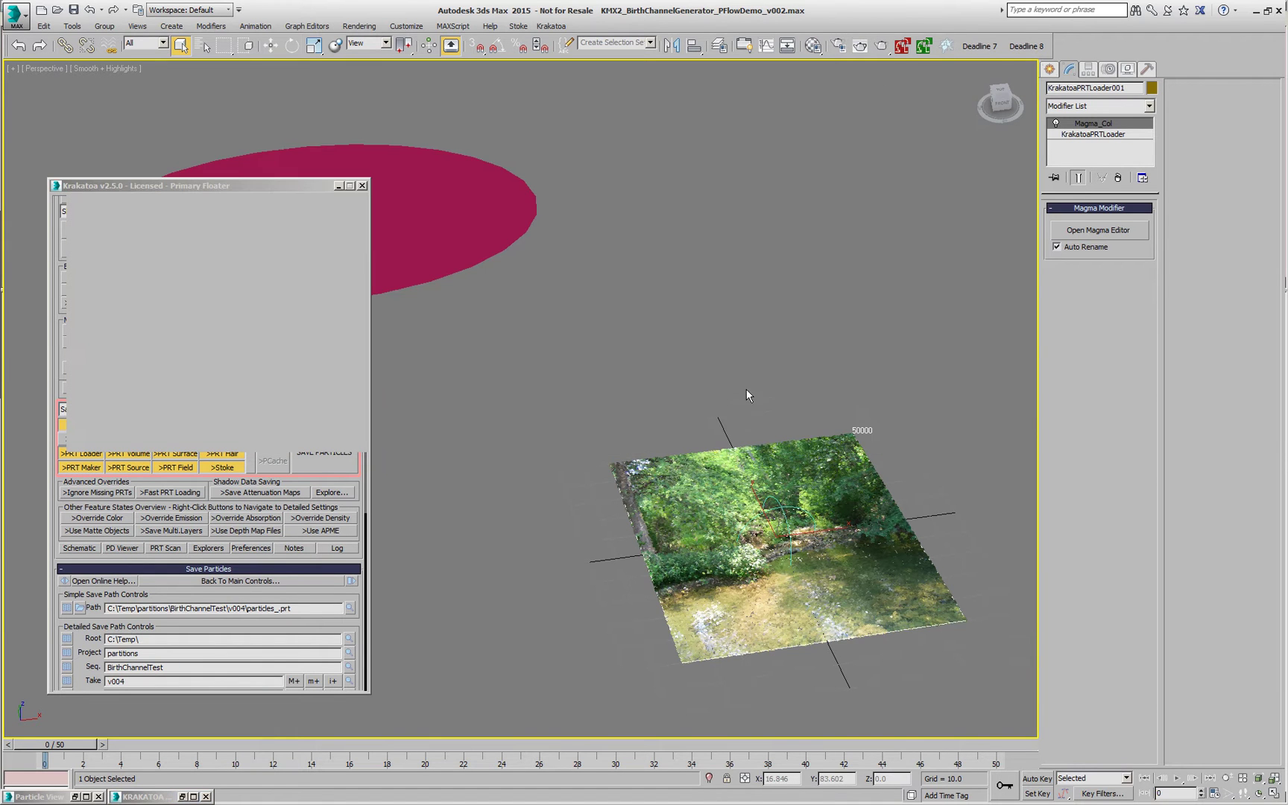
pyautogui.keyDown('alt'); pyautogui.moveTo(828, 477); pyautogui.dragTo(826, 535, button='middle'); pyautogui.keyUp('alt')
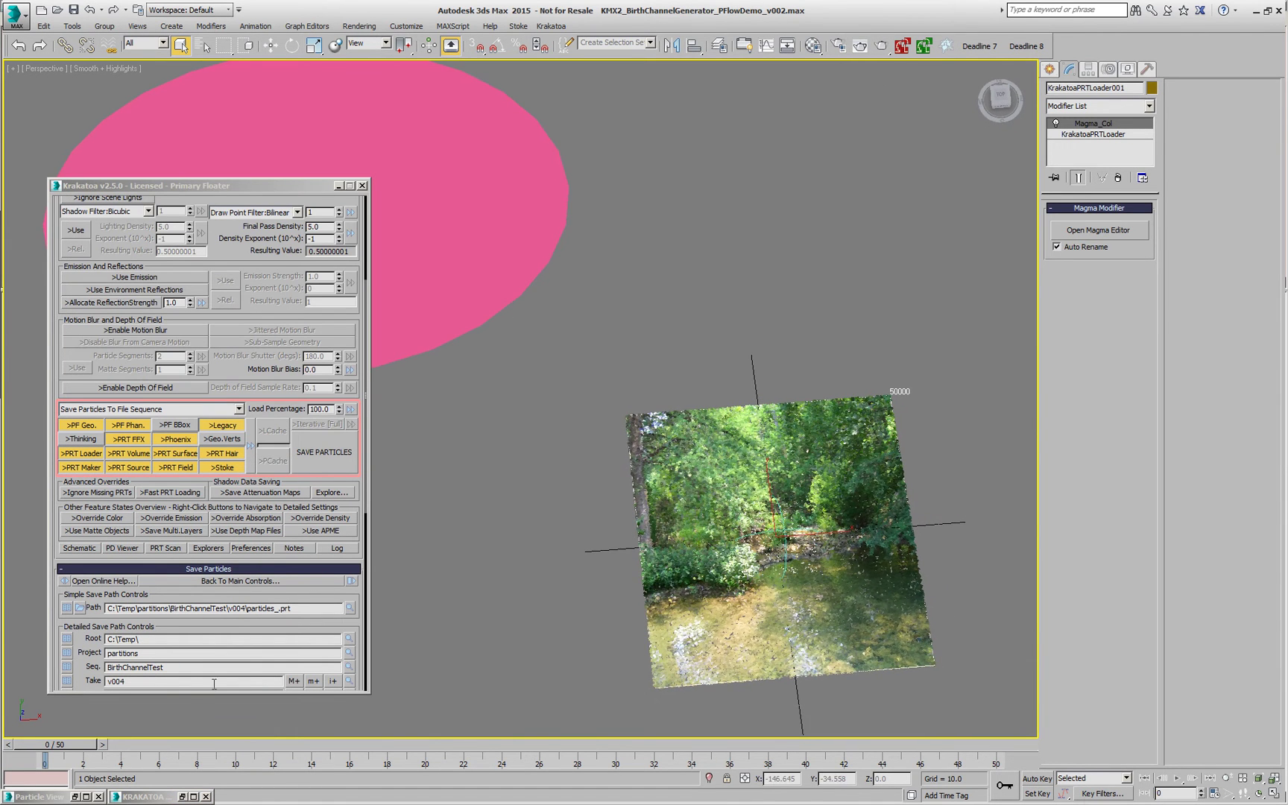
pyautogui.click(101, 745)
pyautogui.press('F3')
pyautogui.moveTo(98, 749); pyautogui.dragTo(809, 704)
pyautogui.click(761, 217)
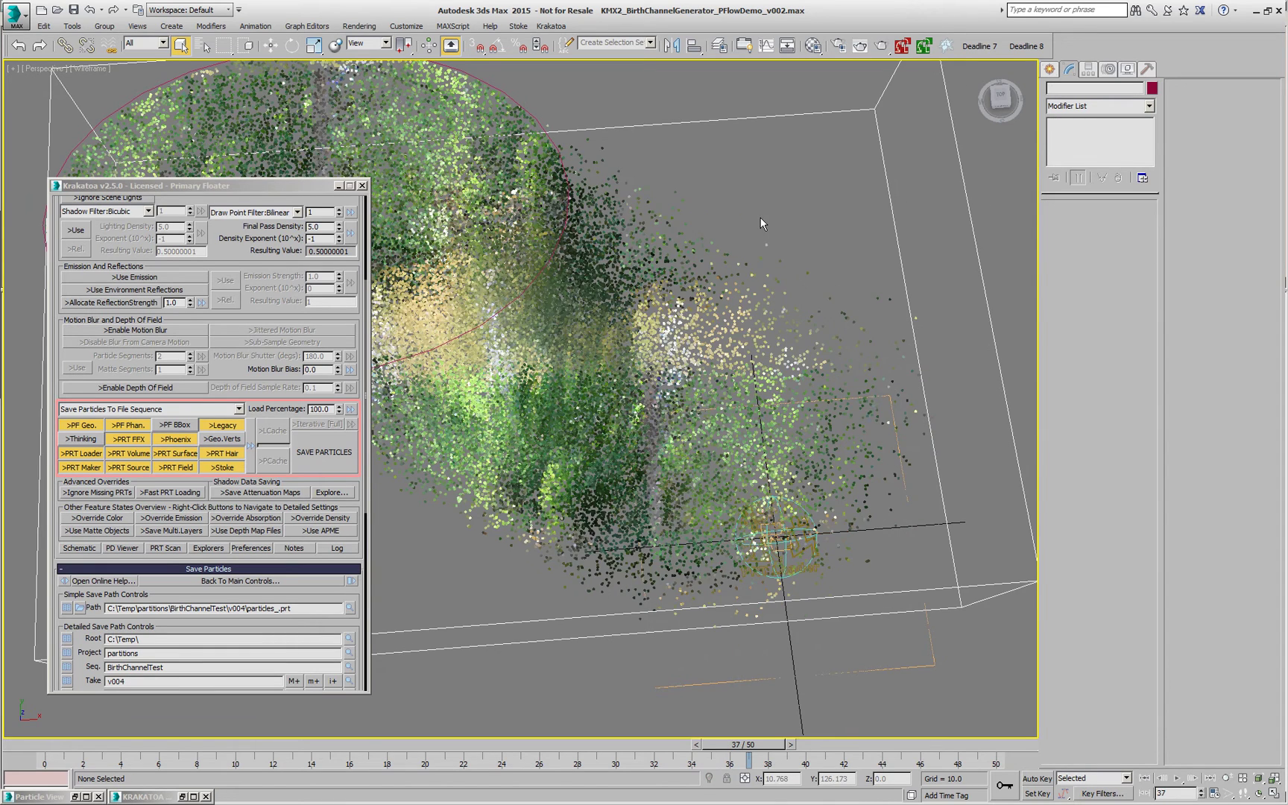
# Switch the viewport to the Top view and return the animation to frame 0
pyautogui.press('t')
pyautogui.moveTo(666, 271); pyautogui.dragTo(1014, 468, button='middle')
pyautogui.moveTo(775, 744); pyautogui.dragTo(4, 741)
pyautogui.press('q')
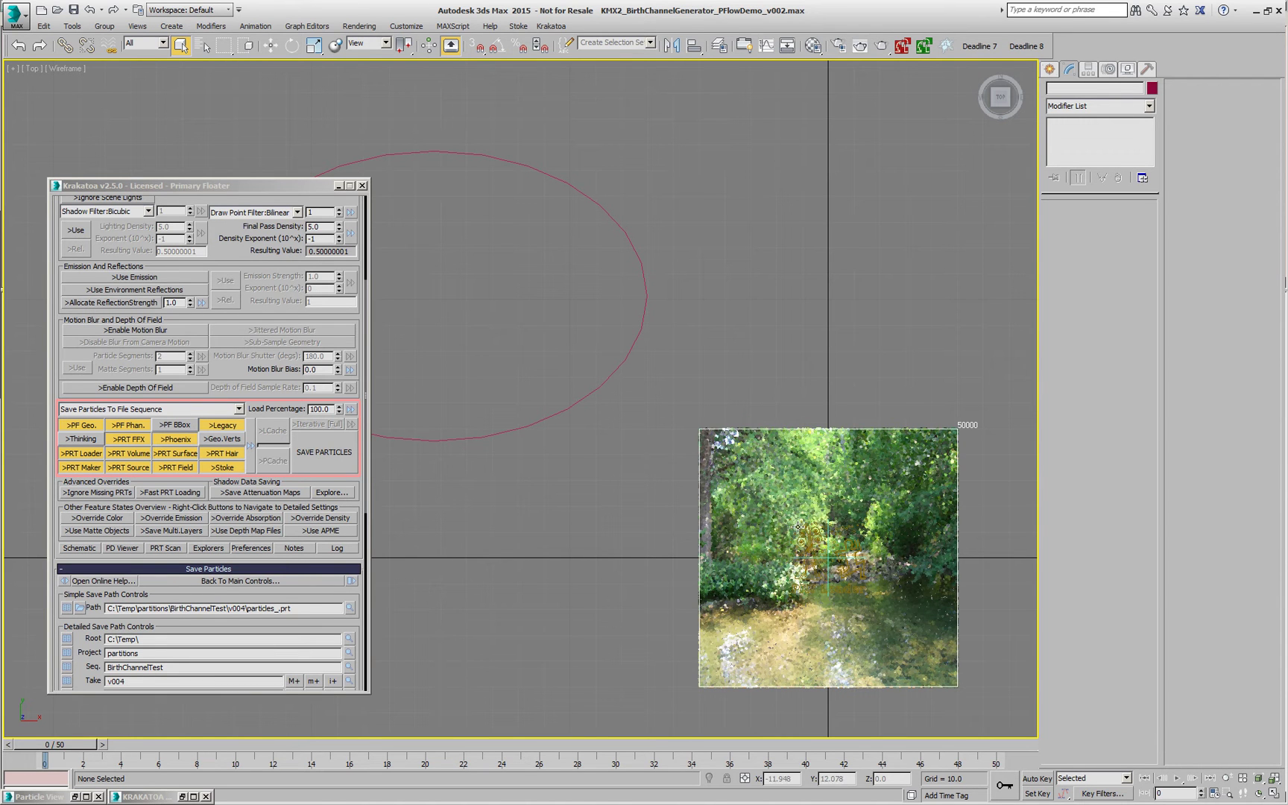
# Open the Krakatoa Birth Channel Generator and set the v004 particle sequence as input with Position as the input channel
pyautogui.click(551, 26)
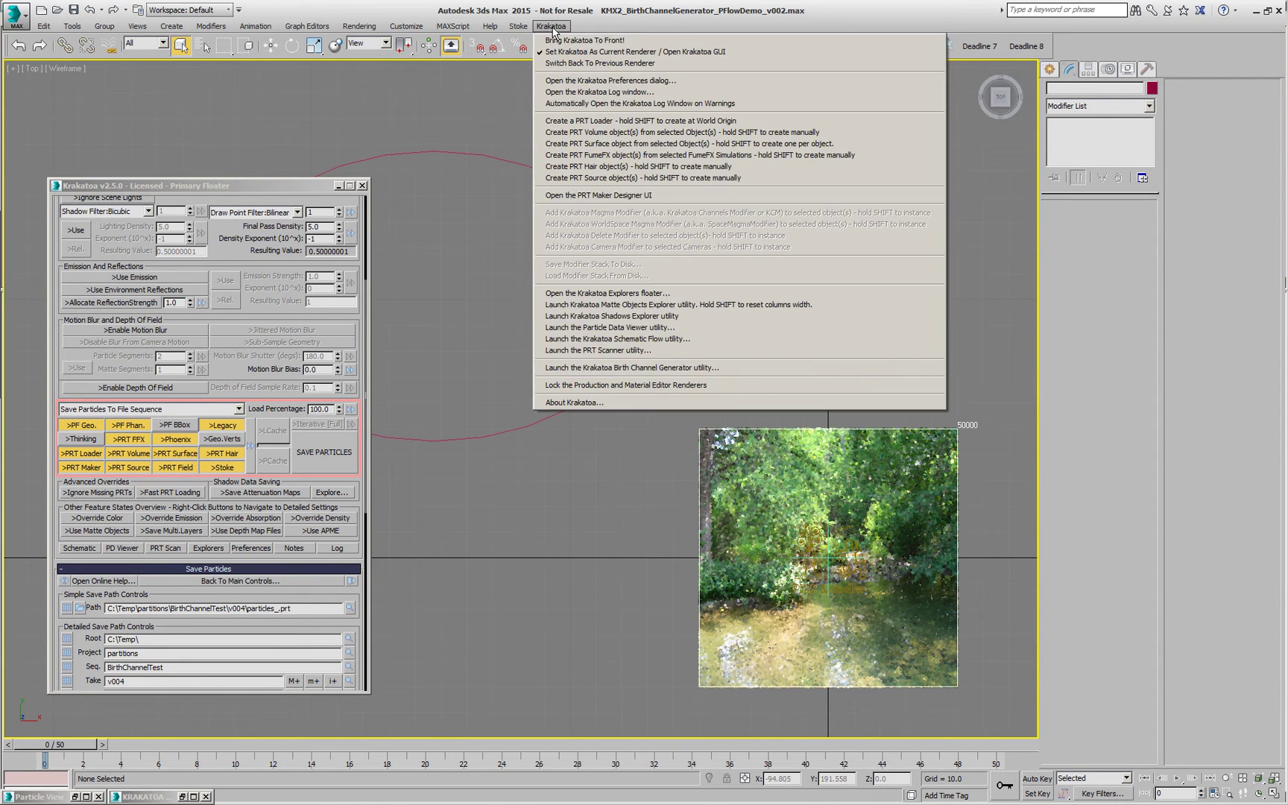
pyautogui.click(666, 369)
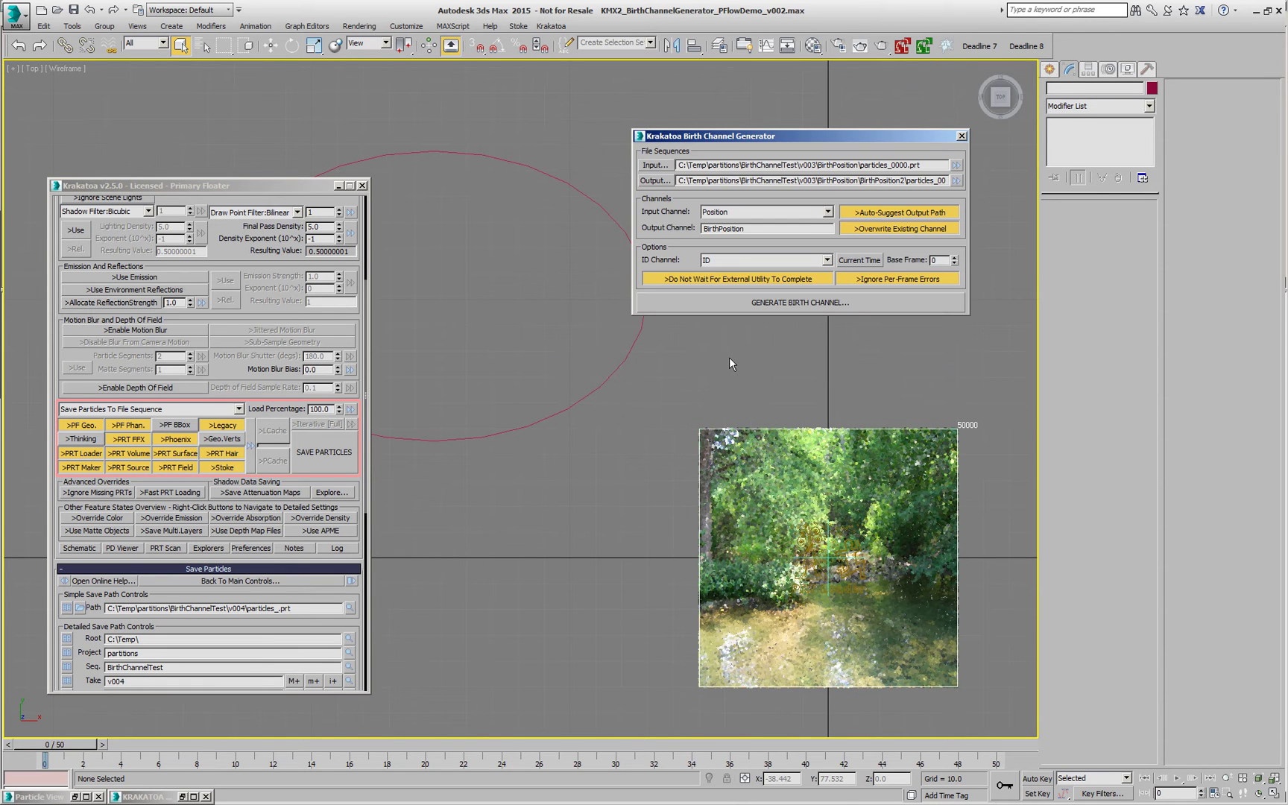
pyautogui.click(956, 165)
pyautogui.click(1010, 191)
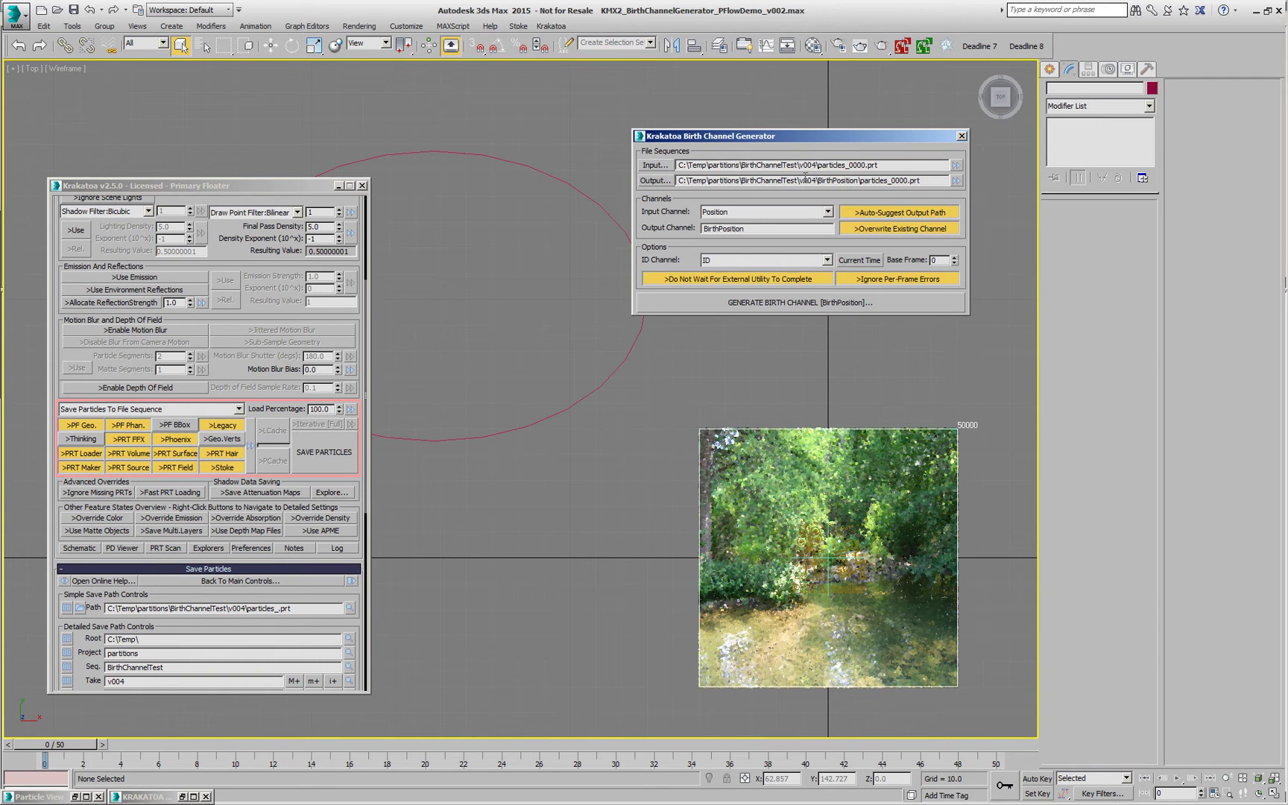
pyautogui.click(754, 211)
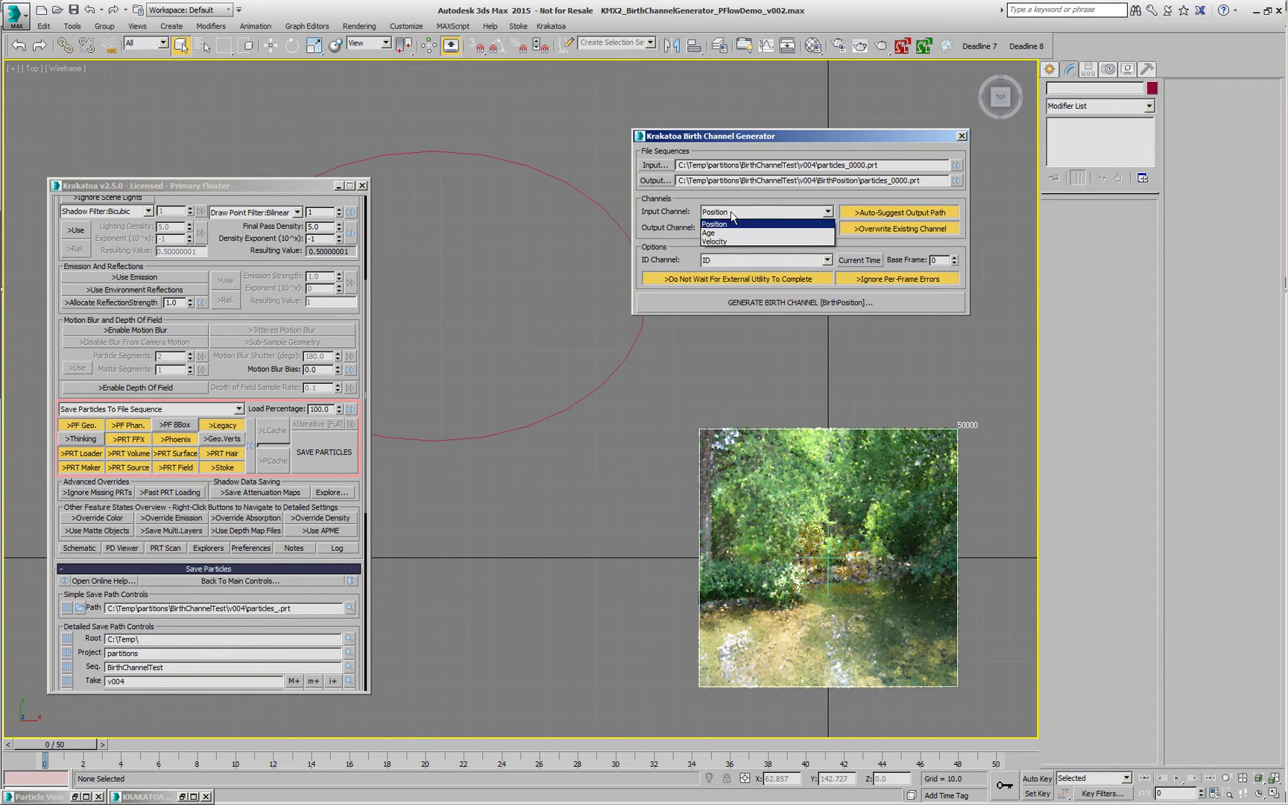
pyautogui.click(729, 218)
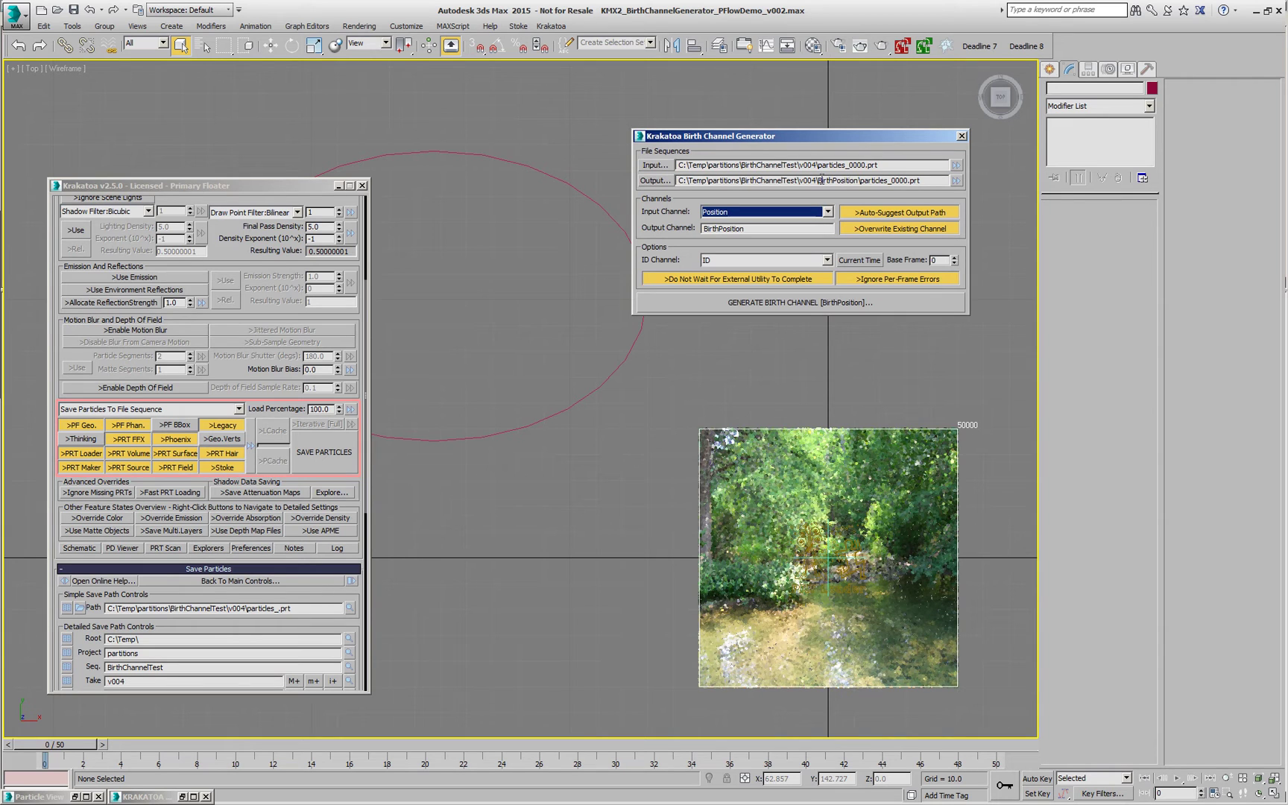
pyautogui.click(932, 181)
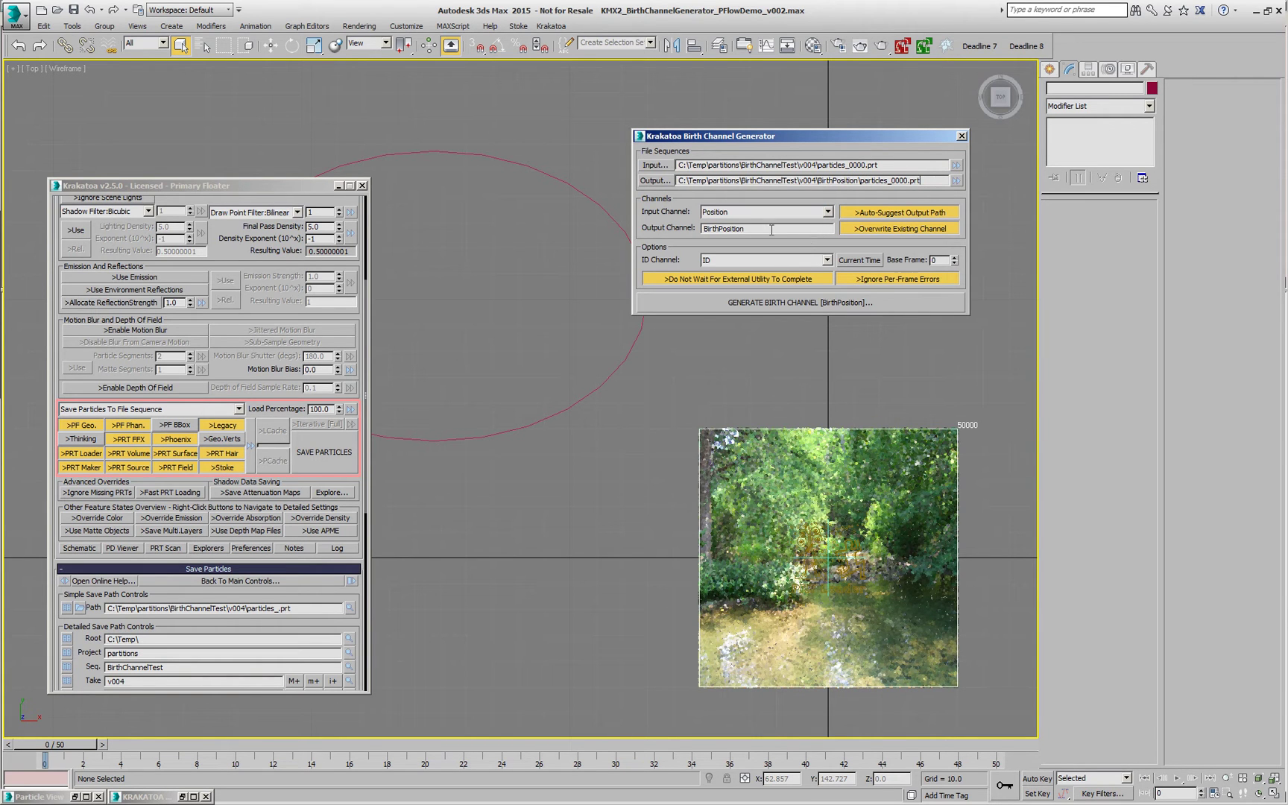
# Try Velocity and Age as the generator's input channel and set it back to Position
pyautogui.click(745, 213)
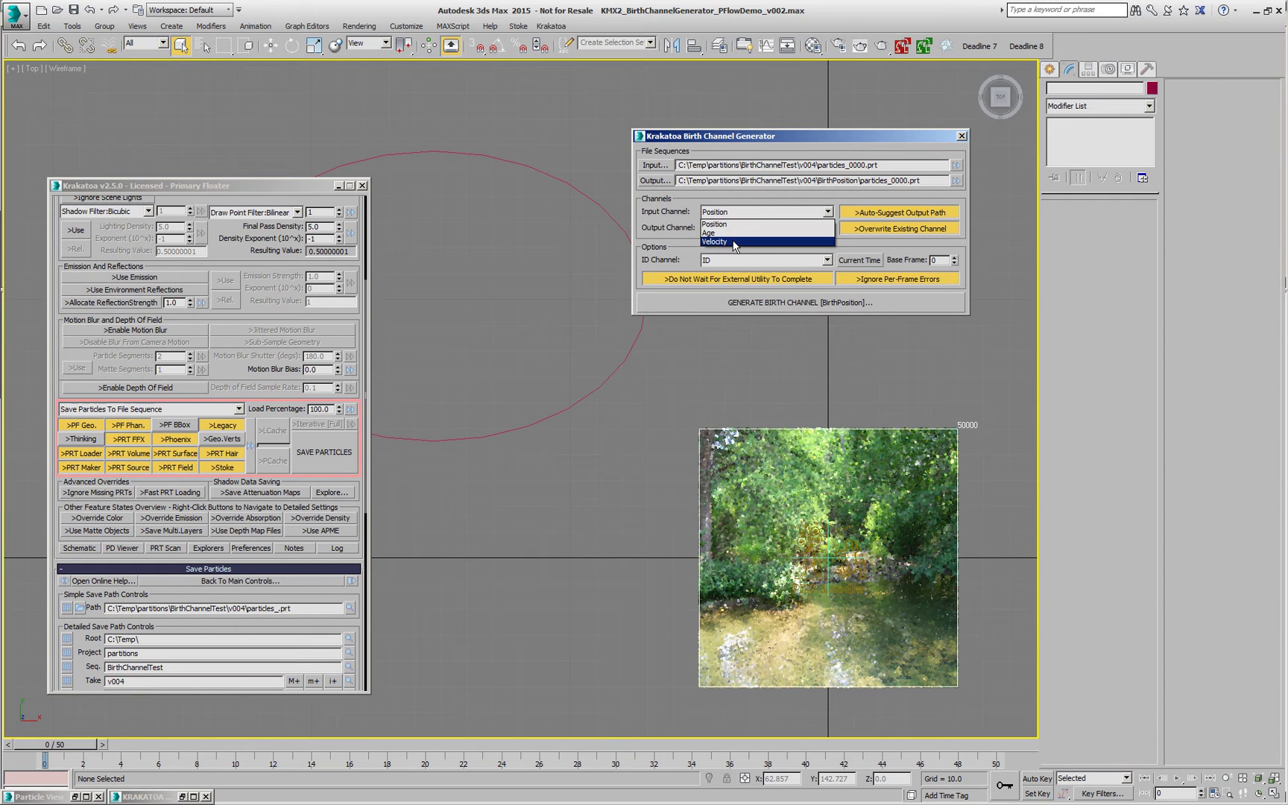
pyautogui.click(734, 242)
pyautogui.click(734, 212)
pyautogui.click(733, 235)
pyautogui.click(734, 212)
pyautogui.click(733, 224)
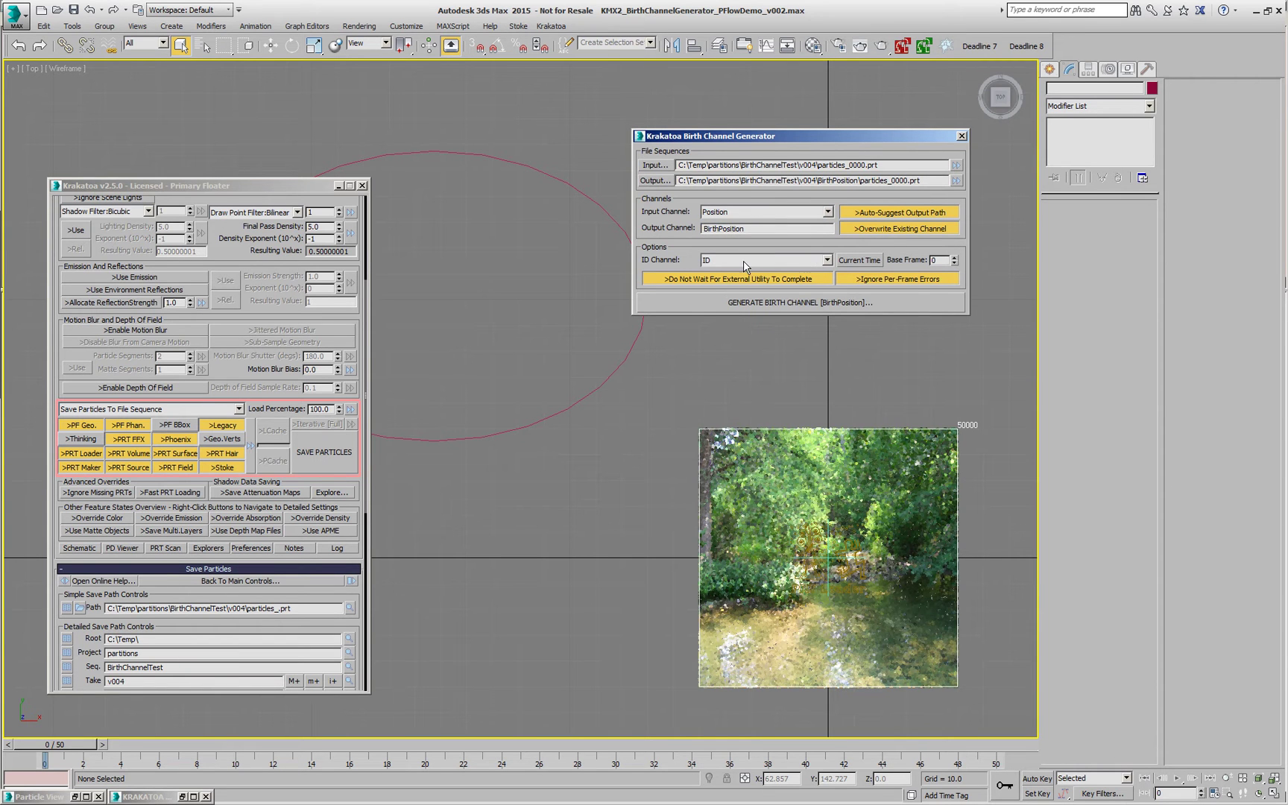
# Generate the BirthPosition channel using ID as the ID channel and minimize the output folder window
pyautogui.moveTo(711, 262)
pyautogui.click(802, 300)
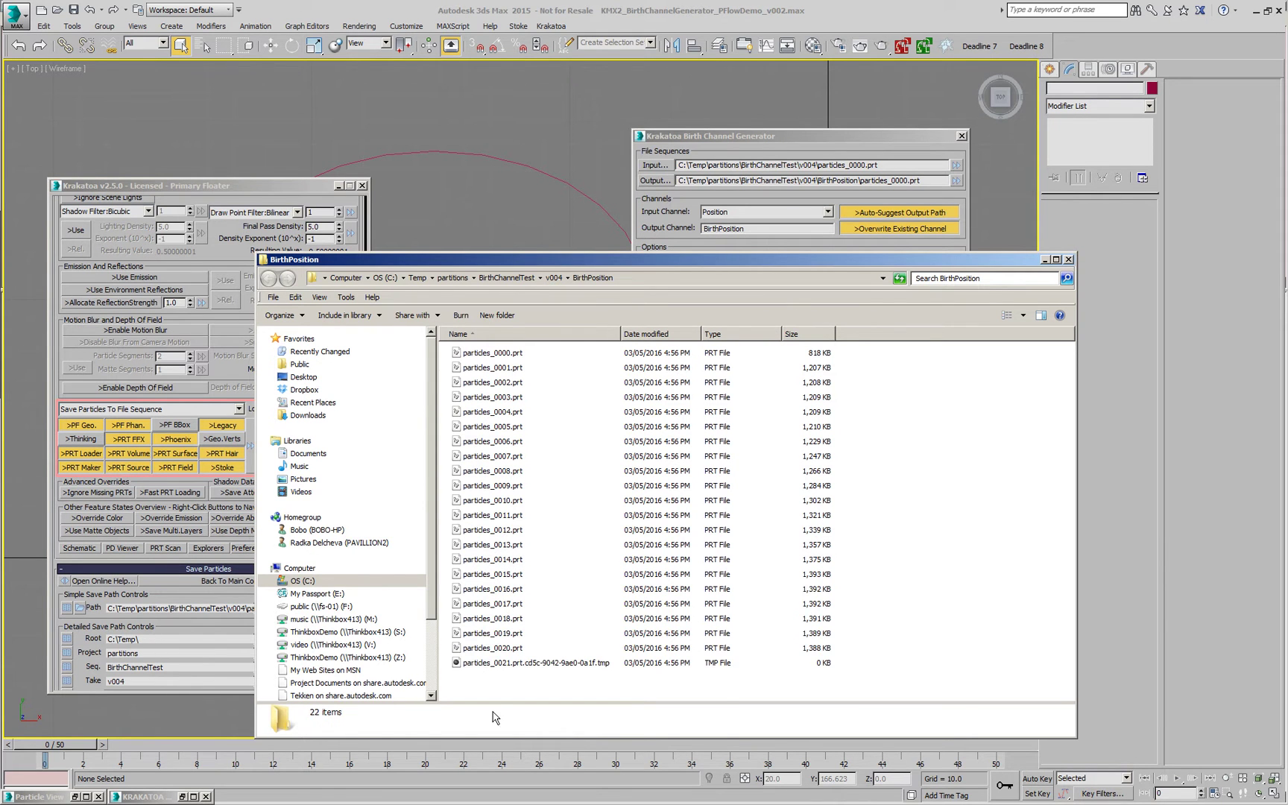
pyautogui.click(1046, 260)
# Select the PRT Loader's base object and remove its v004 particle file sequence
pyautogui.moveTo(916, 146); pyautogui.dragTo(828, 131)
pyautogui.click(828, 557)
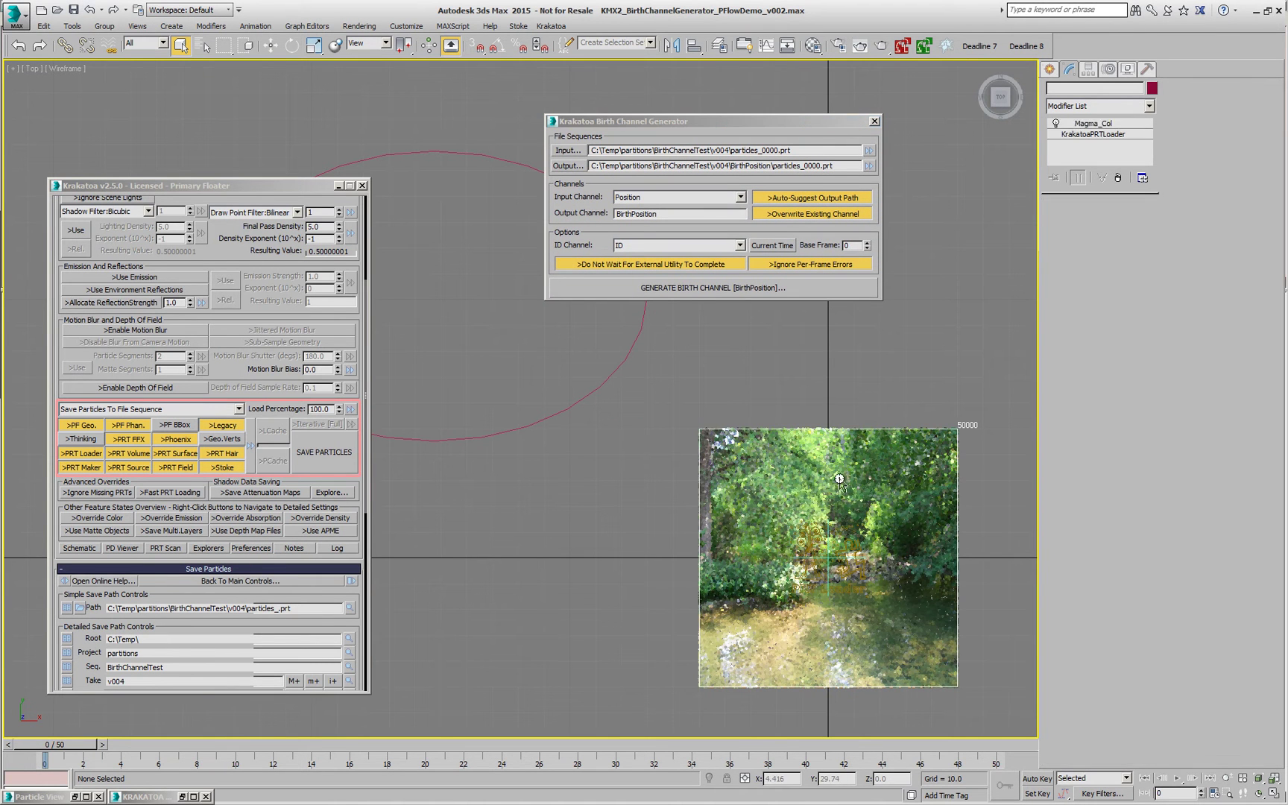
pyautogui.click(1090, 134)
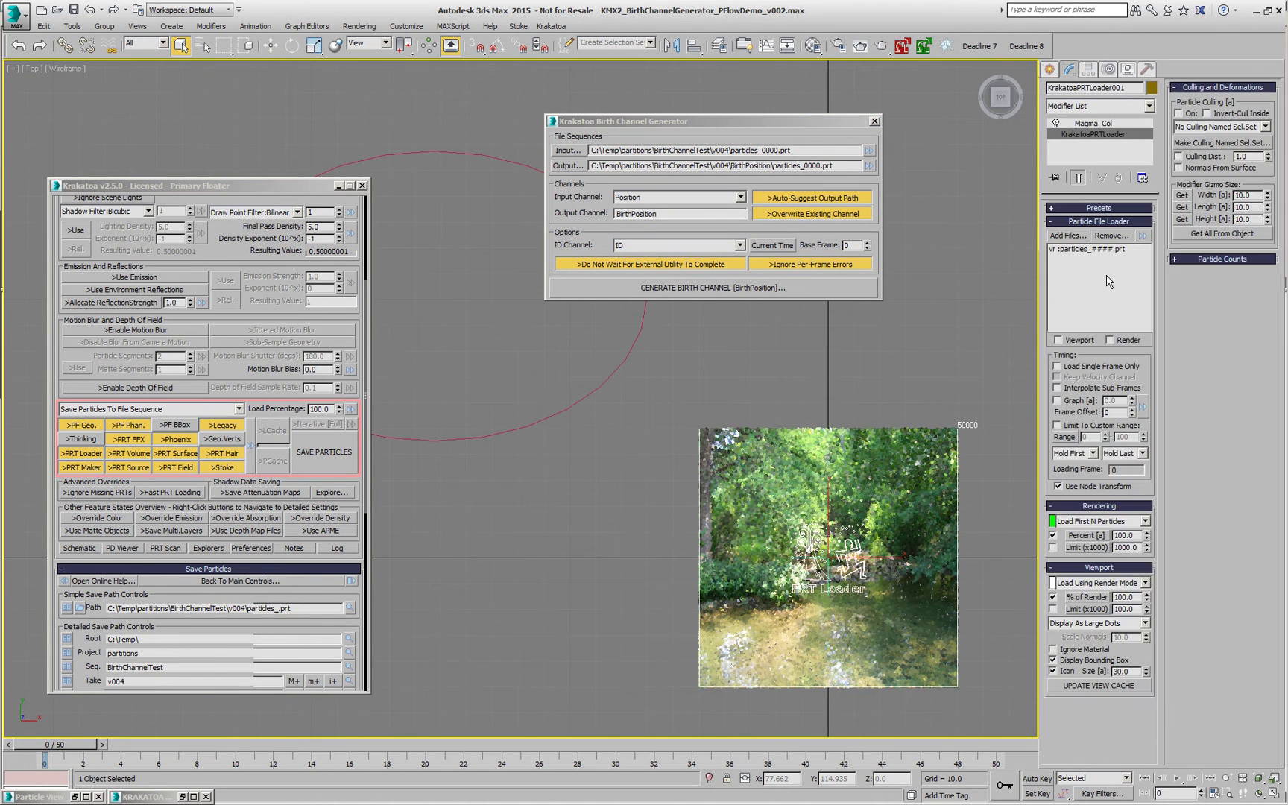
pyautogui.click(1098, 251)
pyautogui.click(1106, 236)
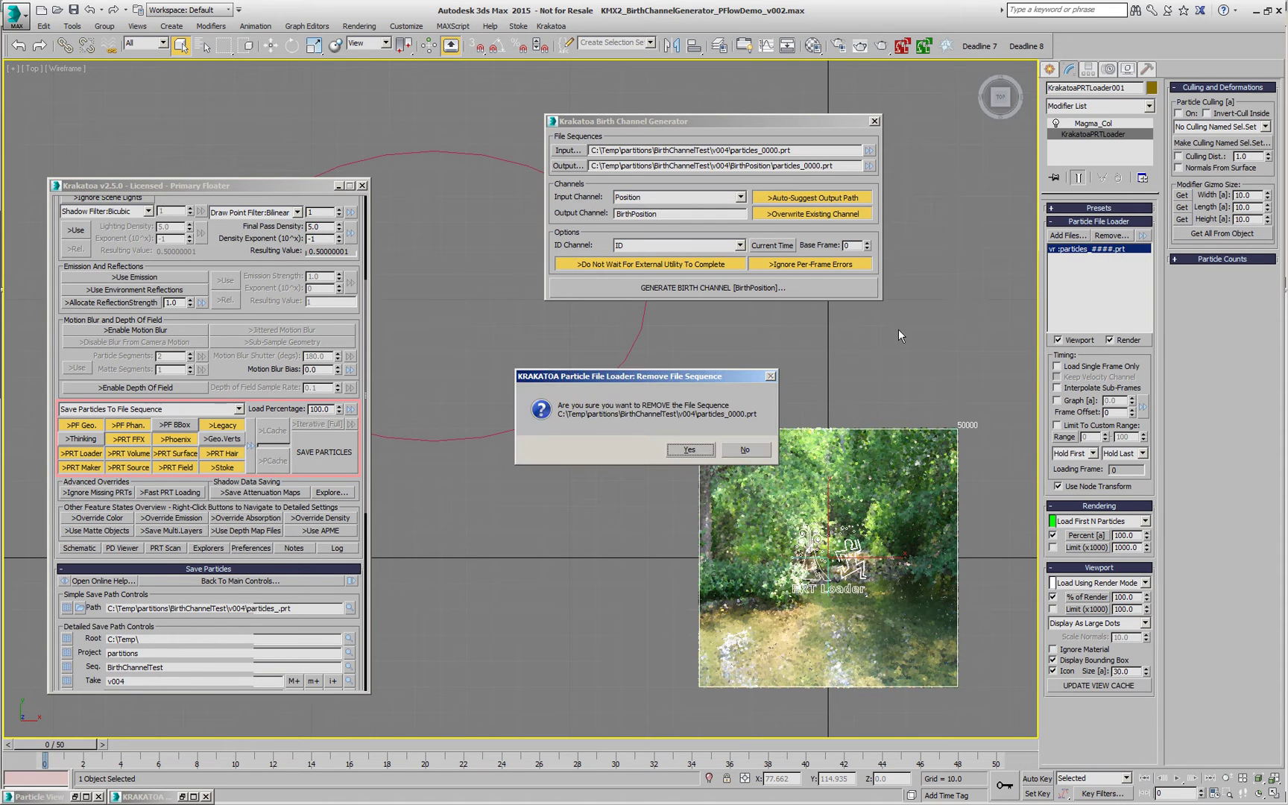
pyautogui.click(671, 450)
# Add the particle sequence from the BirthPosition folder to the PRT Loader
pyautogui.click(1088, 235)
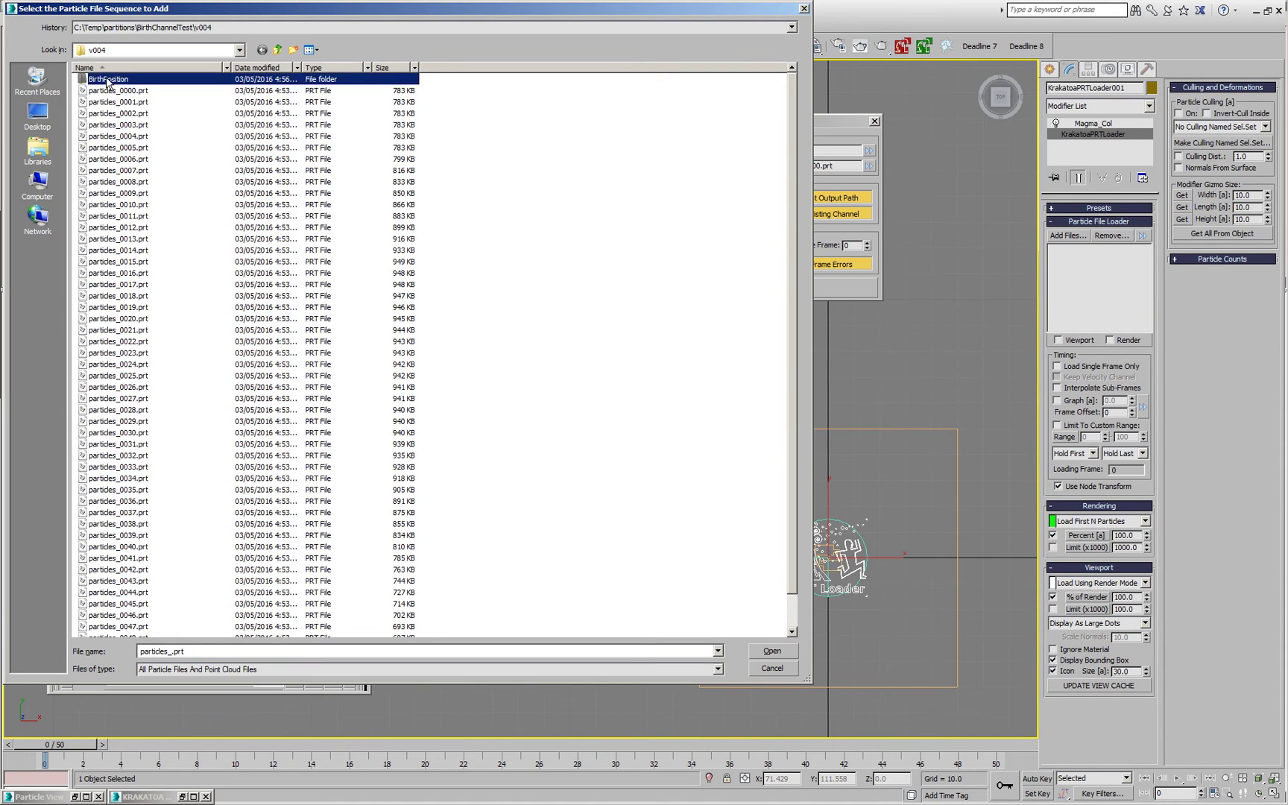
pyautogui.click(118, 78)
pyautogui.click(772, 651)
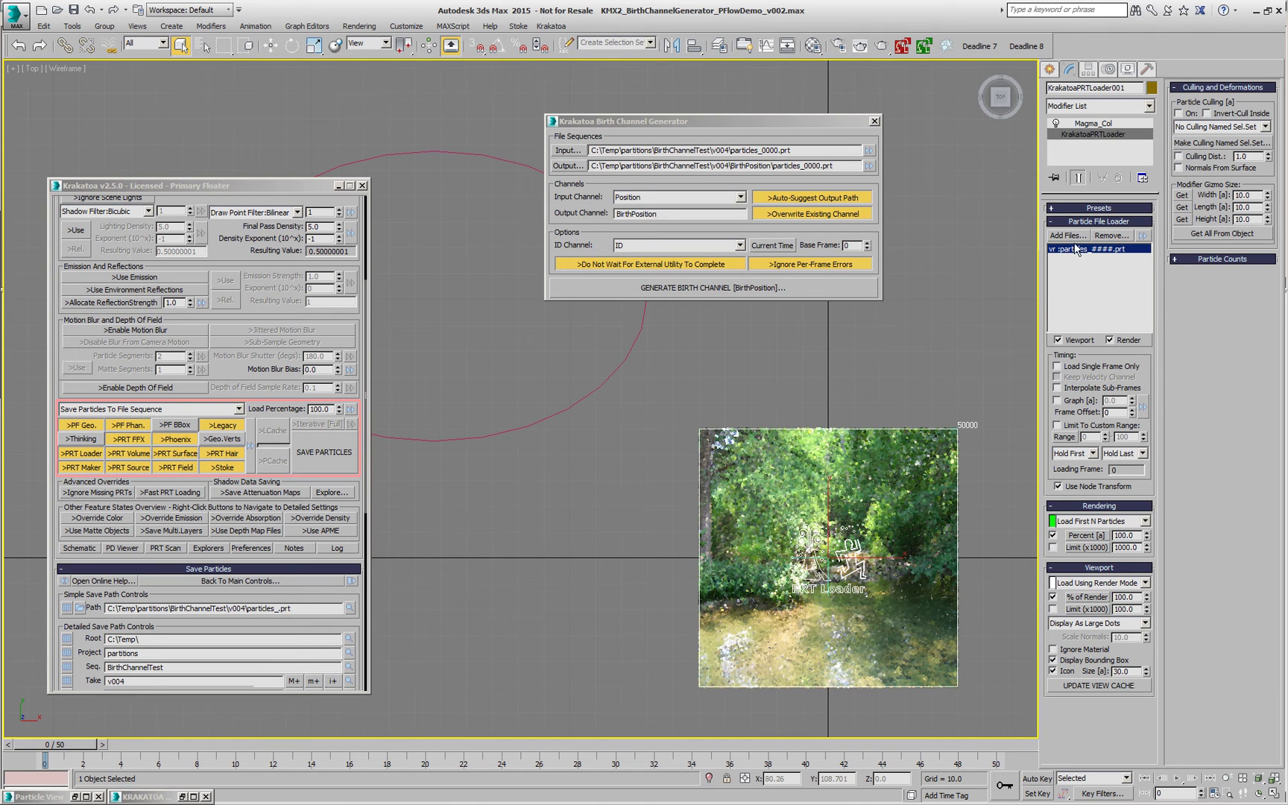
# Open the Magma_Col modifier's flow and set its InputChannel node to read BirthPosition at frame 11
pyautogui.click(1094, 125)
pyautogui.click(1098, 230)
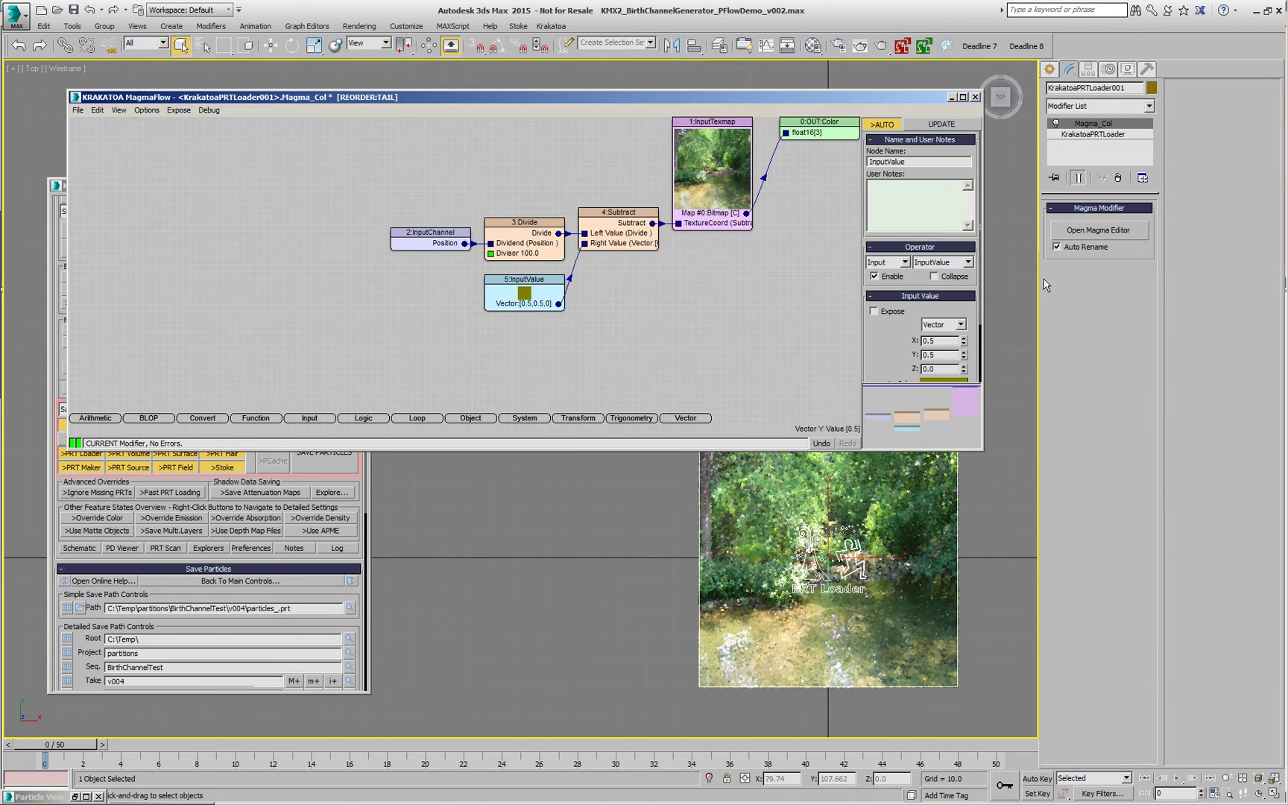
pyautogui.moveTo(81, 744); pyautogui.dragTo(299, 748)
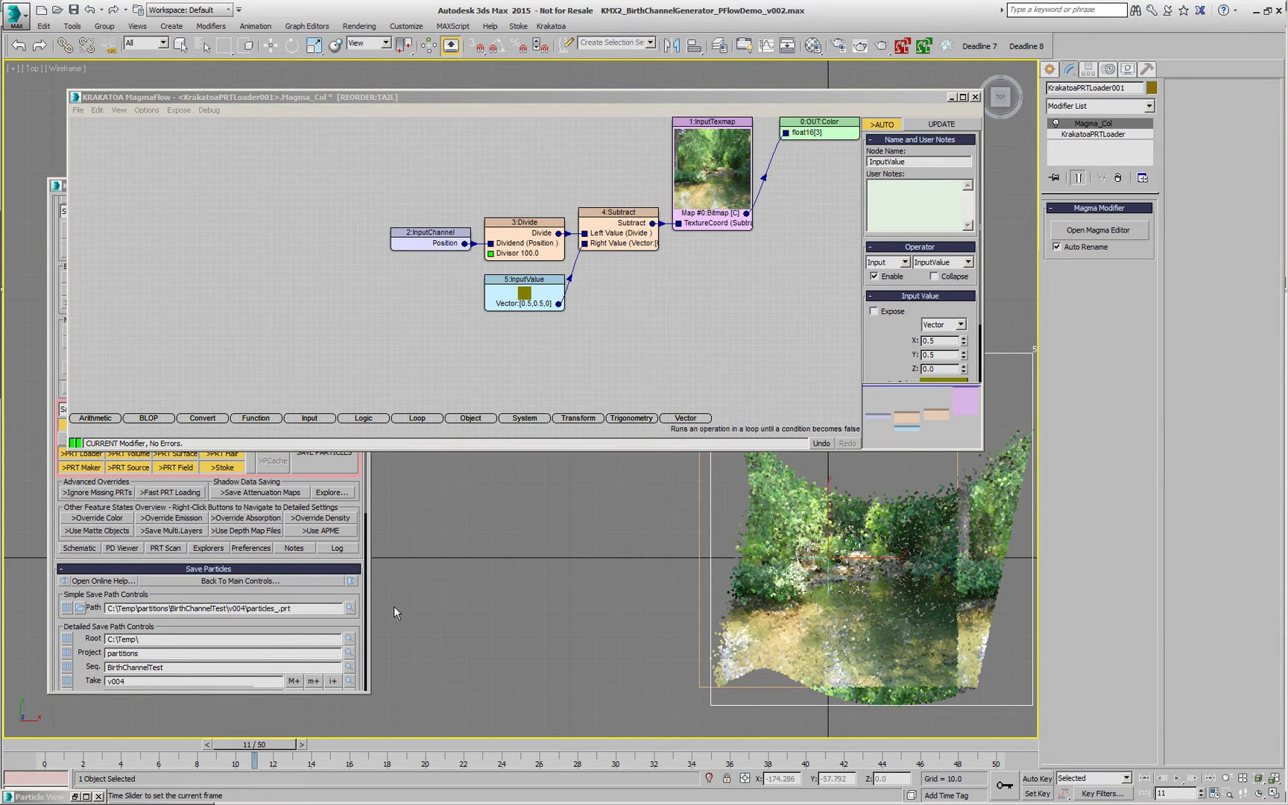
pyautogui.click(443, 239)
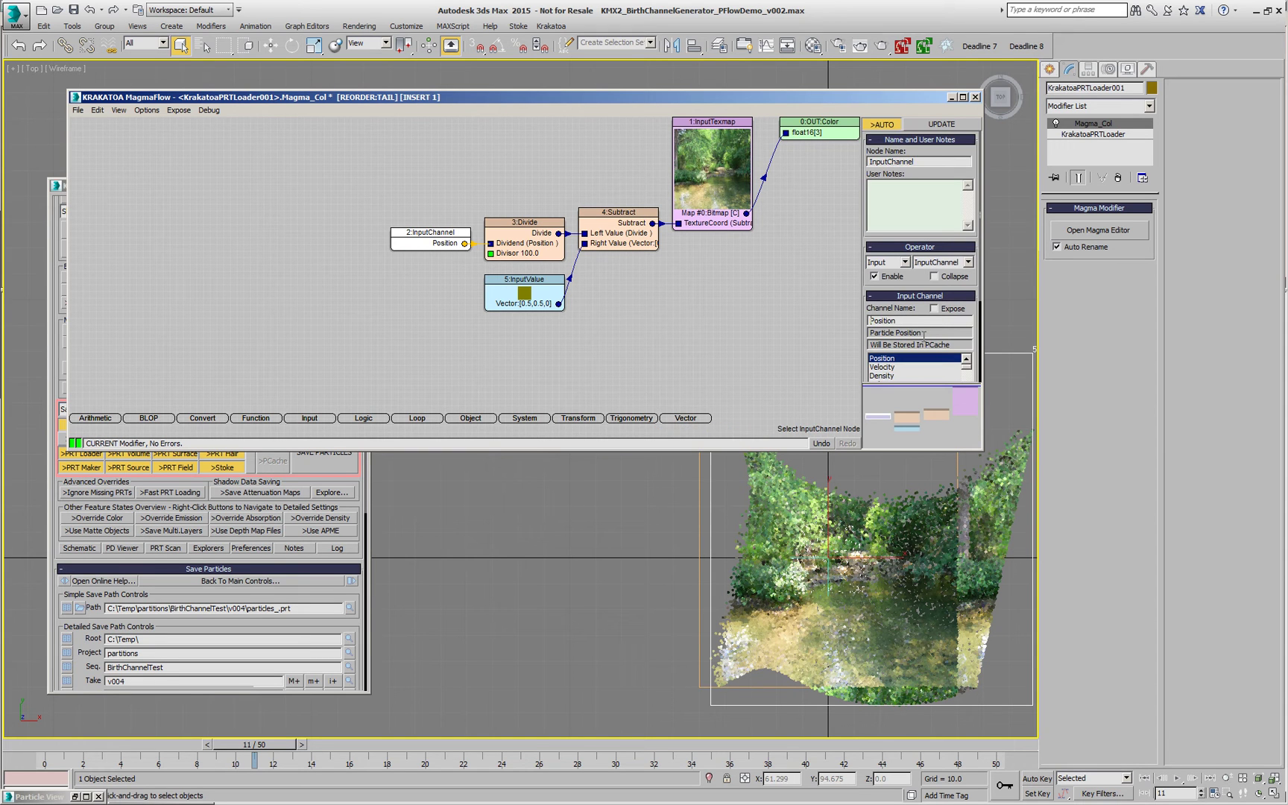
pyautogui.press('Return')
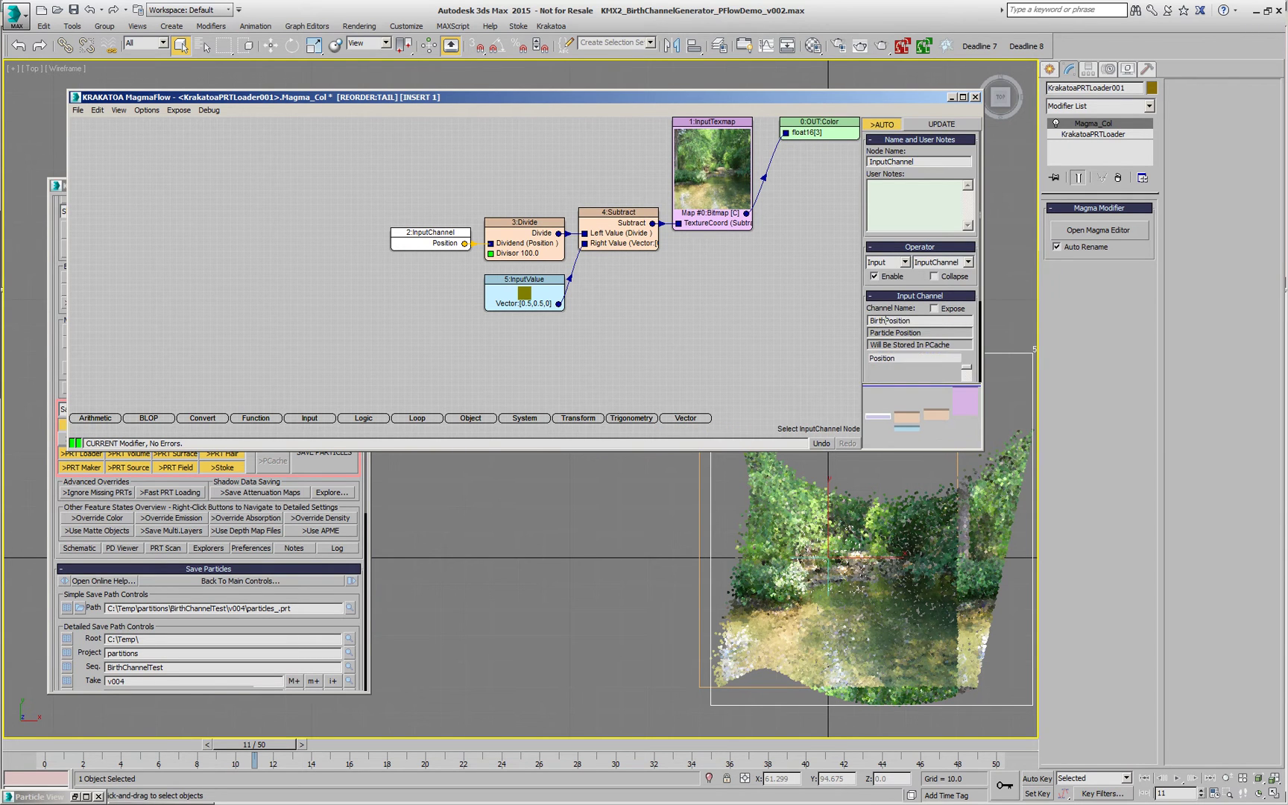
# Scrub the animation to frame 50 with the Magma editor minimized to examine the particle colors, and return to frame 0
pyautogui.moveTo(97, 742); pyautogui.dragTo(995, 754)
pyautogui.click(951, 97)
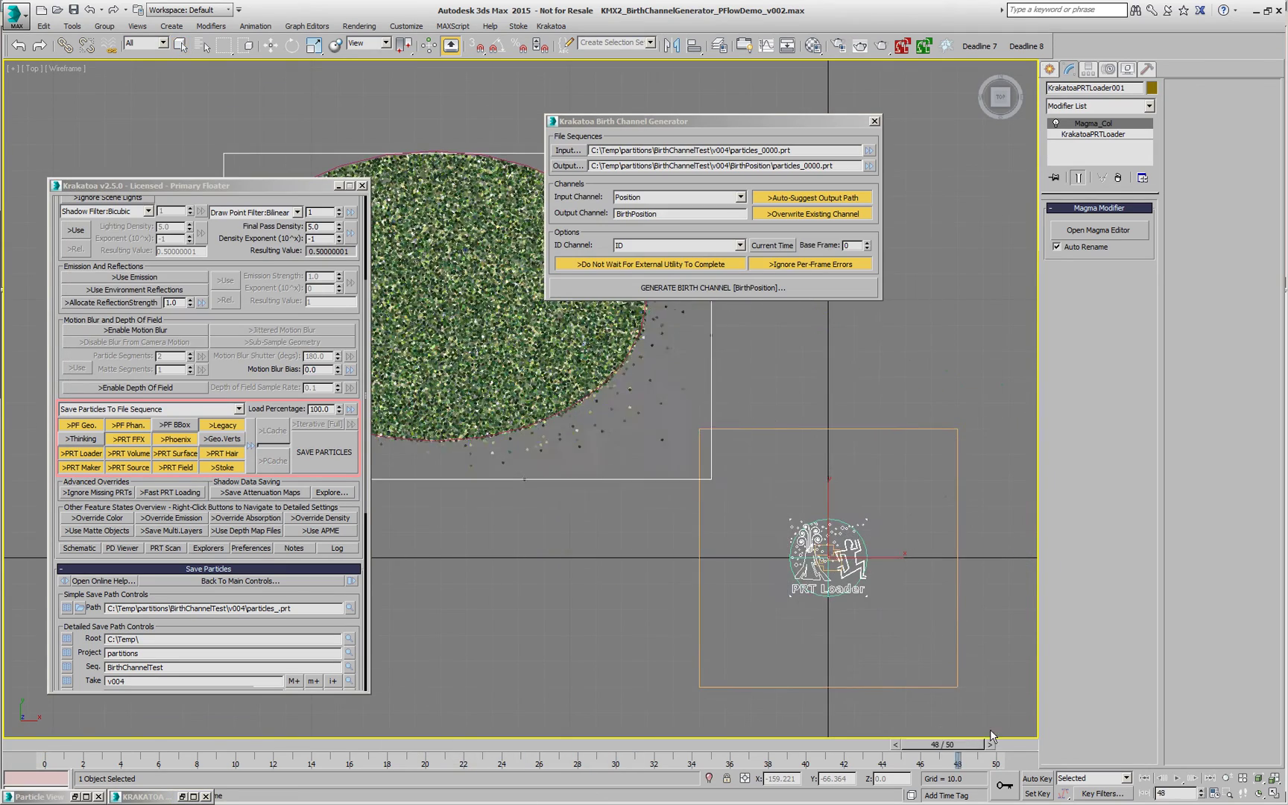
pyautogui.press('q')
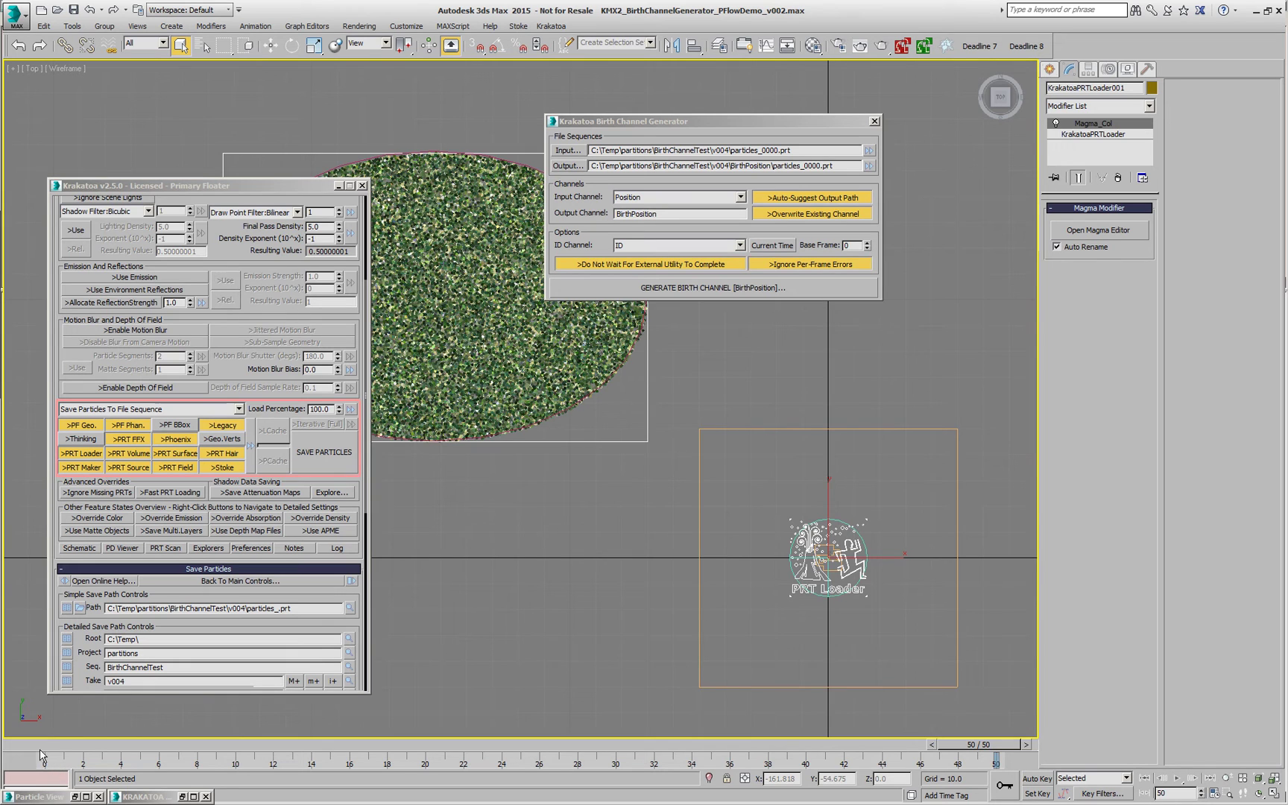
pyautogui.moveTo(27, 747); pyautogui.dragTo(2, 752)
# Restore the Magma editor and add a second InputTexmap node with the HONGKONG.JPG bitmap below the creek texture node
pyautogui.click(182, 796)
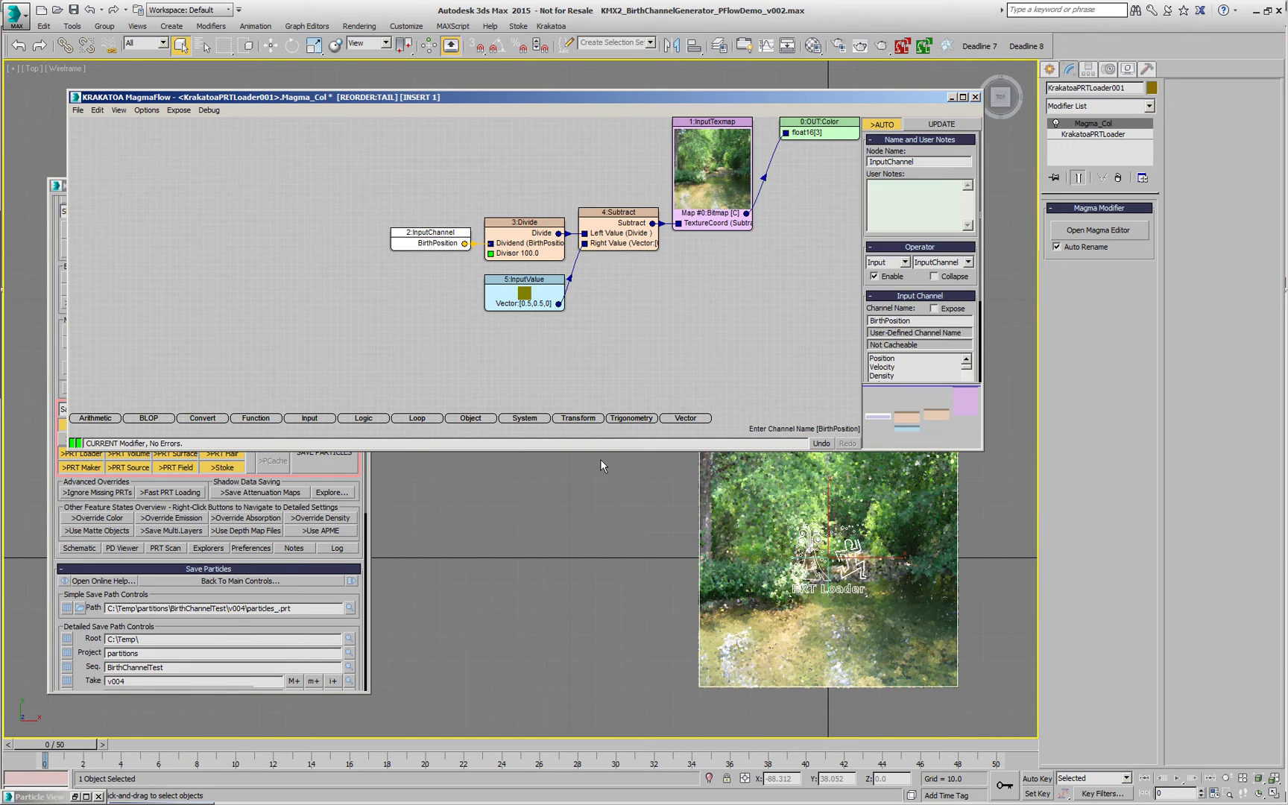
pyautogui.click(720, 333)
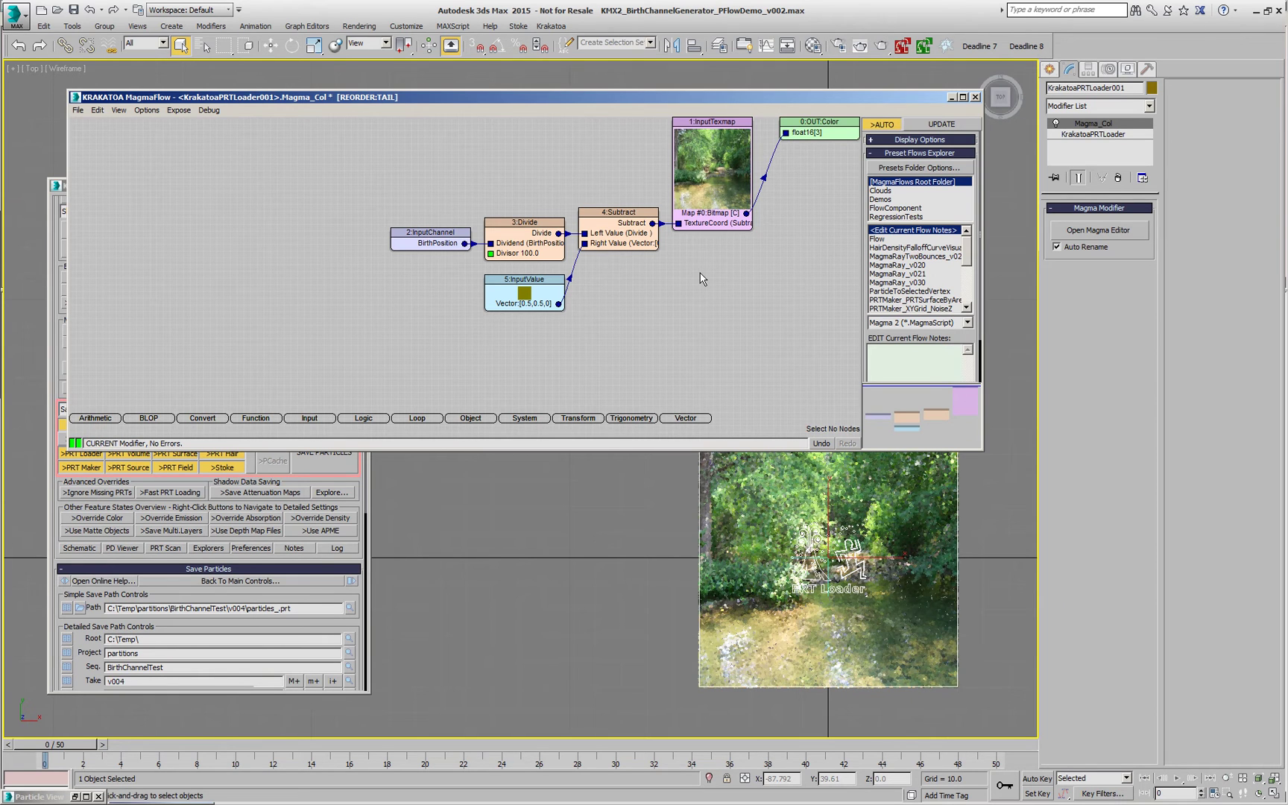
pyautogui.press('i')
pyautogui.press('t')
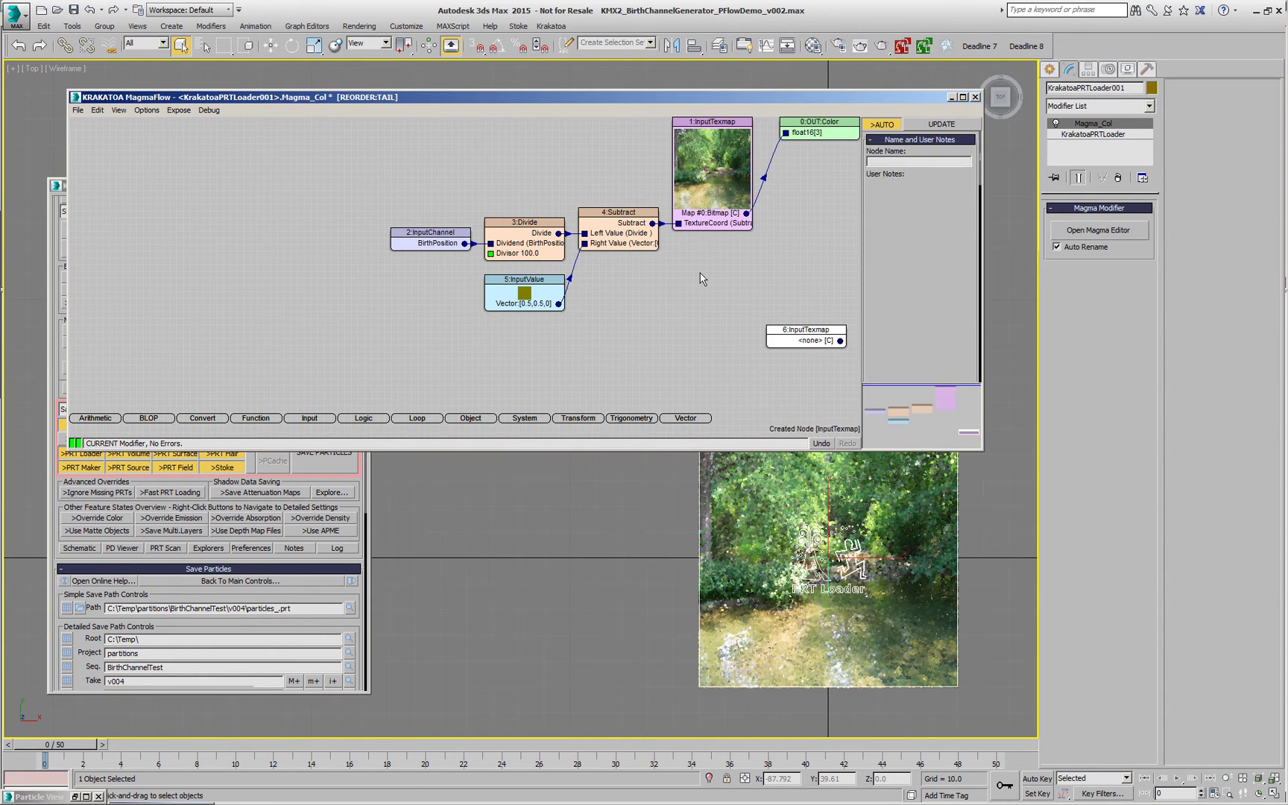
pyautogui.click(836, 344)
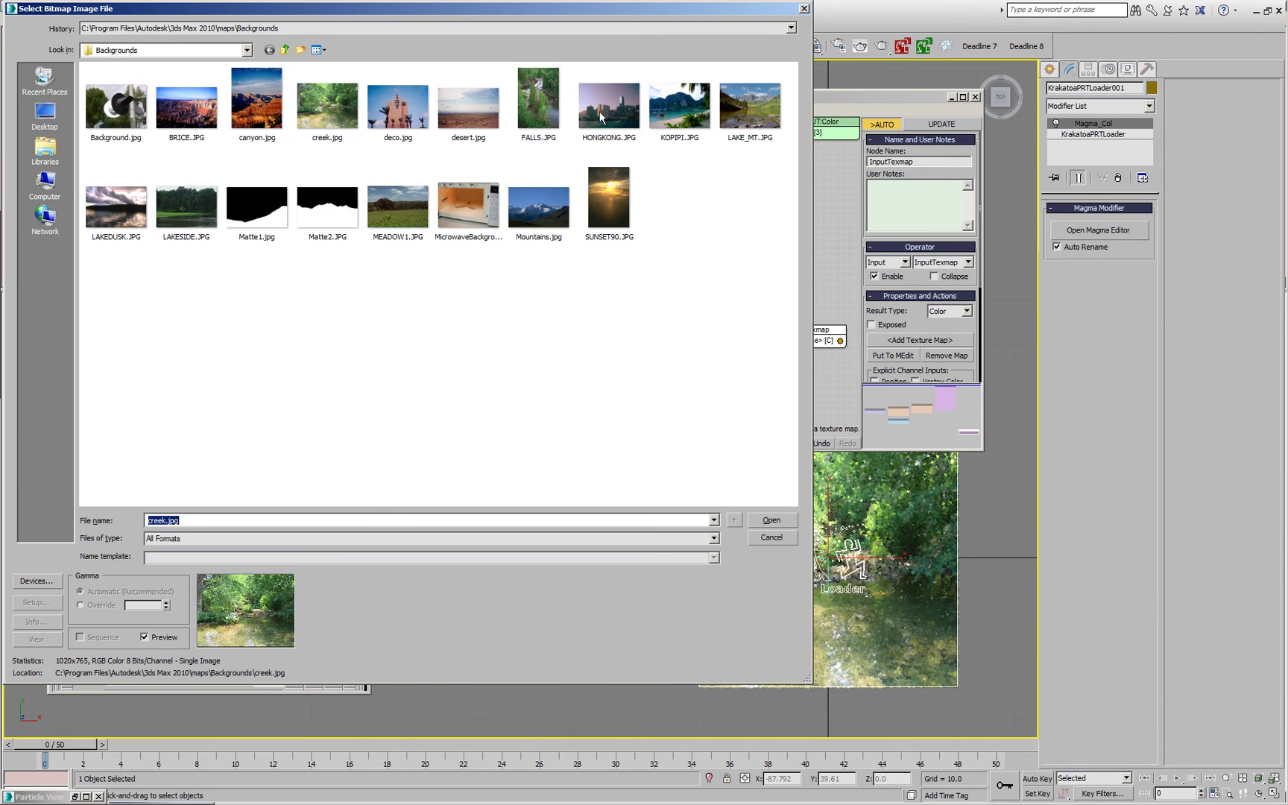
pyautogui.doubleClick(599, 111)
pyautogui.moveTo(780, 375); pyautogui.dragTo(719, 345)
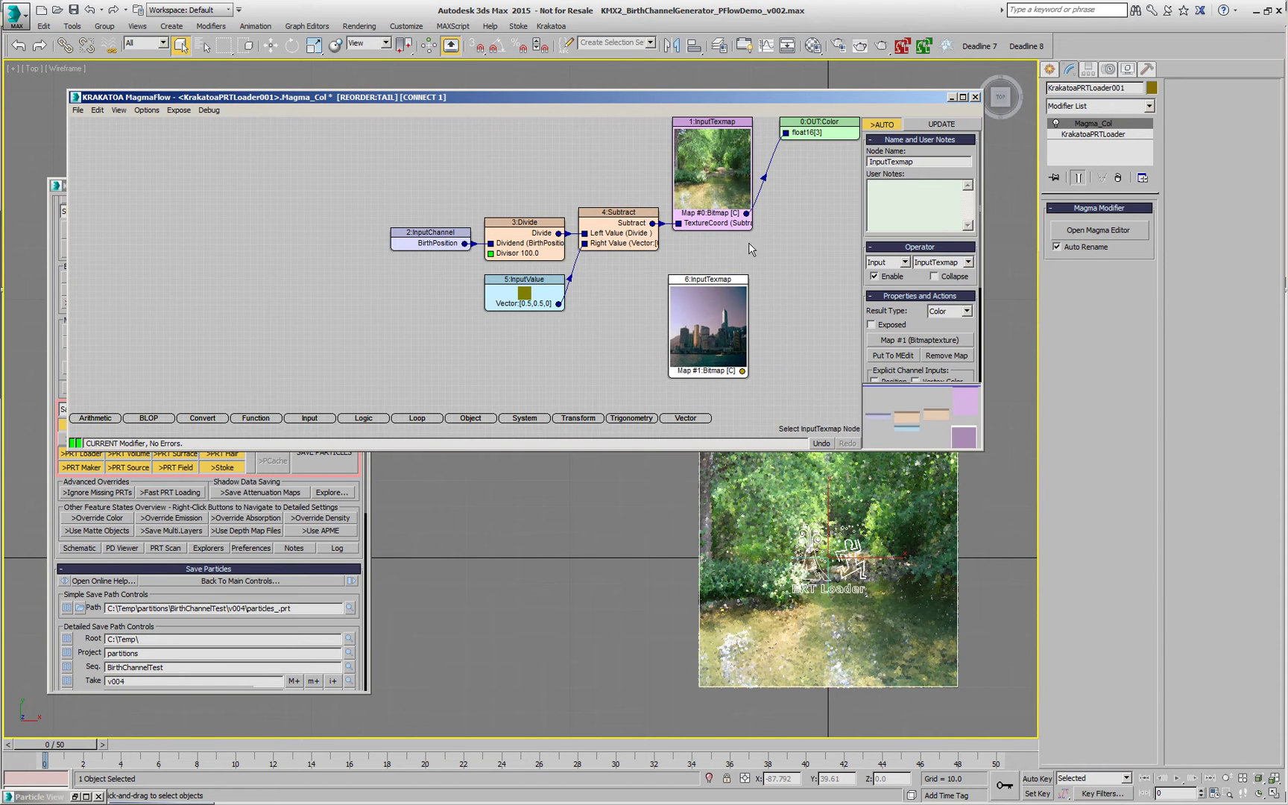
# Insert a Blend node between the creek texture and the Color output, and connect the Hong Kong texture to Value At 1
pyautogui.click(766, 195)
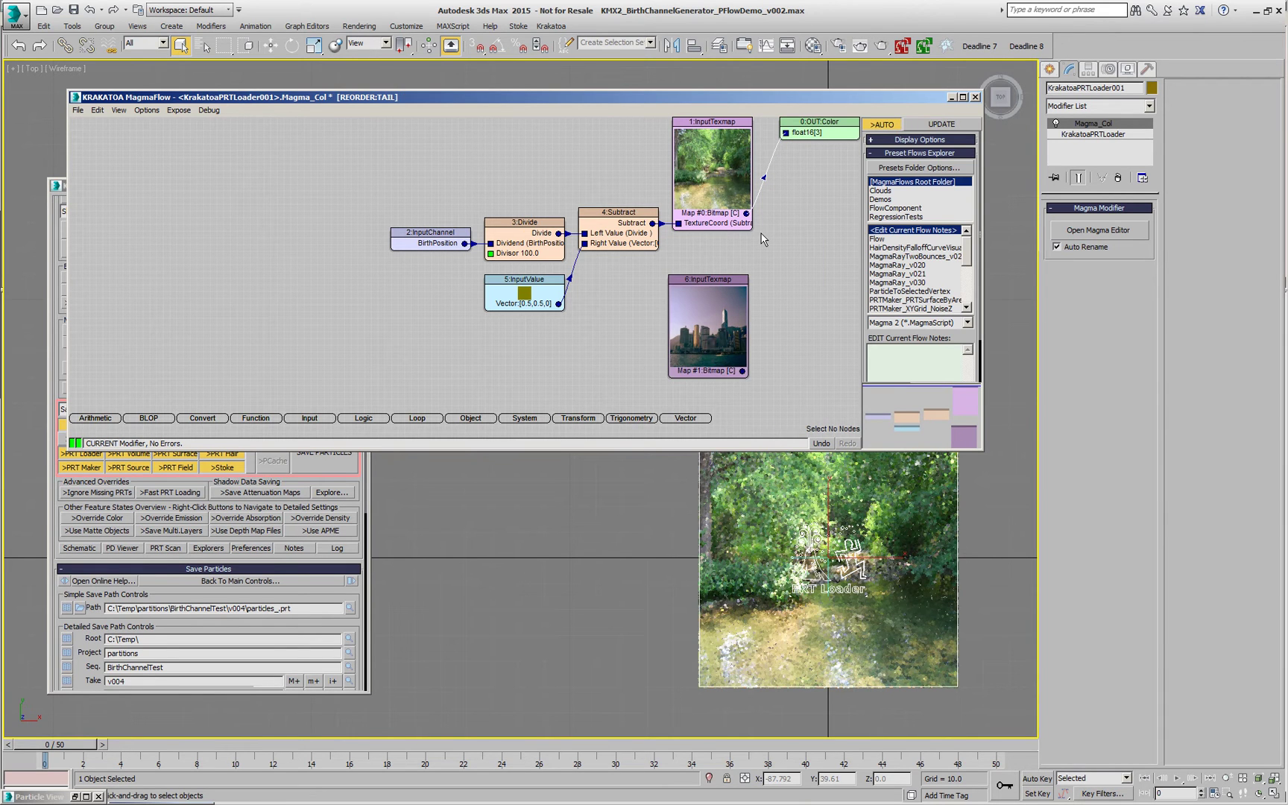
pyautogui.press('b')
pyautogui.moveTo(781, 366); pyautogui.dragTo(674, 305)
pyautogui.click(676, 311)
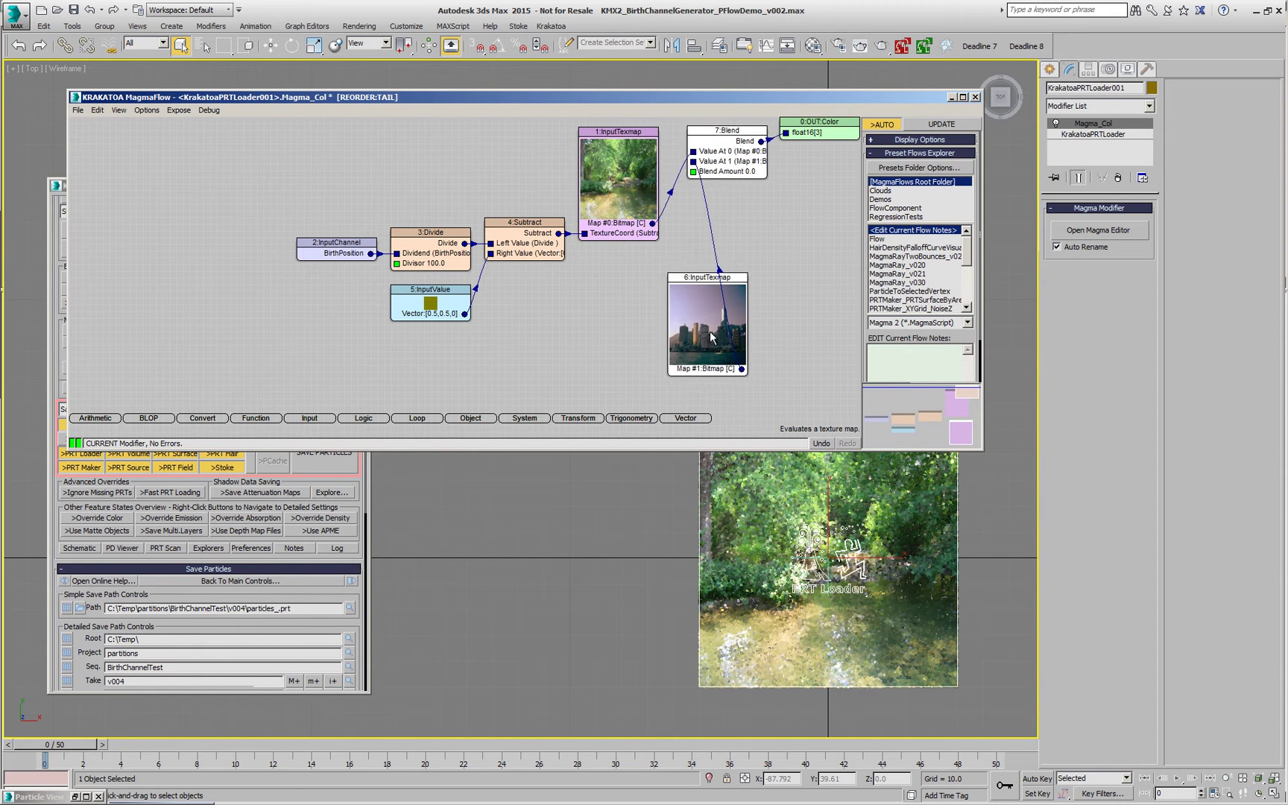
# Reposition the Hong Kong InputTexmap node and show its Explicit Channel Inputs options
pyautogui.click(814, 310)
pyautogui.moveTo(711, 279); pyautogui.dragTo(687, 268)
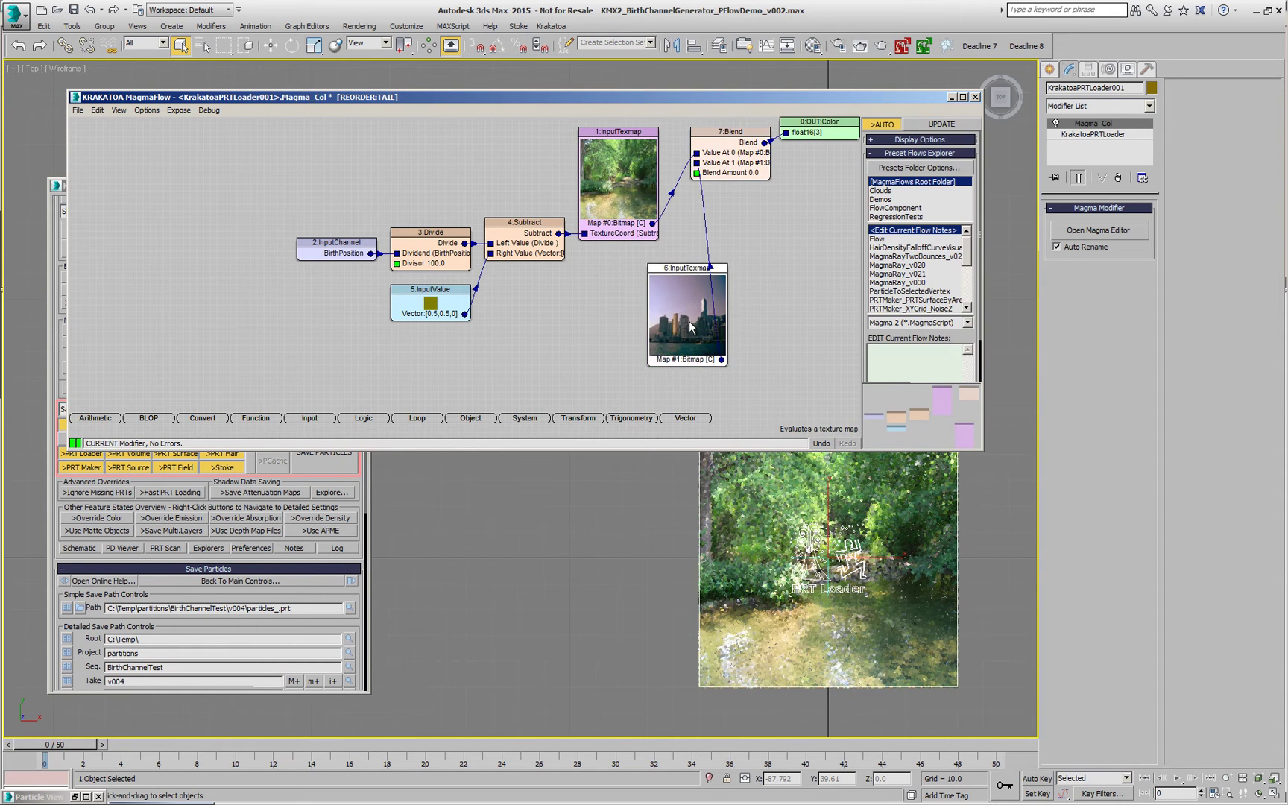
pyautogui.moveTo(930, 317); pyautogui.dragTo(925, 256)
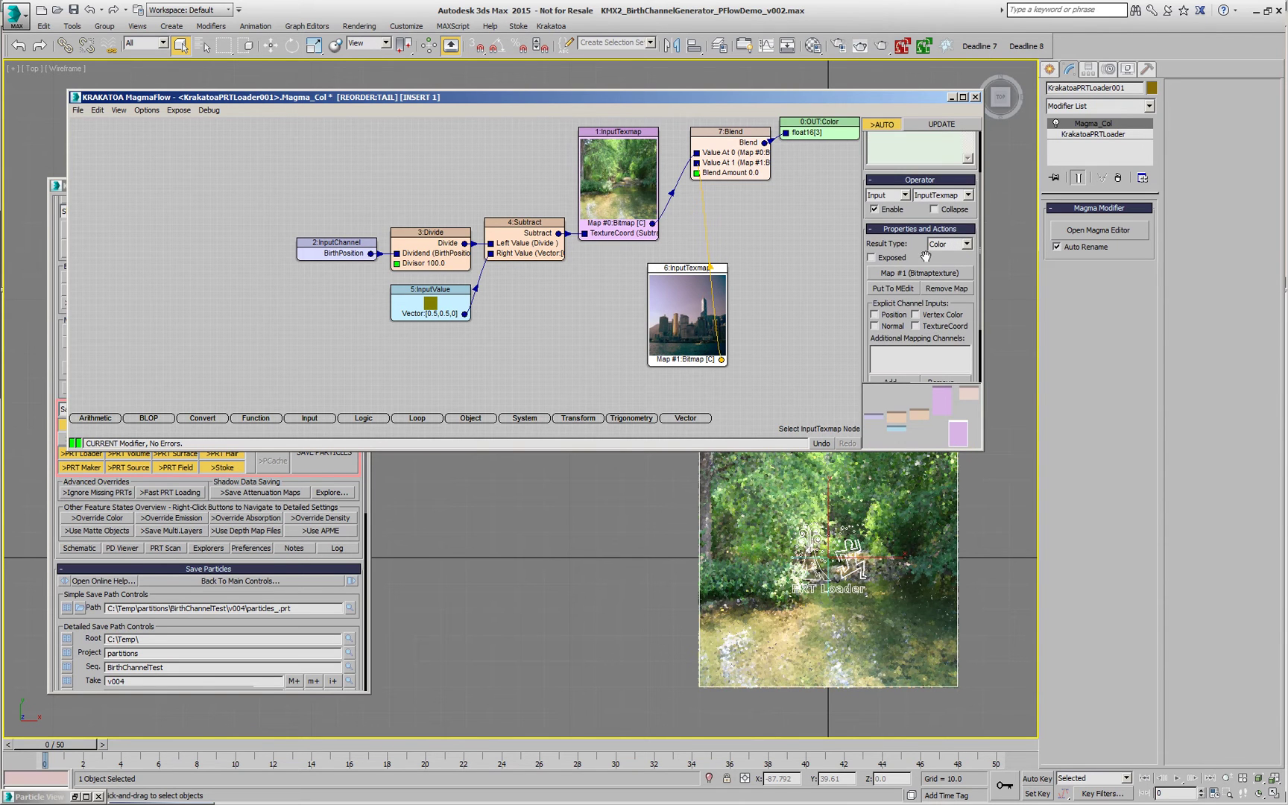
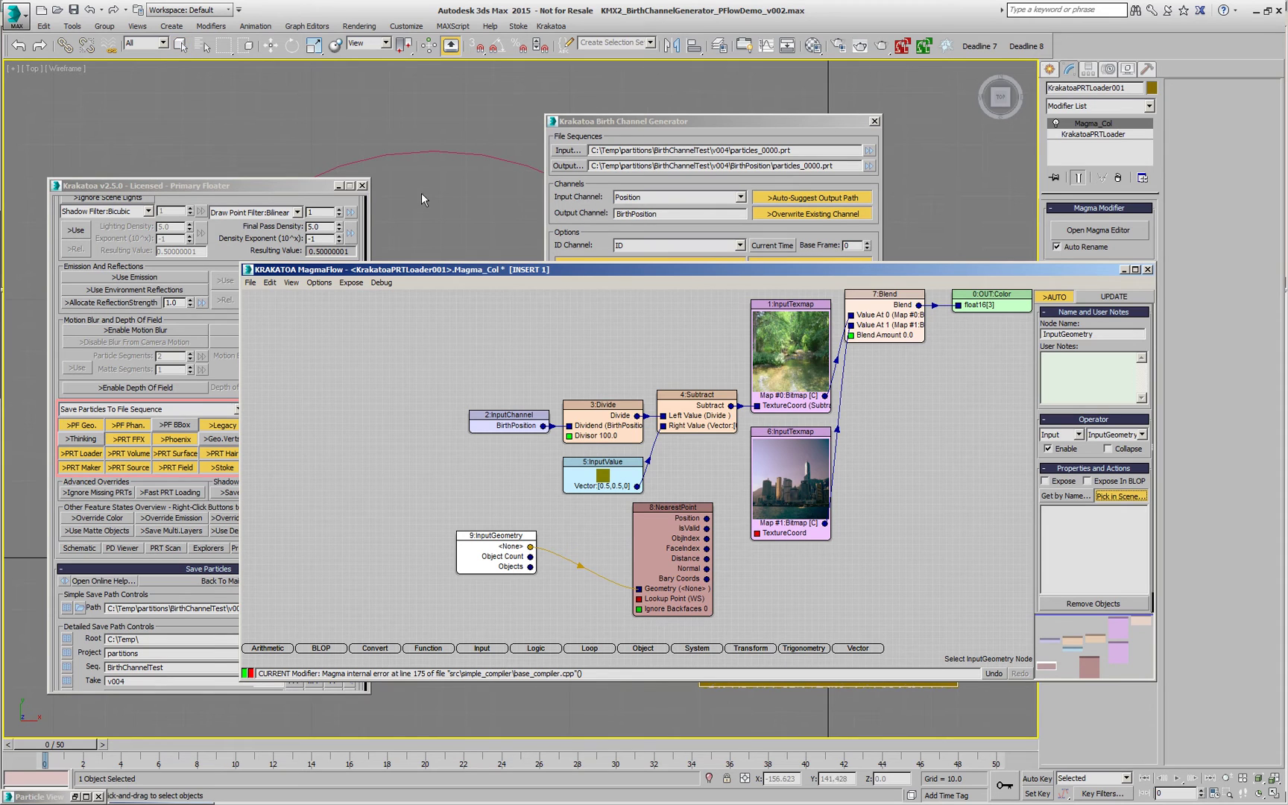
# Pick the ellipse in the scene as the InputGeometry node's object and select the NearestPoint node
pyautogui.click(444, 179)
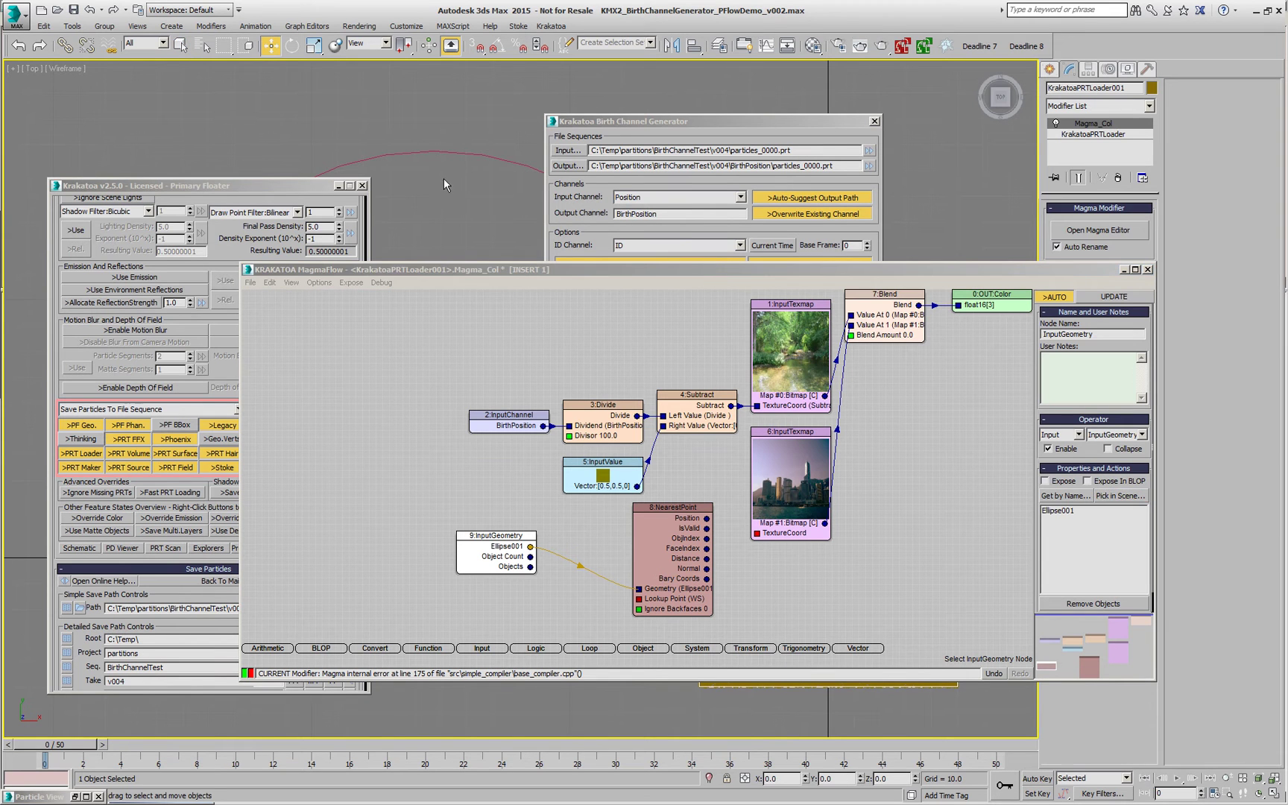
pyautogui.click(669, 606)
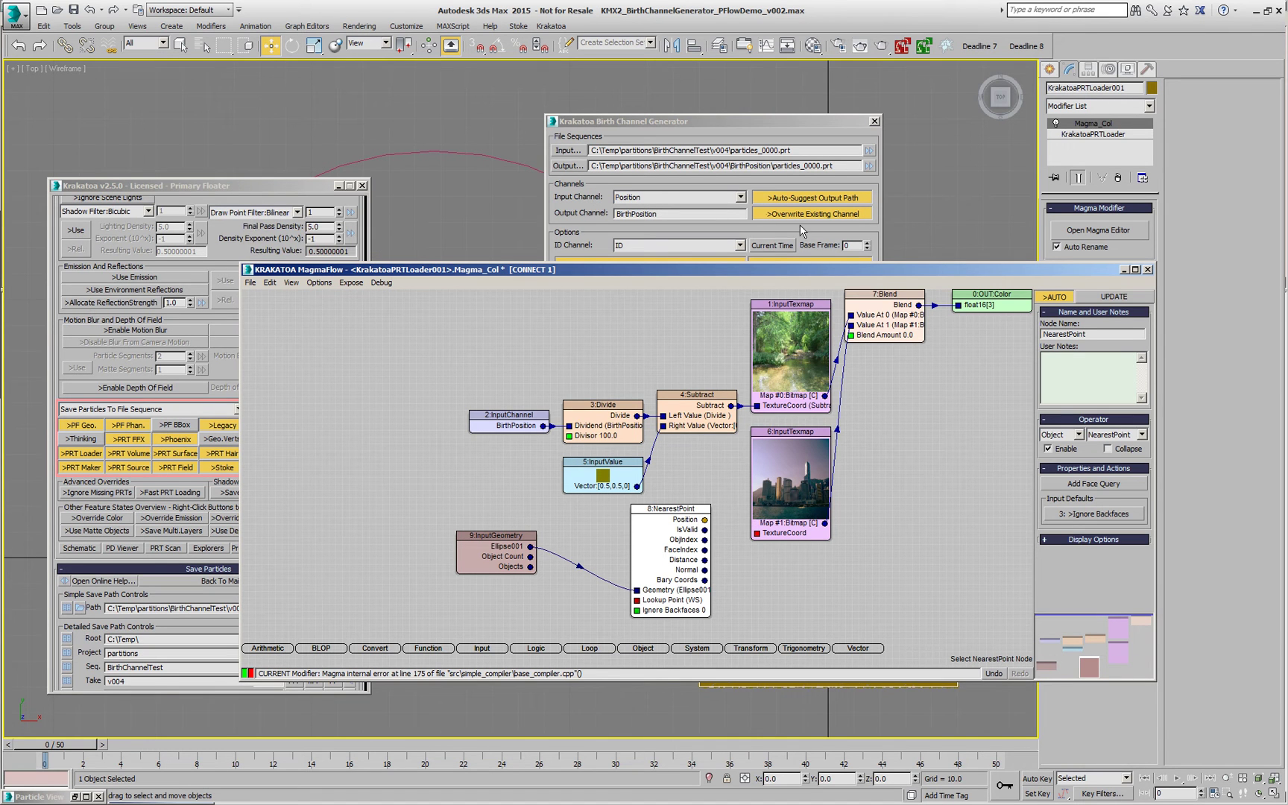
# Go to frame 50 and use the current time as the Birth Channel Generator's base frame
pyautogui.click(1018, 745)
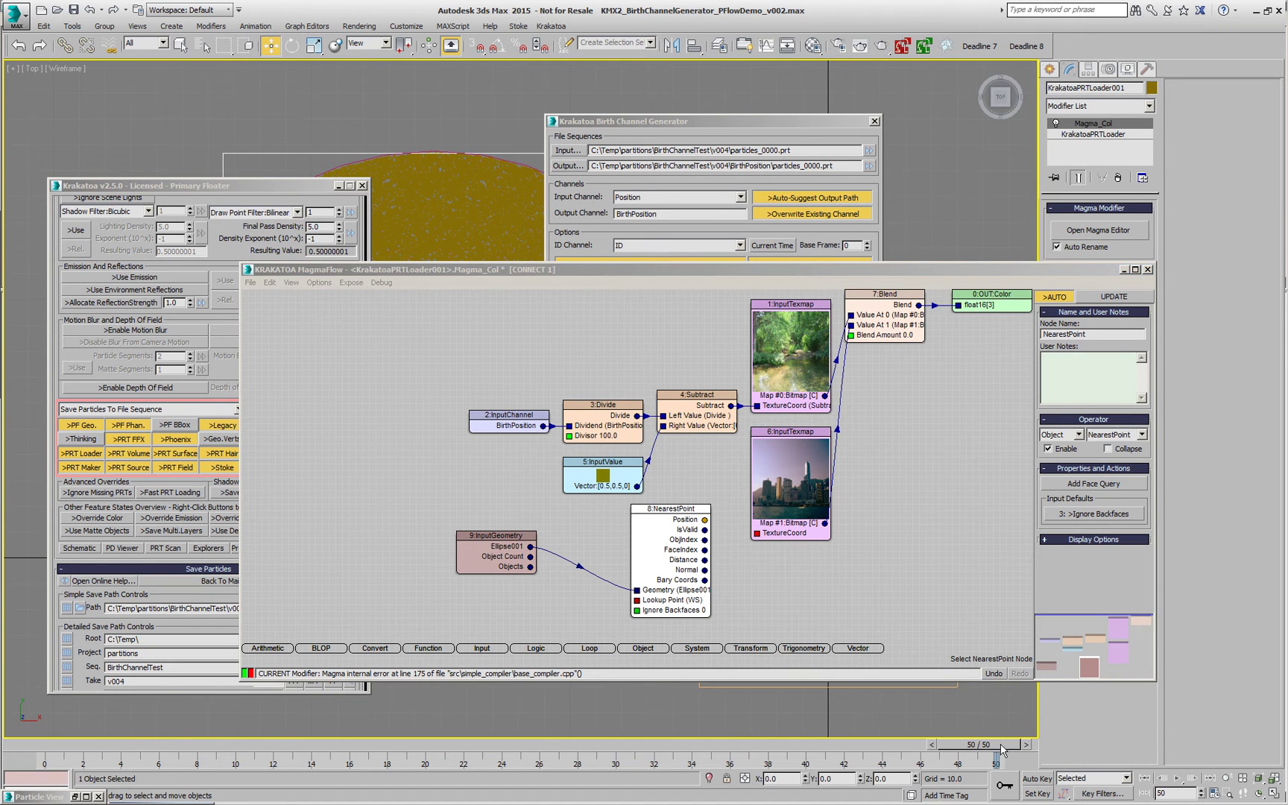
pyautogui.click(815, 244)
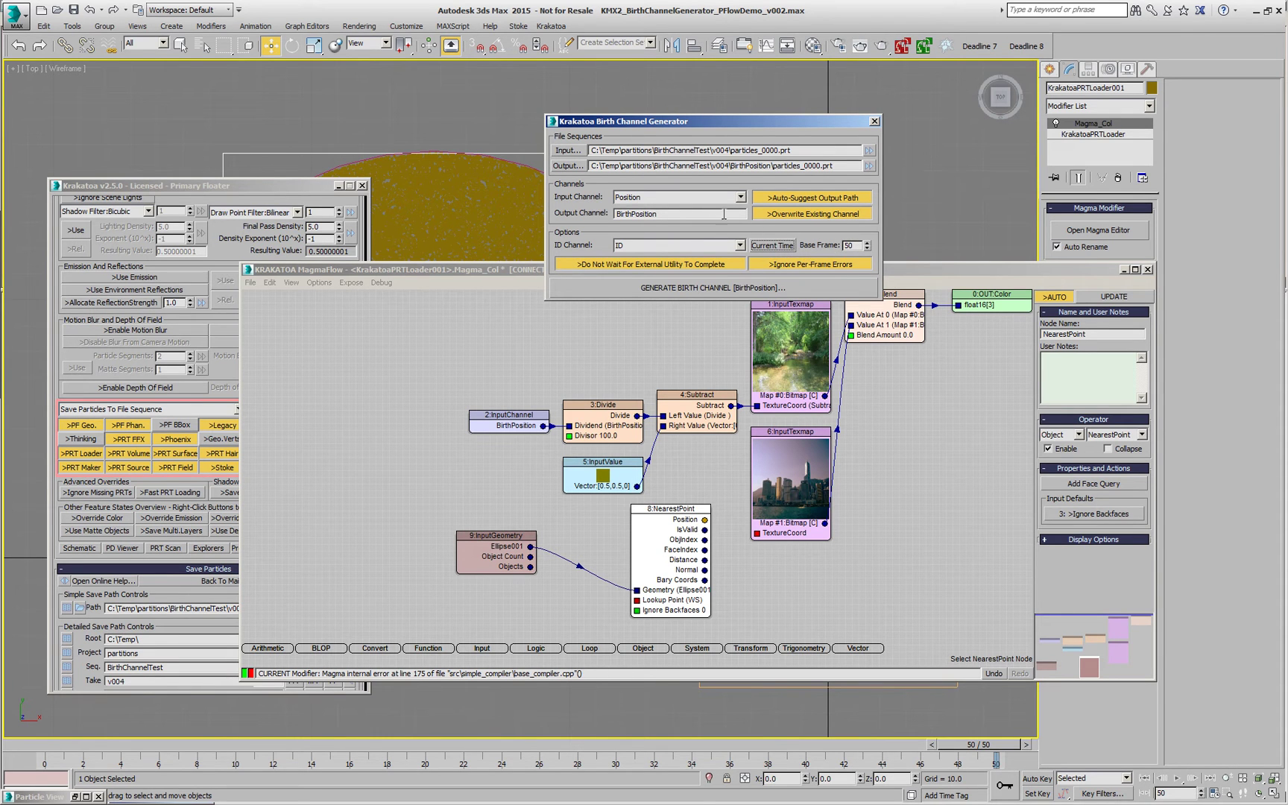
pyautogui.click(673, 214)
pyautogui.write('2')
pyautogui.press('Return')
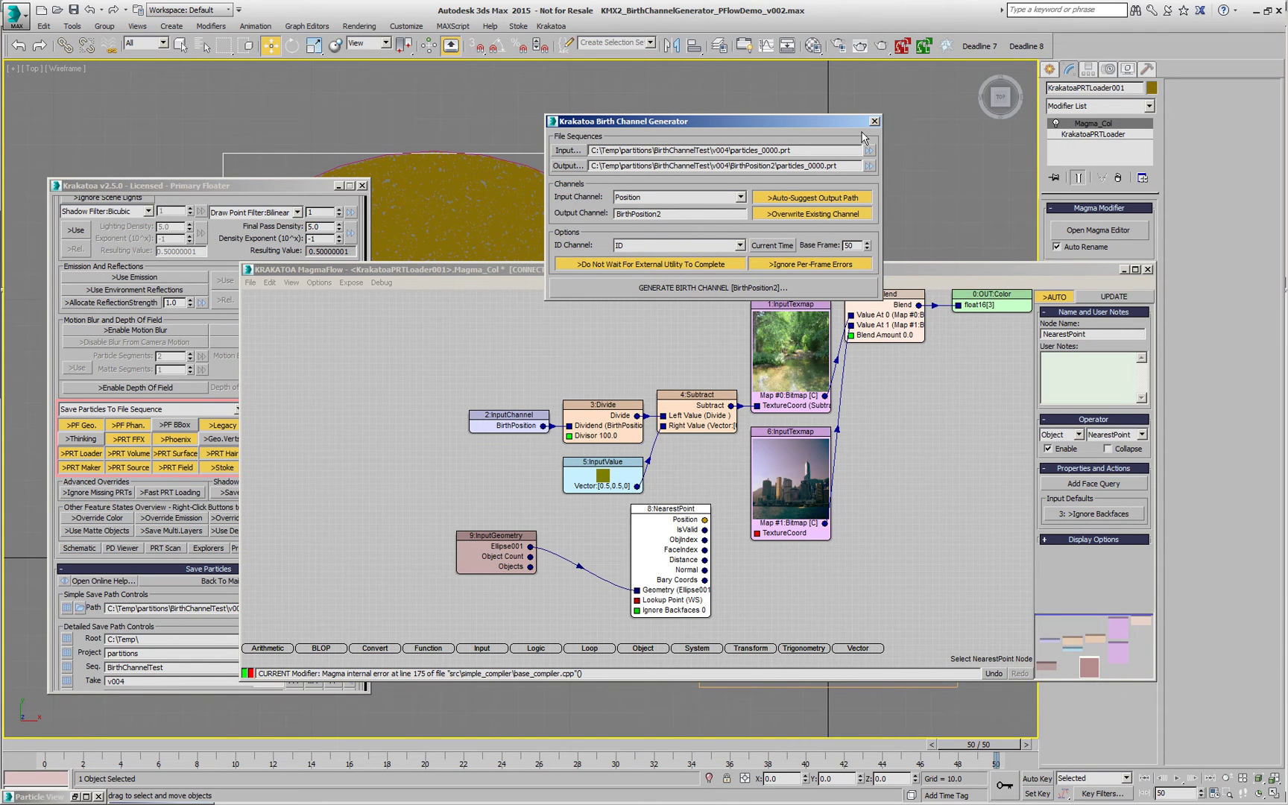
pyautogui.press('Return')
# Copy the Birth Channel Generator's output path to its input file sequence, so it reads the existing BirthPosition particles
pyautogui.moveTo(836, 165); pyautogui.dragTo(592, 166)
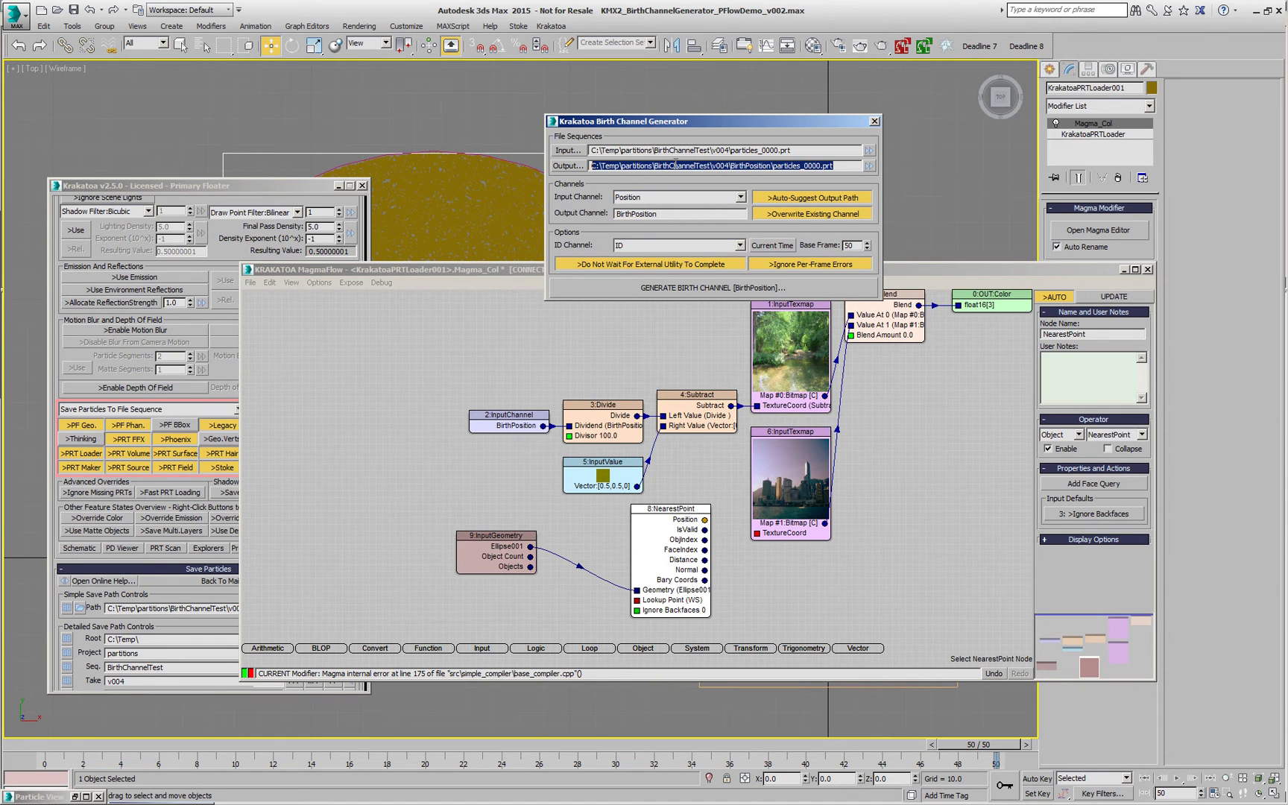
pyautogui.rightClick(866, 165)
pyautogui.click(922, 190)
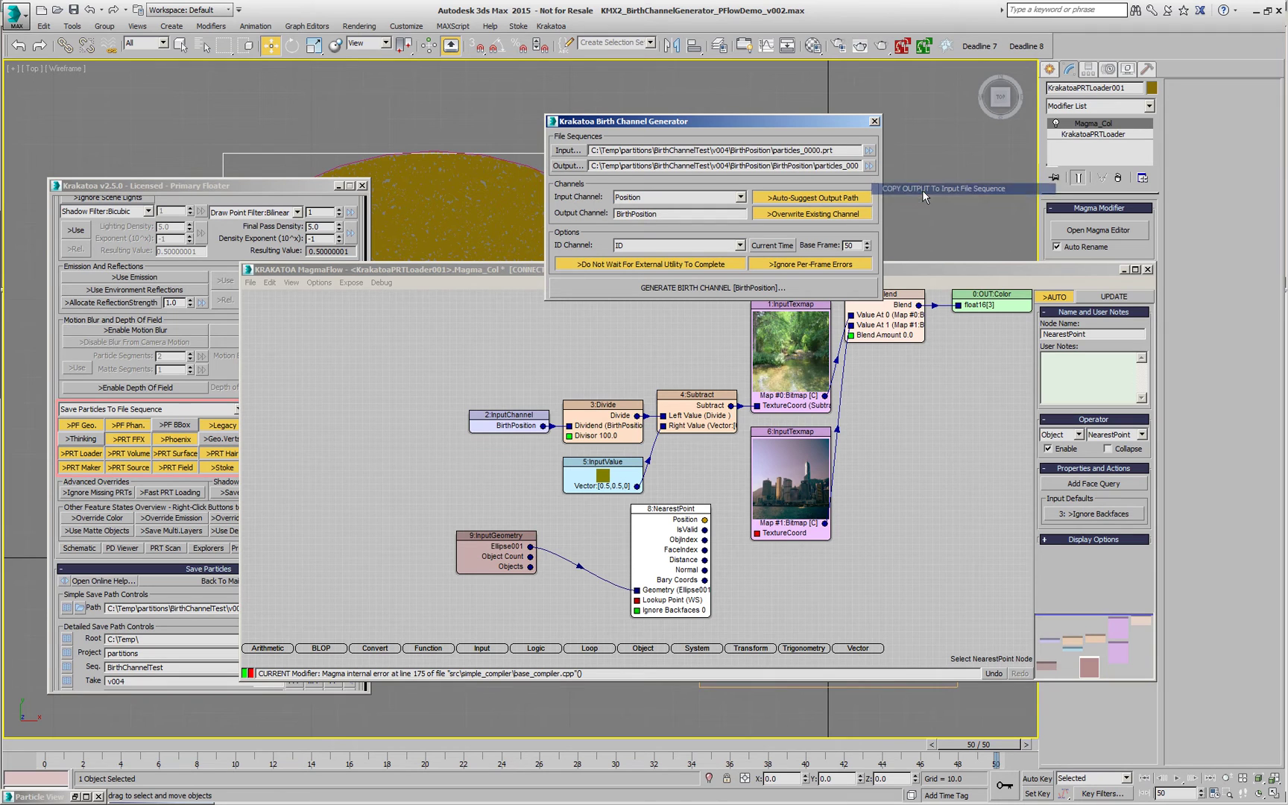
pyautogui.moveTo(838, 152); pyautogui.dragTo(576, 147)
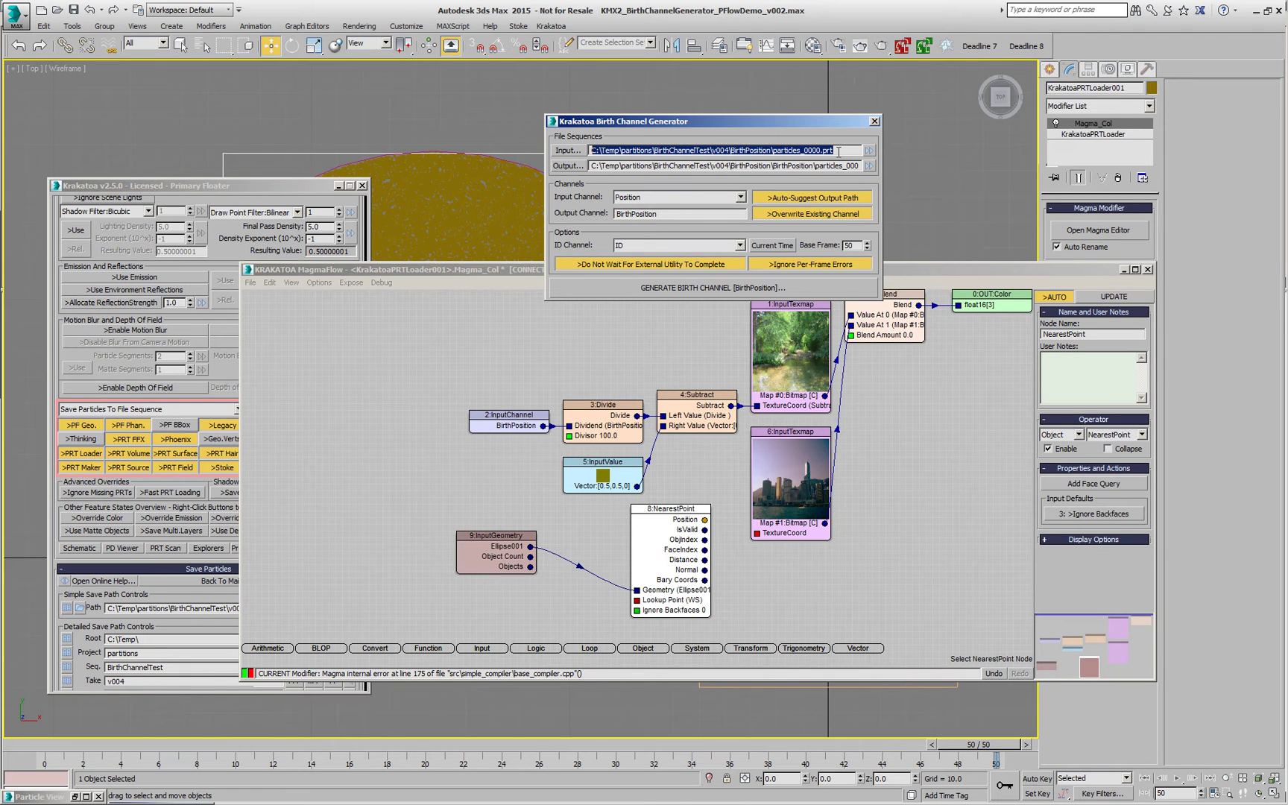
# Name the output channel BirthPosition2, generate the birth channel, and minimize the output folder window
pyautogui.click(710, 213)
pyautogui.write('2')
pyautogui.press('Return')
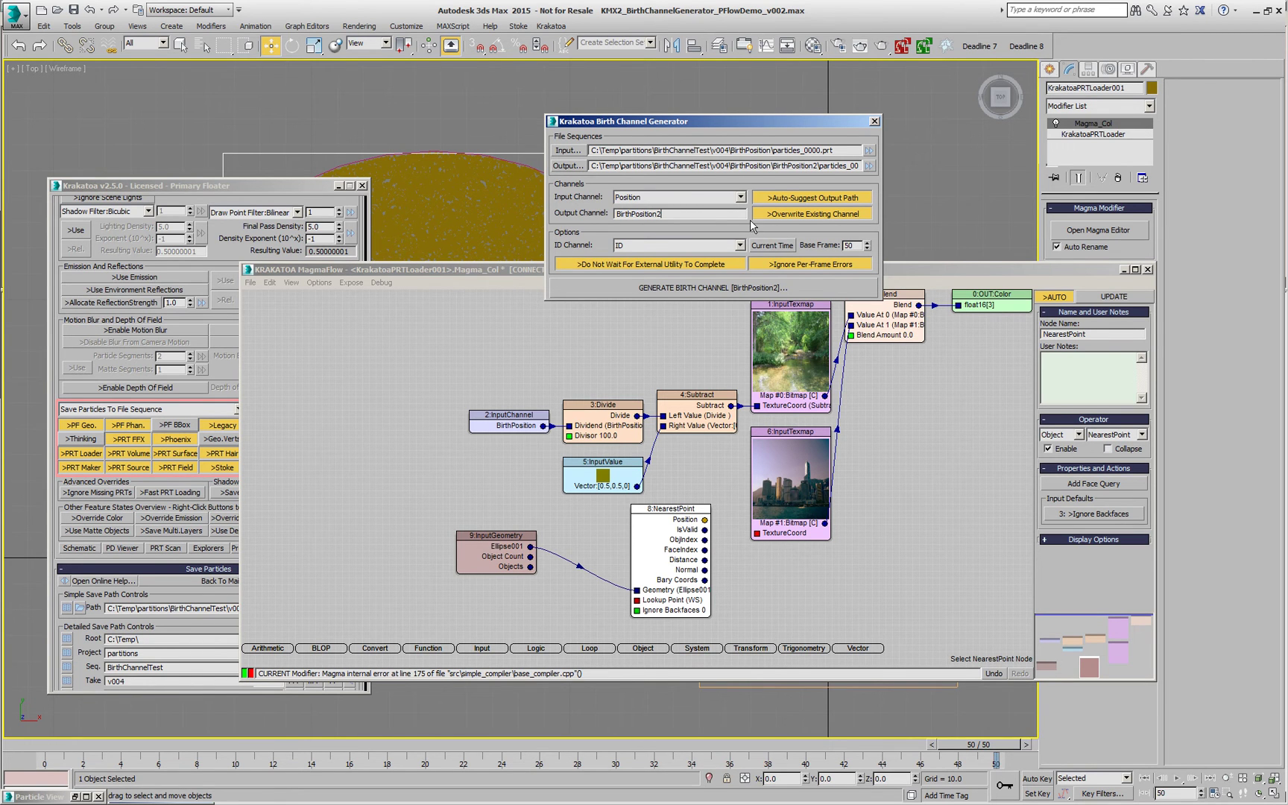
pyautogui.click(771, 287)
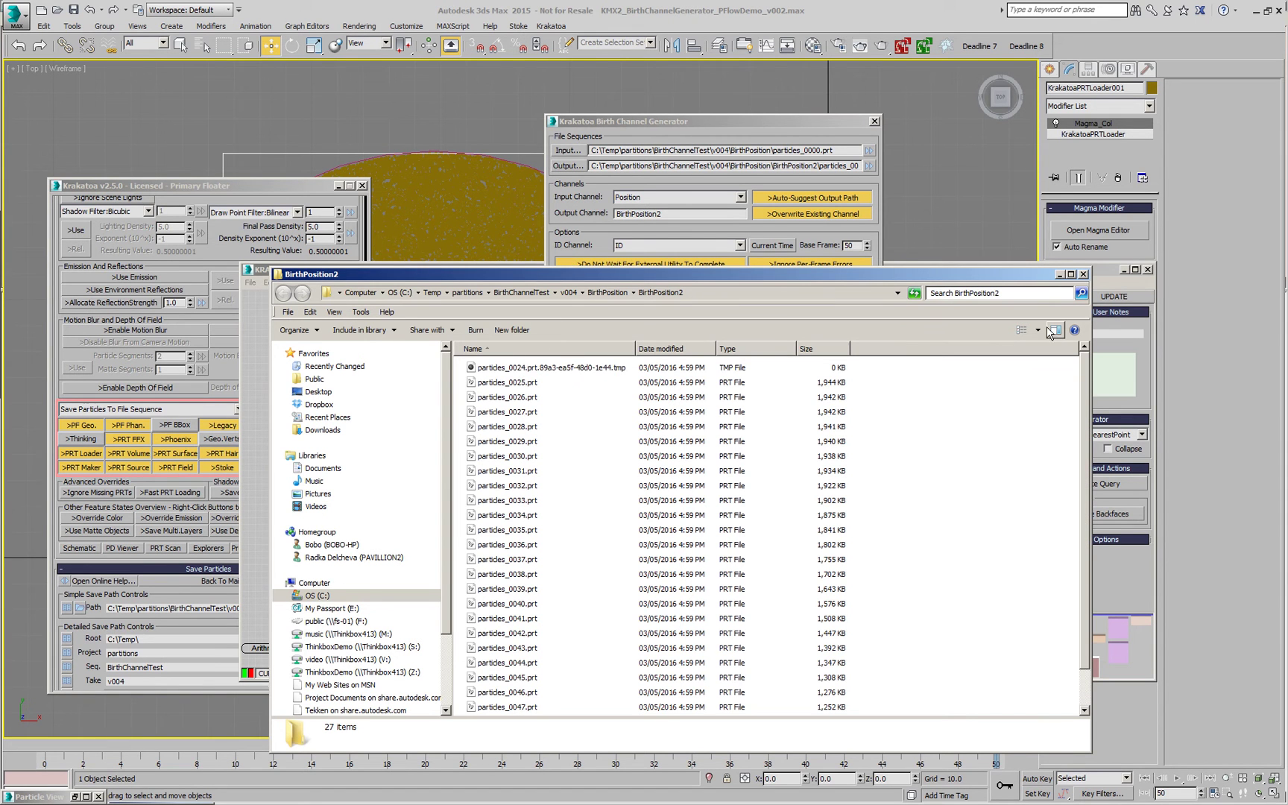
pyautogui.click(1057, 274)
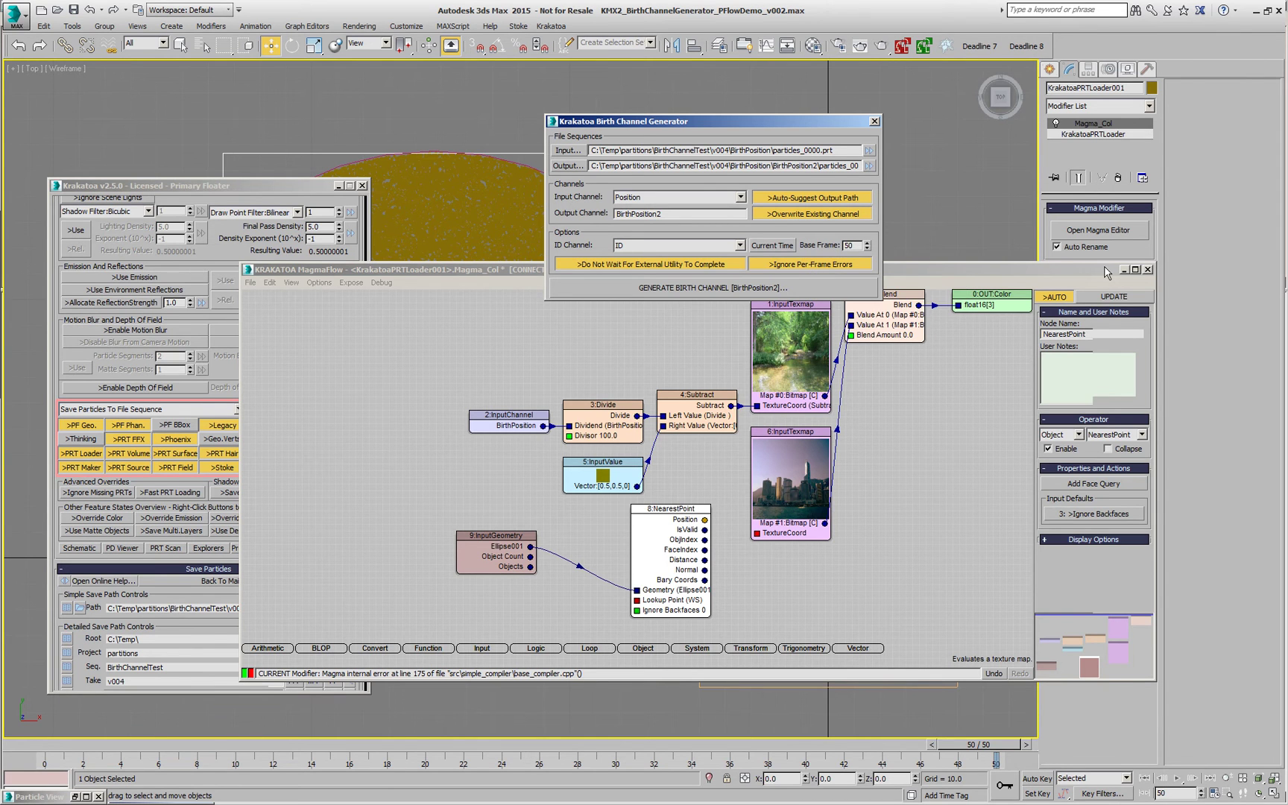
# Replace the PRT Loader's particle sequence with the newly generated particles from the BirthPosition2 folder
pyautogui.click(1089, 136)
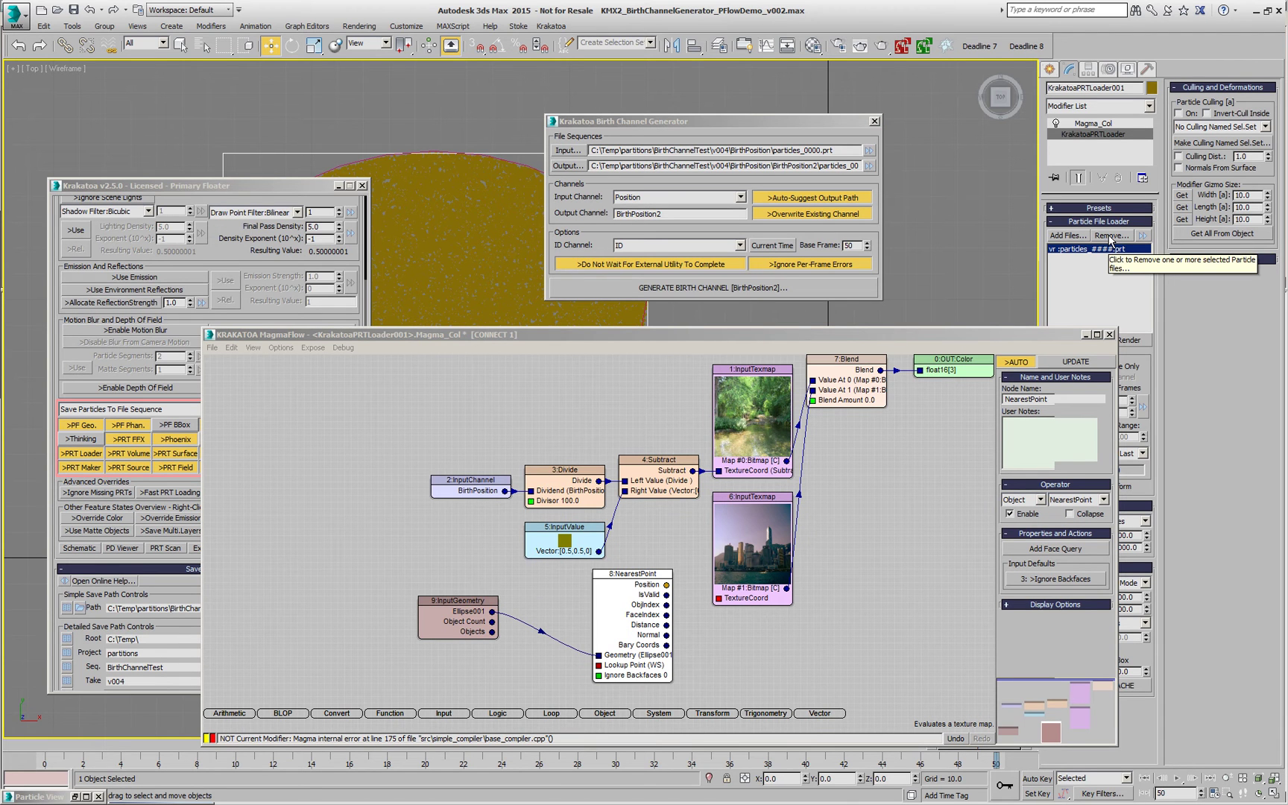
pyautogui.click(1068, 235)
pyautogui.click(123, 79)
pyautogui.doubleClick(124, 79)
pyautogui.doubleClick(129, 81)
pyautogui.click(1118, 250)
pyautogui.click(1110, 235)
pyautogui.click(681, 452)
# Duplicate the BirthPosition InputChannel node and connect the copy to the NearestPoint node's Lookup Point
pyautogui.click(635, 673)
pyautogui.click(635, 672)
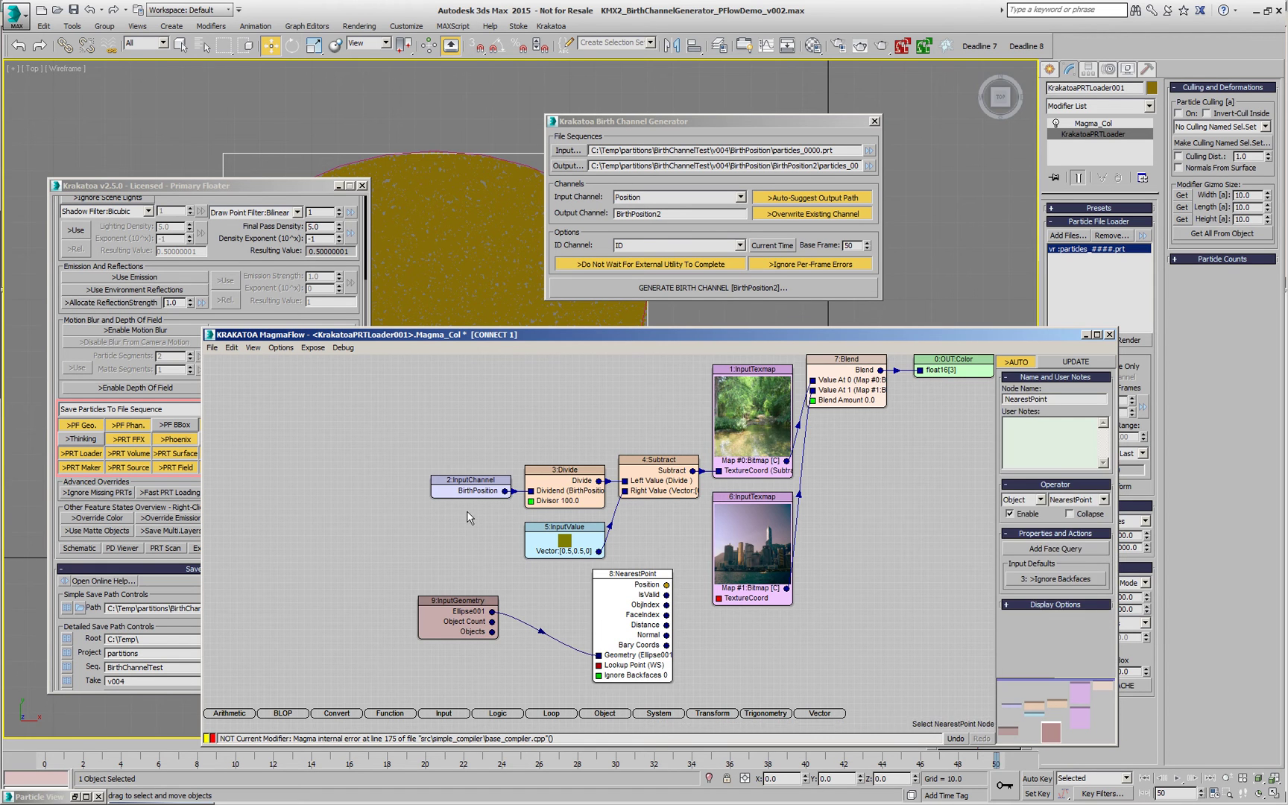
pyautogui.click(462, 486)
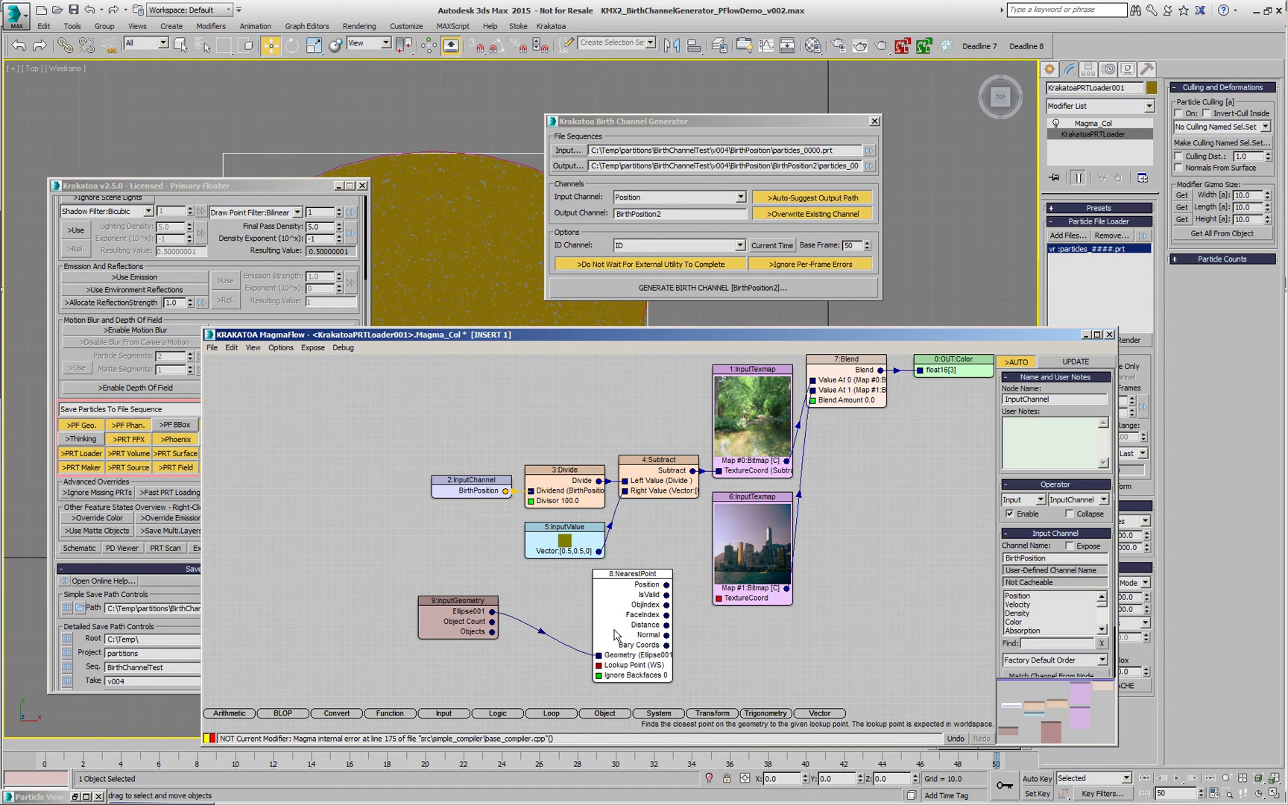
pyautogui.hotkey('ctrl', 'v')
pyautogui.moveTo(655, 623); pyautogui.dragTo(650, 666)
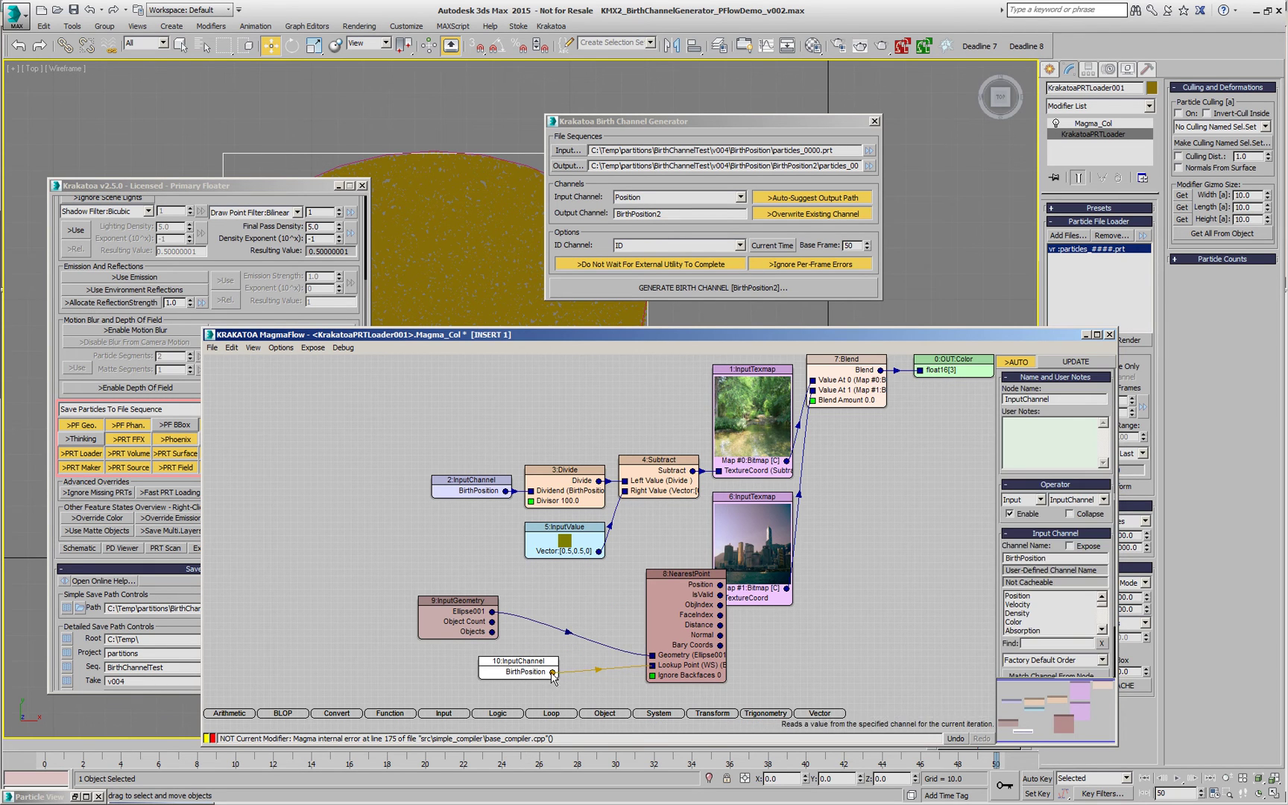
# Set the copied InputChannel node's channel name to BirthPosition2 and move the NearestPoint node clear of the Hong Kong texture
pyautogui.click(554, 683)
pyautogui.click(524, 673)
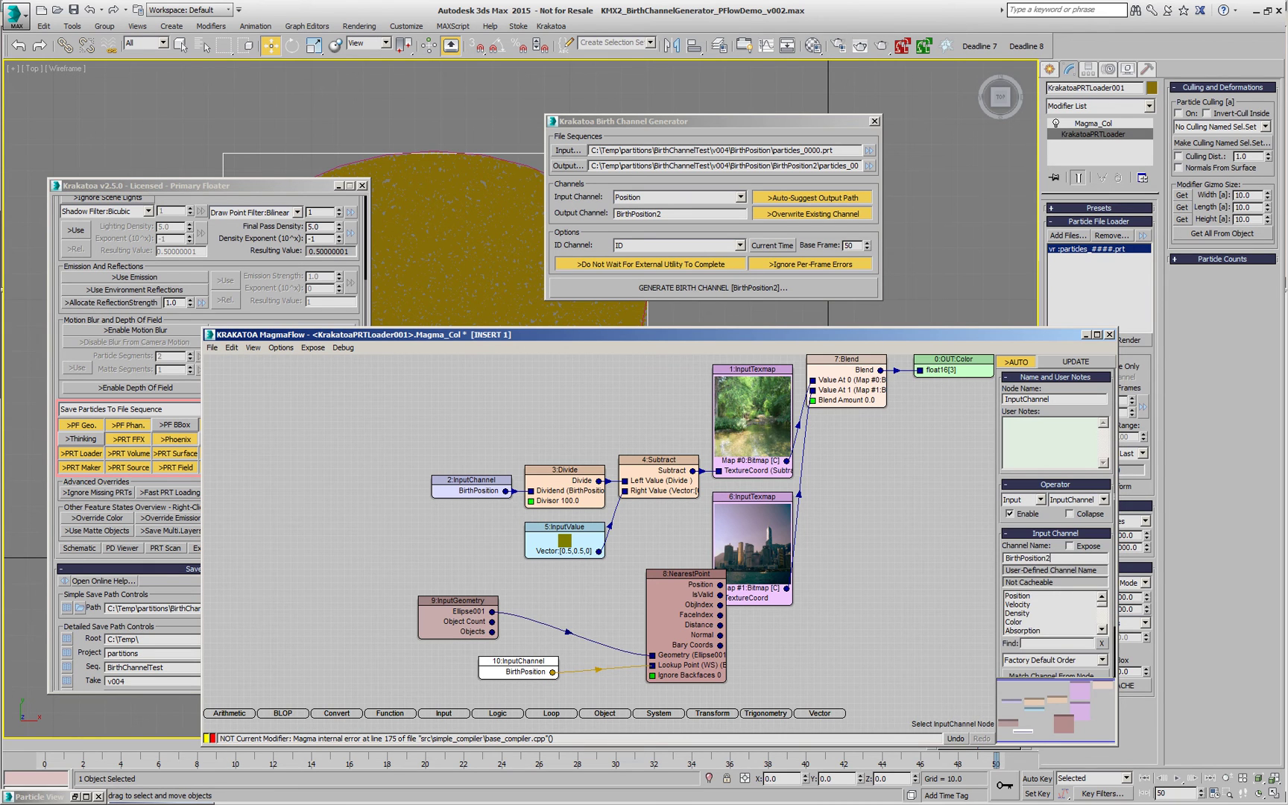
pyautogui.press('Return')
pyautogui.moveTo(665, 628); pyautogui.dragTo(619, 628)
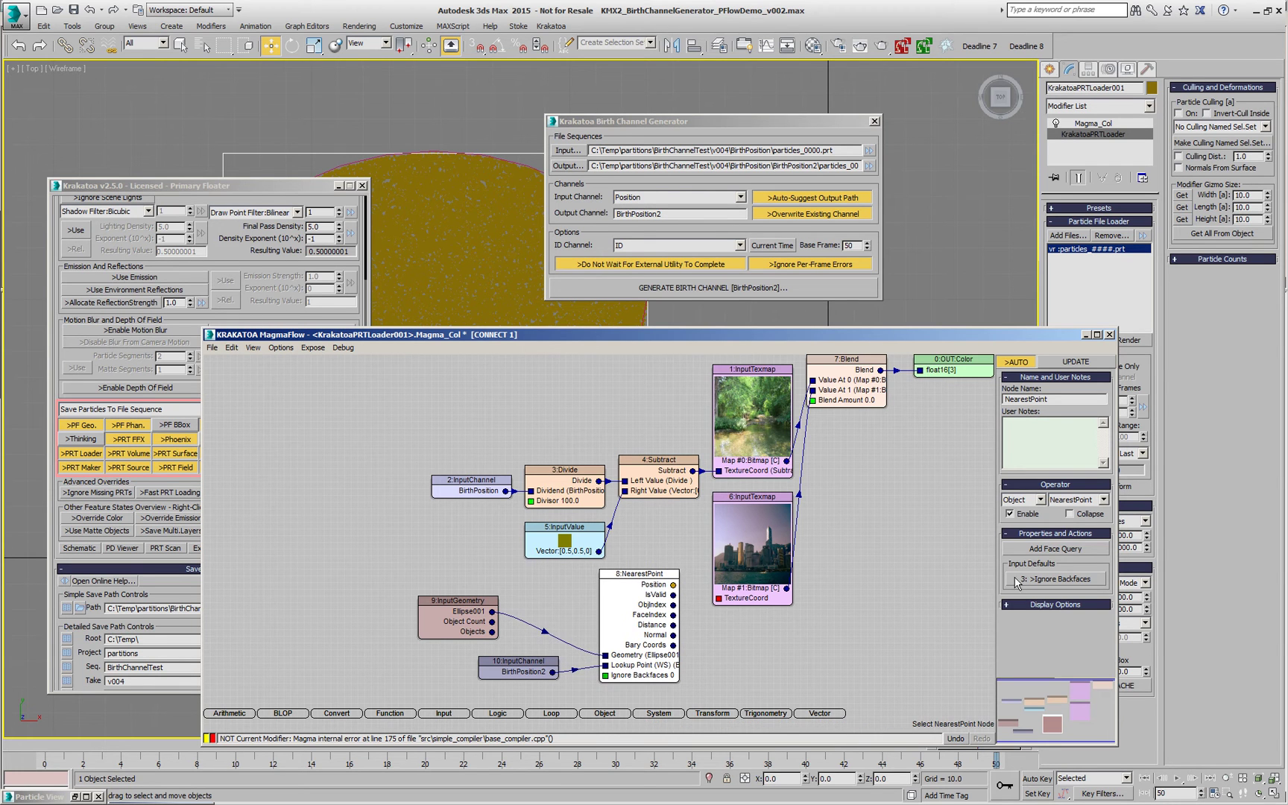
# Add a FaceQuery to the NearestPoint node, expose only TextureCoord, and connect it to the Hong Kong texture's TextureCoord input
pyautogui.click(1065, 550)
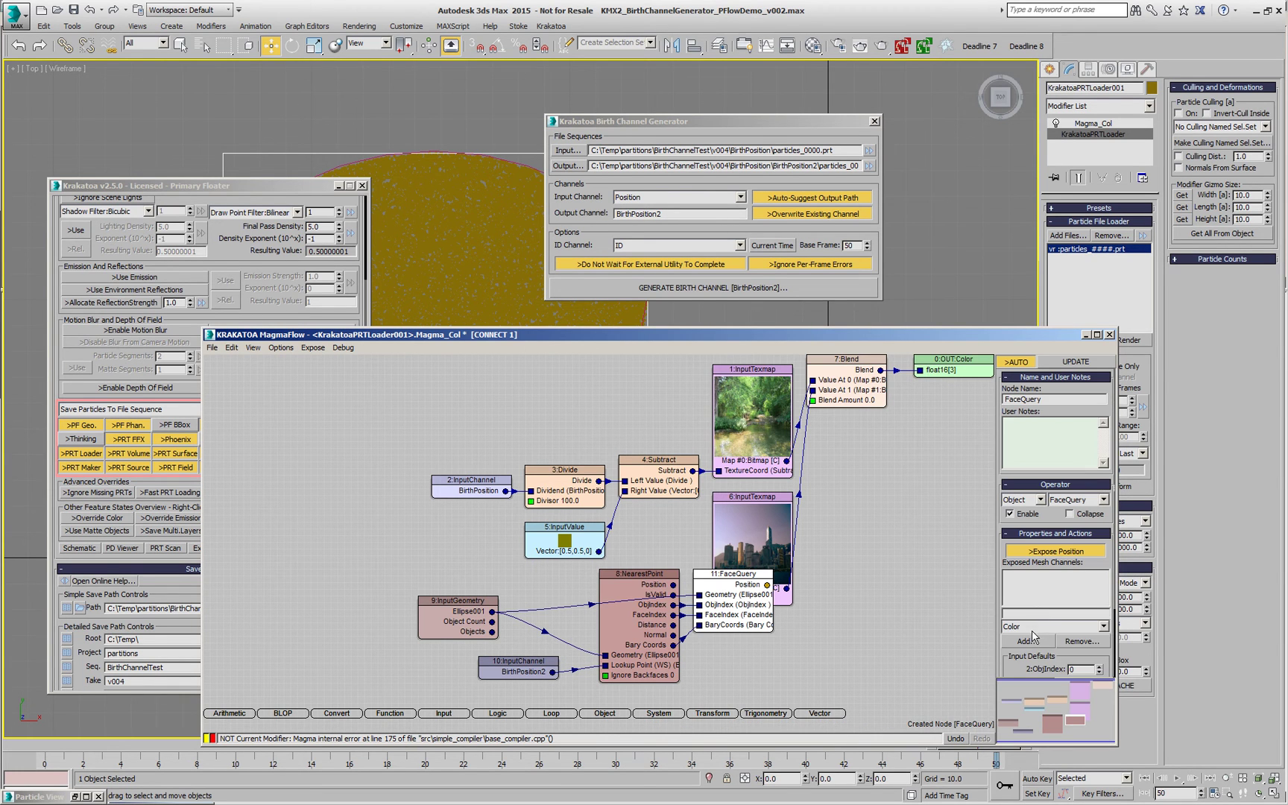
pyautogui.click(1047, 626)
pyautogui.moveTo(1108, 648); pyautogui.dragTo(1107, 711)
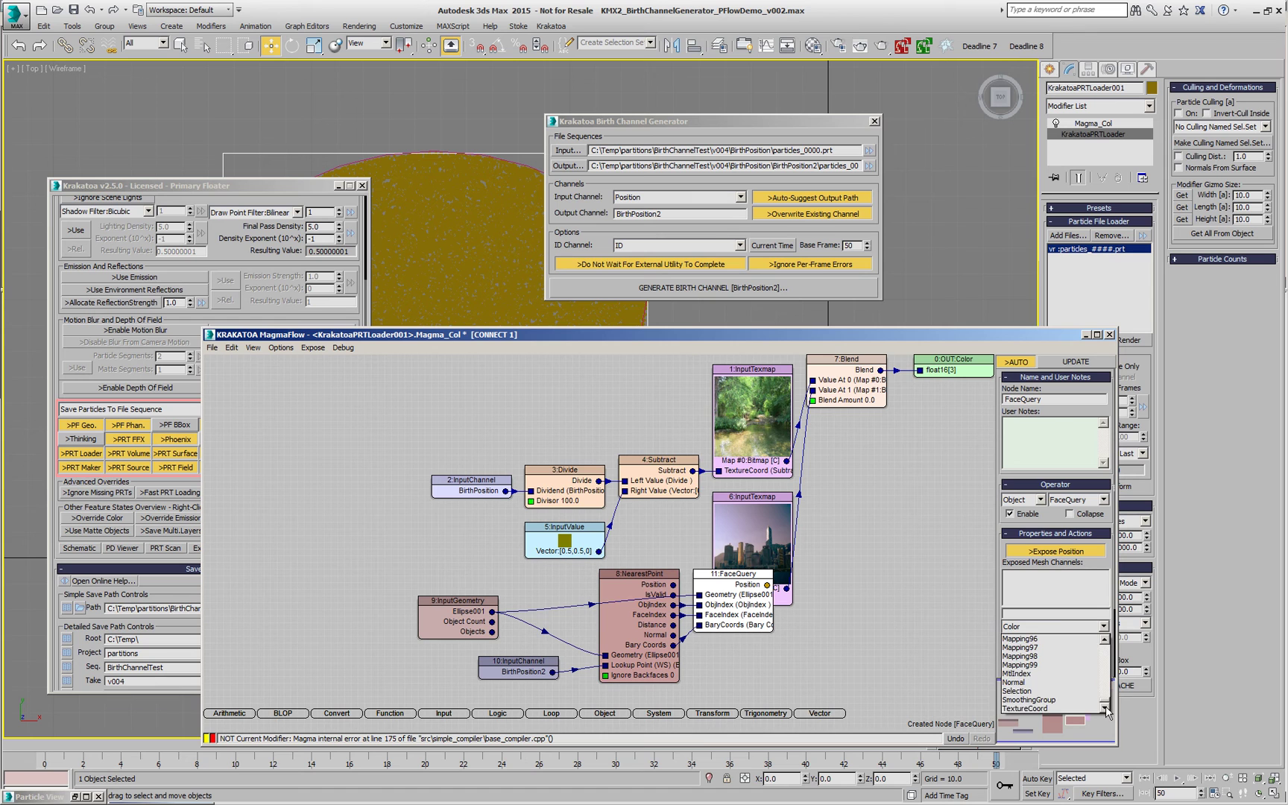
pyautogui.click(1057, 708)
pyautogui.click(1043, 644)
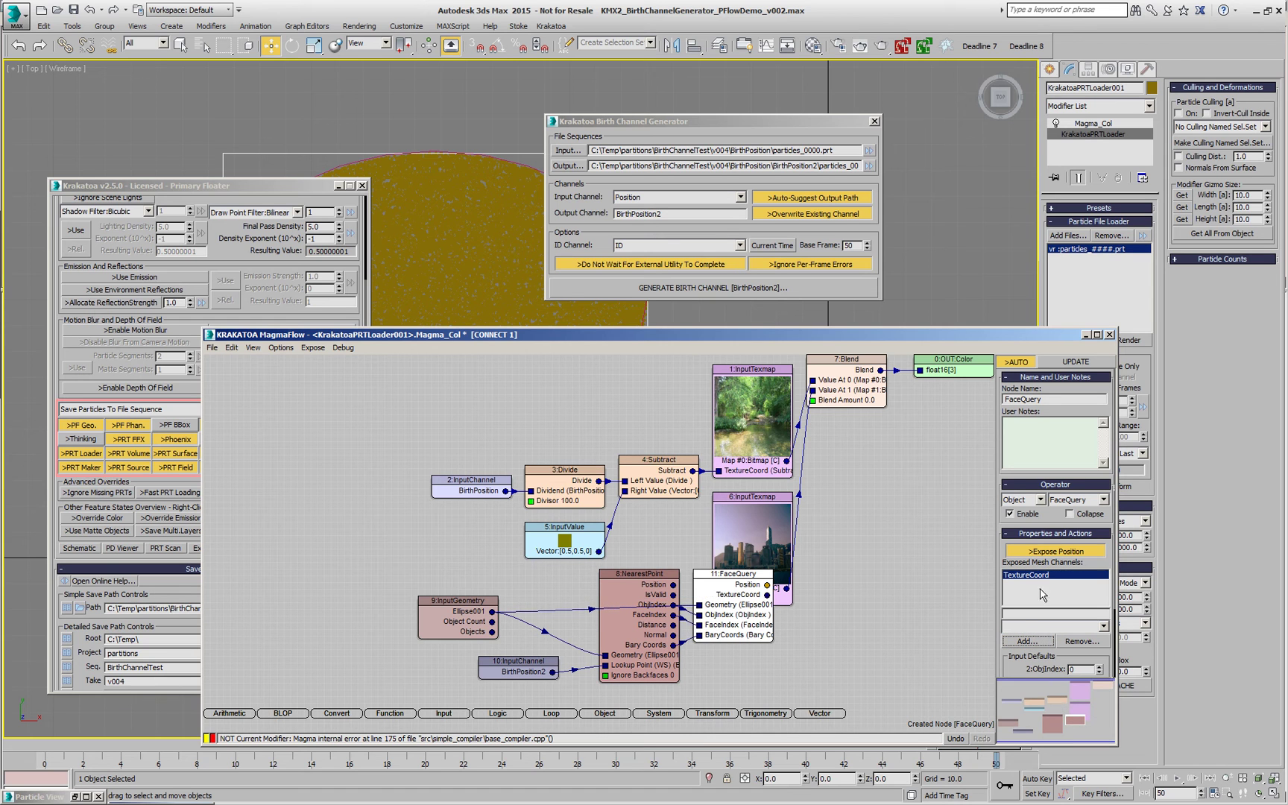
pyautogui.moveTo(719, 615)
pyautogui.mouseDown()
pyautogui.moveTo(712, 674)
pyautogui.moveTo(718, 599)
pyautogui.mouseUp()
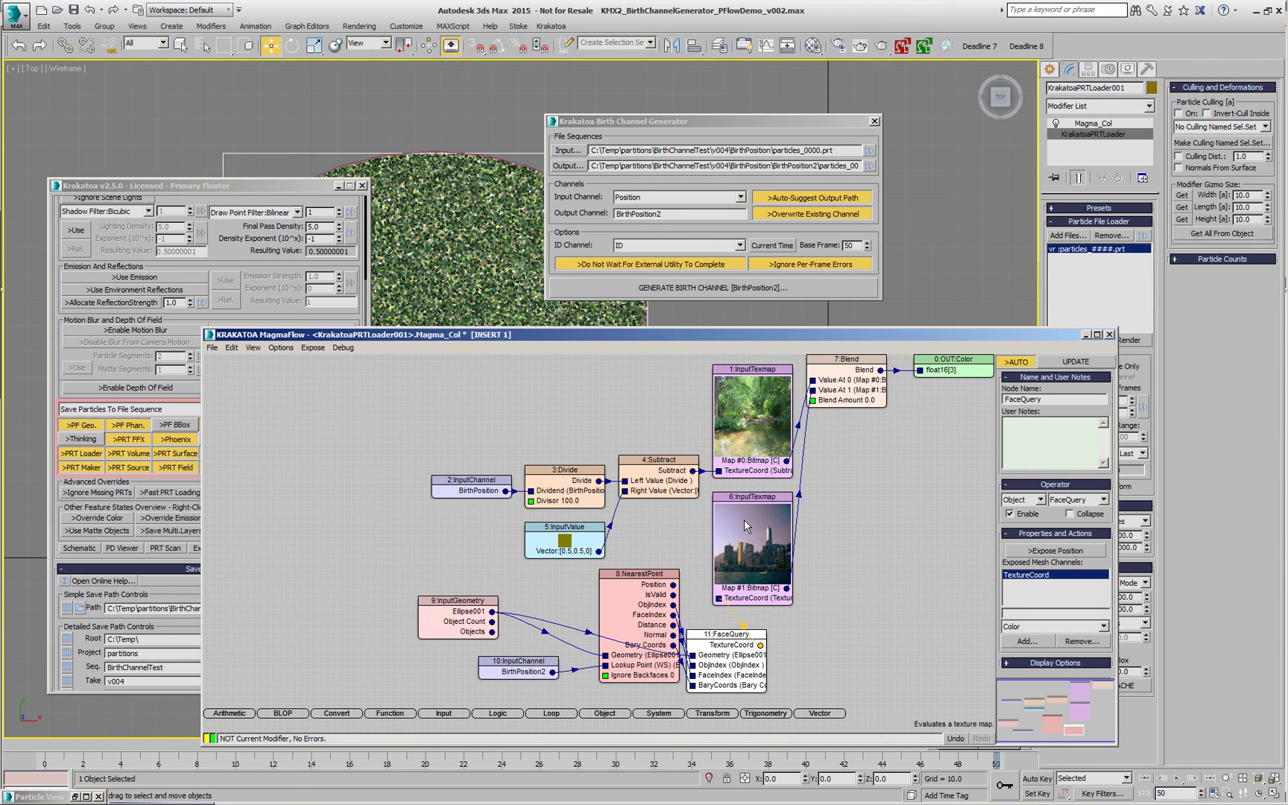
# Set the Blend node's Blend Amount to 1.0 and move the Magma editor aside
pyautogui.click(828, 402)
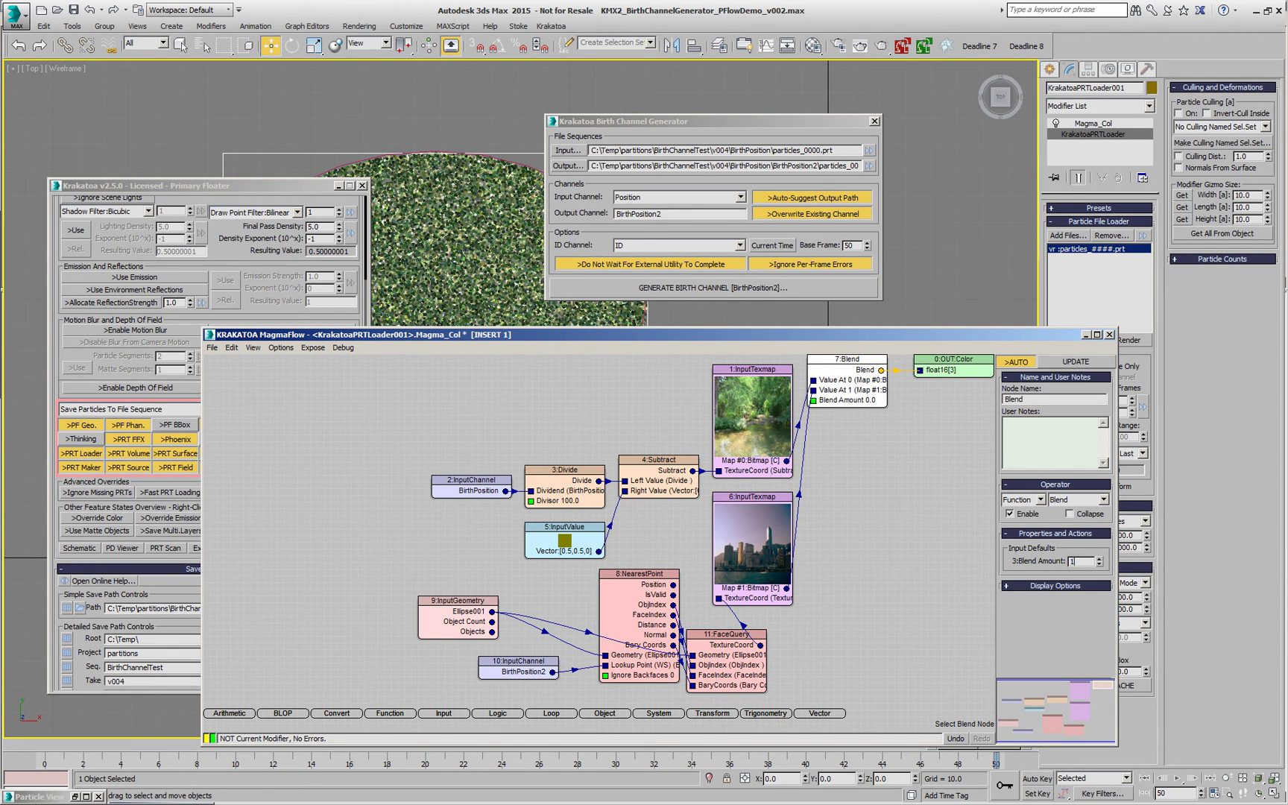
pyautogui.press('Return')
pyautogui.moveTo(1067, 339); pyautogui.dragTo(999, 335)
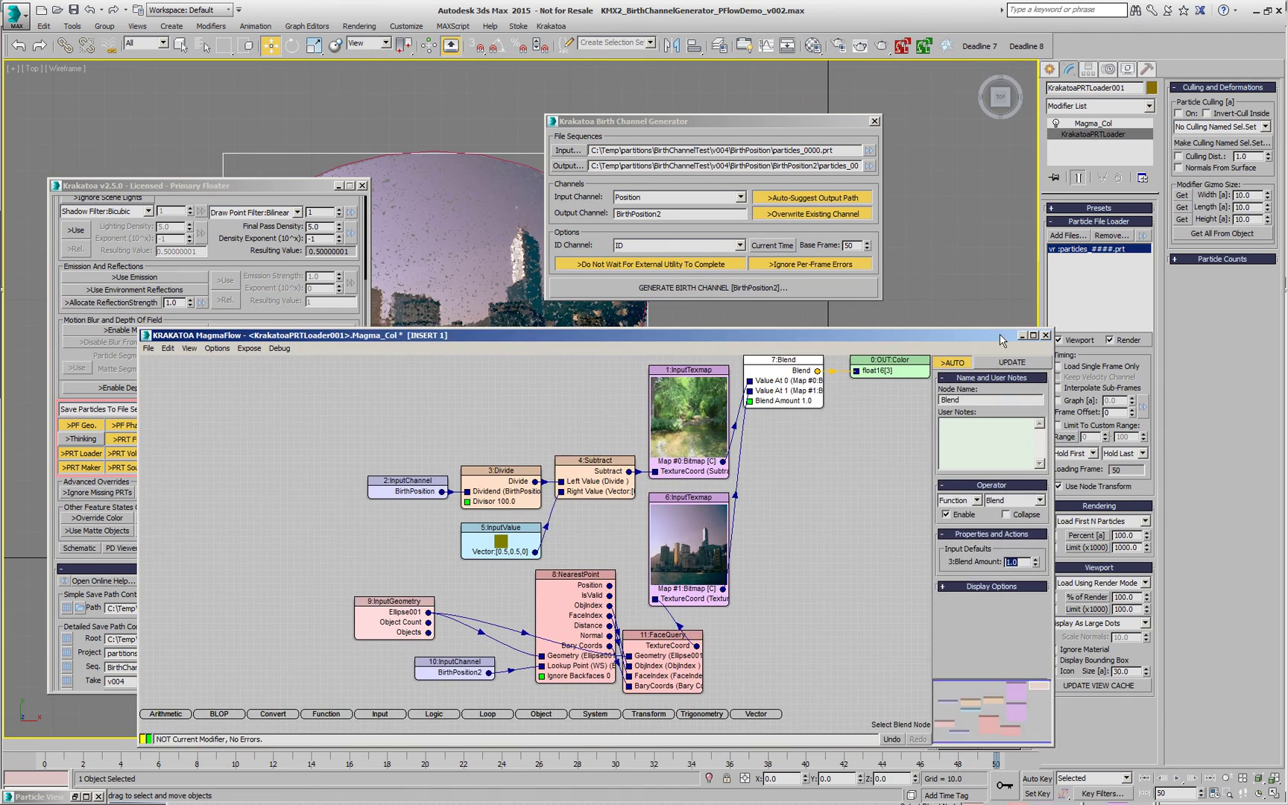
# Minimize the Magma editor, scrub the animation back to frame 0 to examine the Hong Kong texturing, and restore the editor
pyautogui.click(1026, 335)
pyautogui.click(21, 745)
pyautogui.moveTo(21, 748)
pyautogui.mouseDown()
pyautogui.moveTo(9, 751)
pyautogui.moveTo(999, 748)
pyautogui.moveTo(44, 749)
pyautogui.mouseUp()
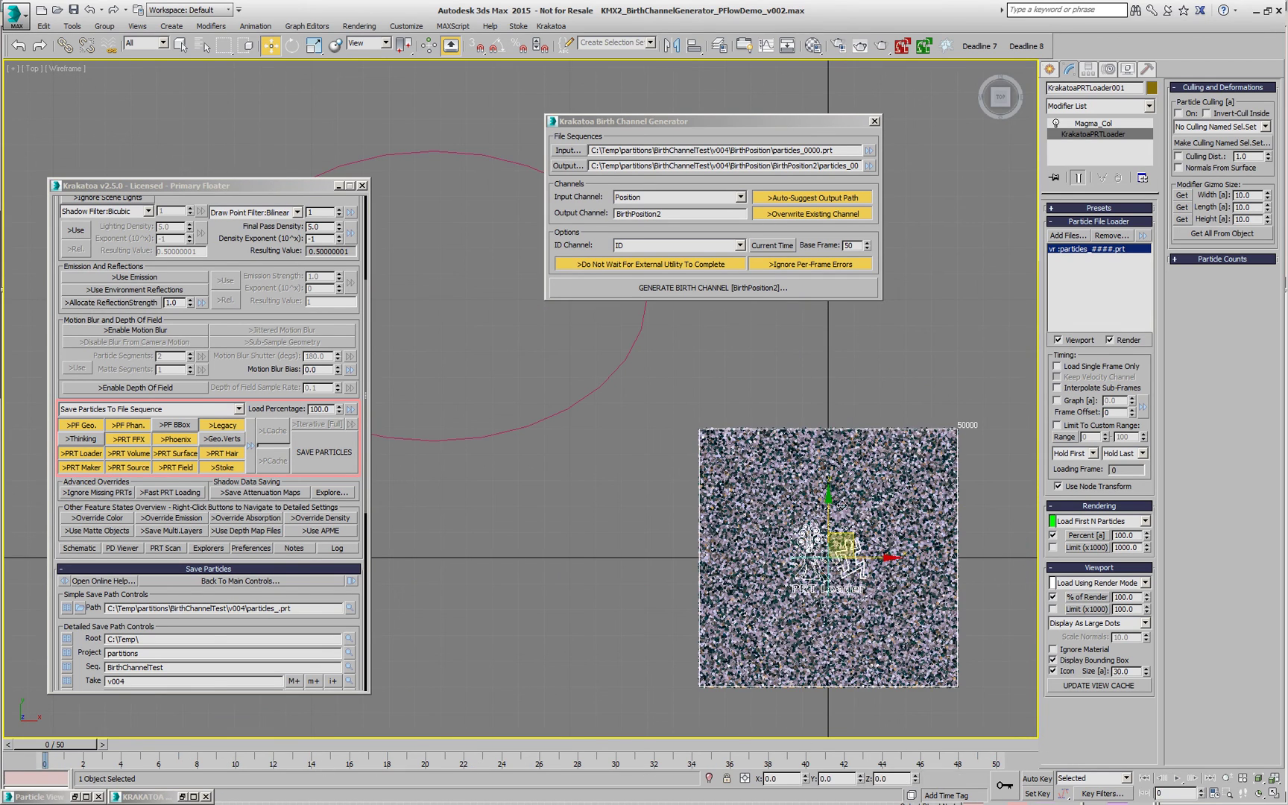
pyautogui.doubleClick(135, 797)
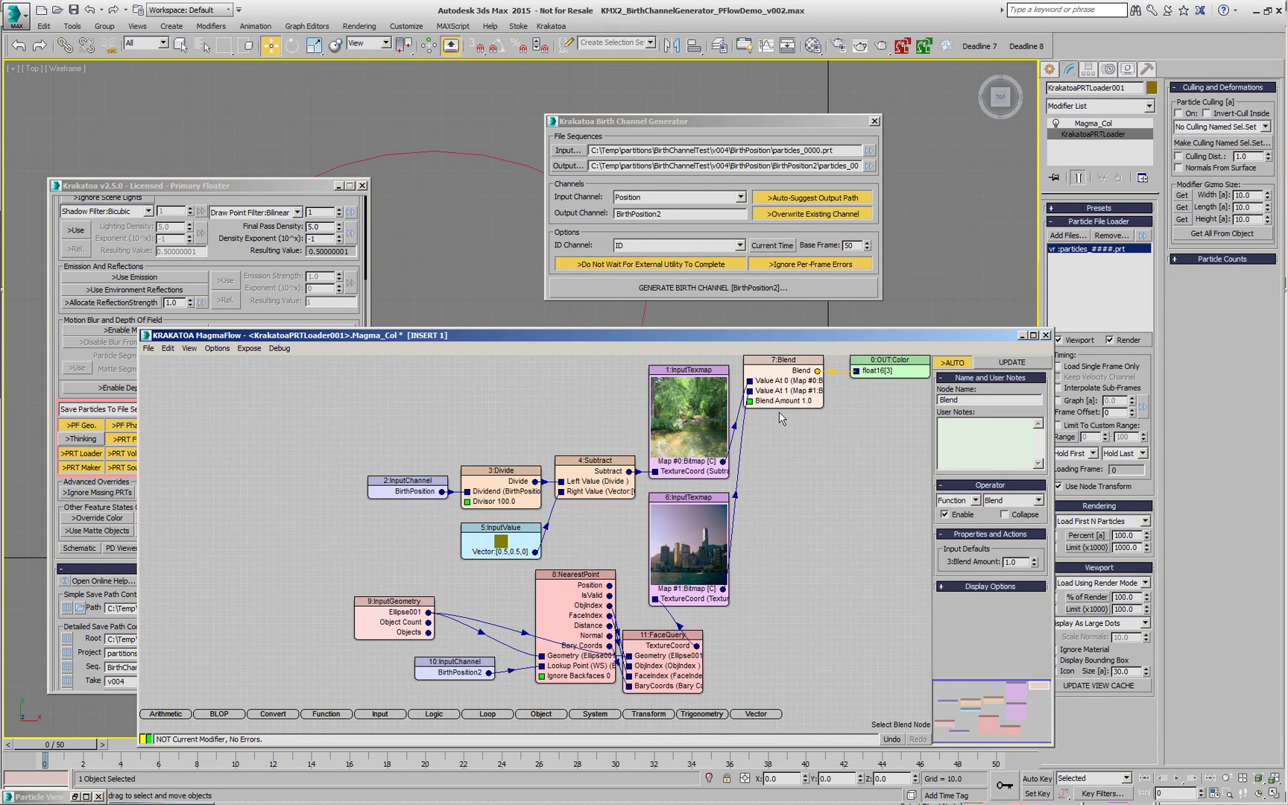
# Add an Age InputChannel node feeding the Blend Amount and automatically rearrange the node flow
pyautogui.press('a')
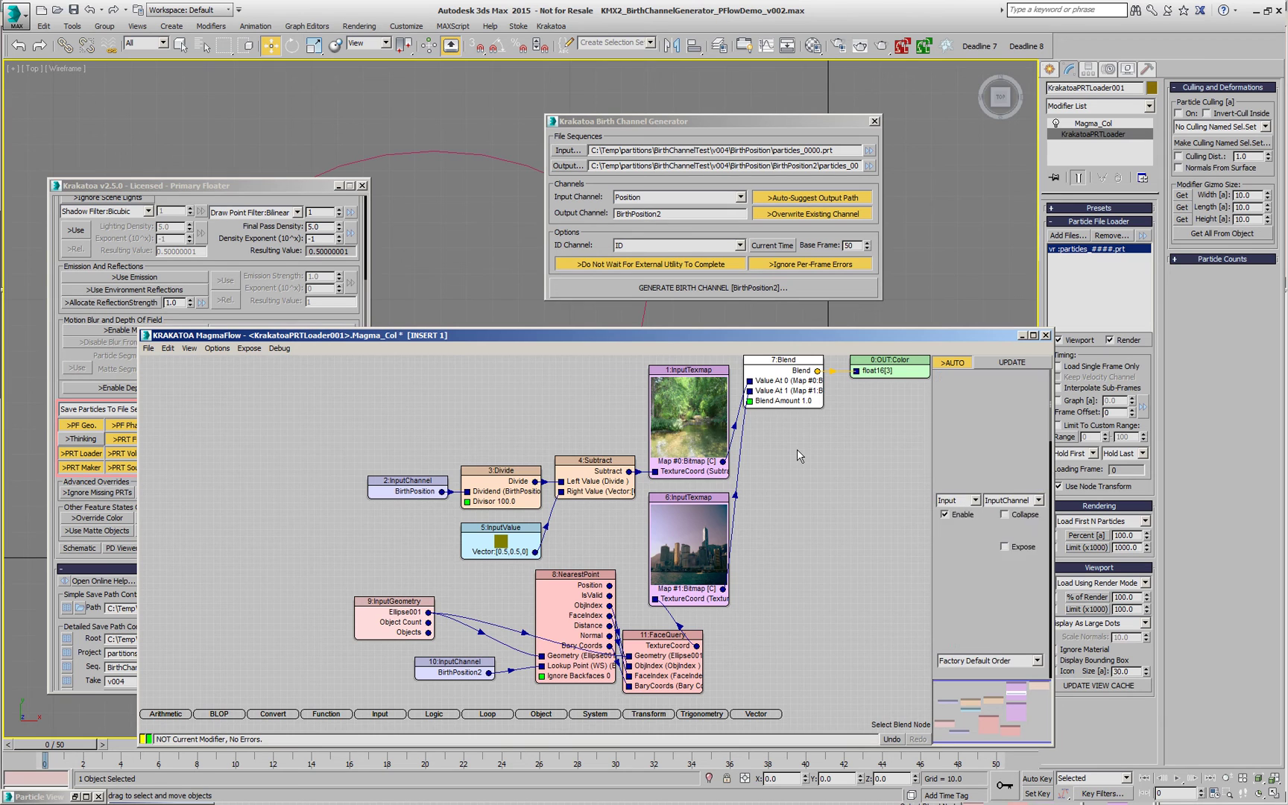
pyautogui.click(793, 480)
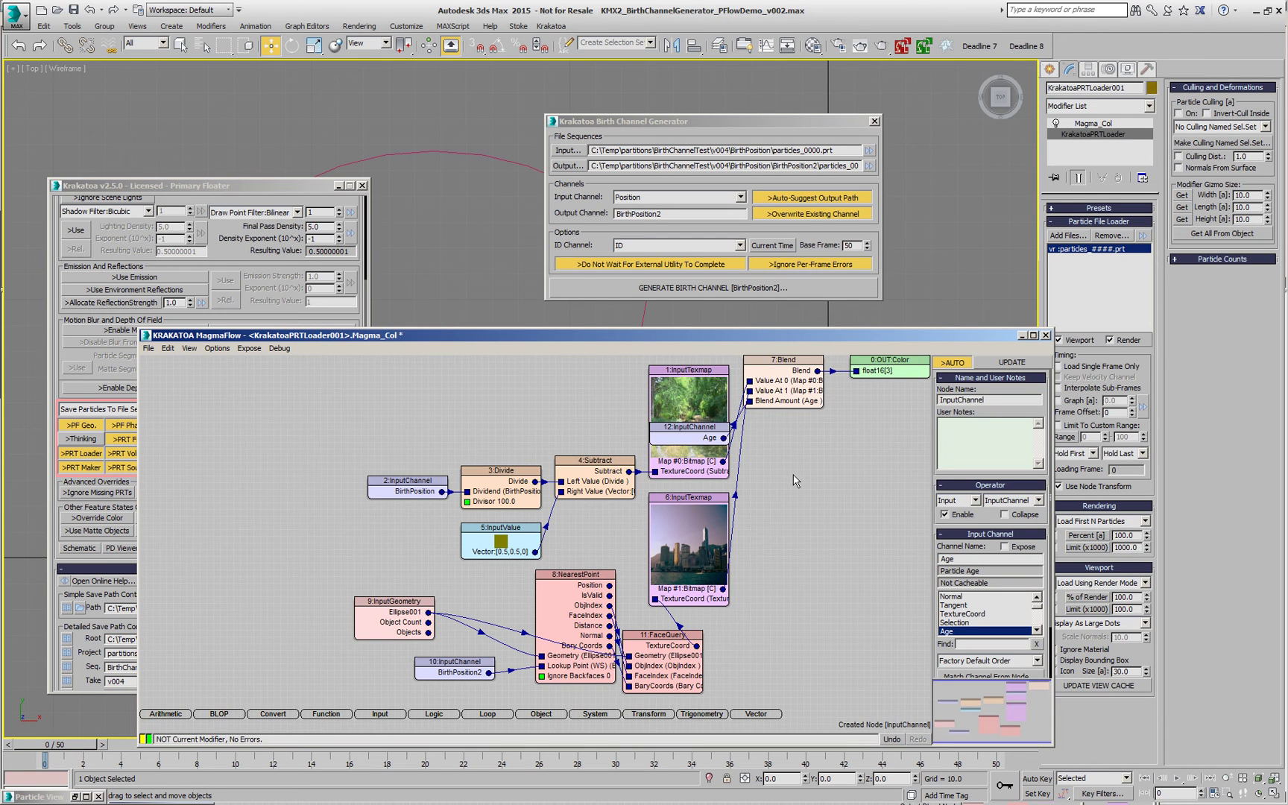
pyautogui.hotkey('ctrl', 'r')
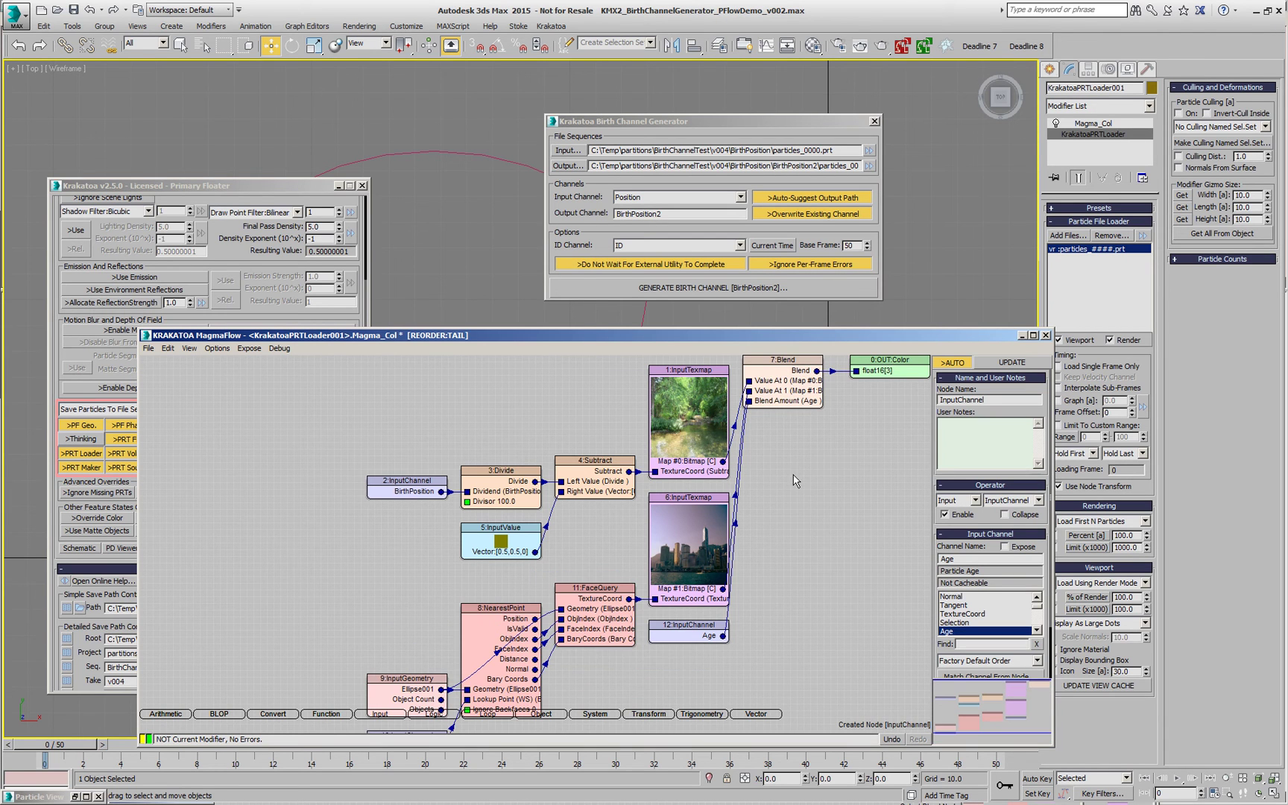
# Insert a Clamp node with a range of 0.0 to 1.0 between the Age channel and the Blend Amount
pyautogui.click(712, 635)
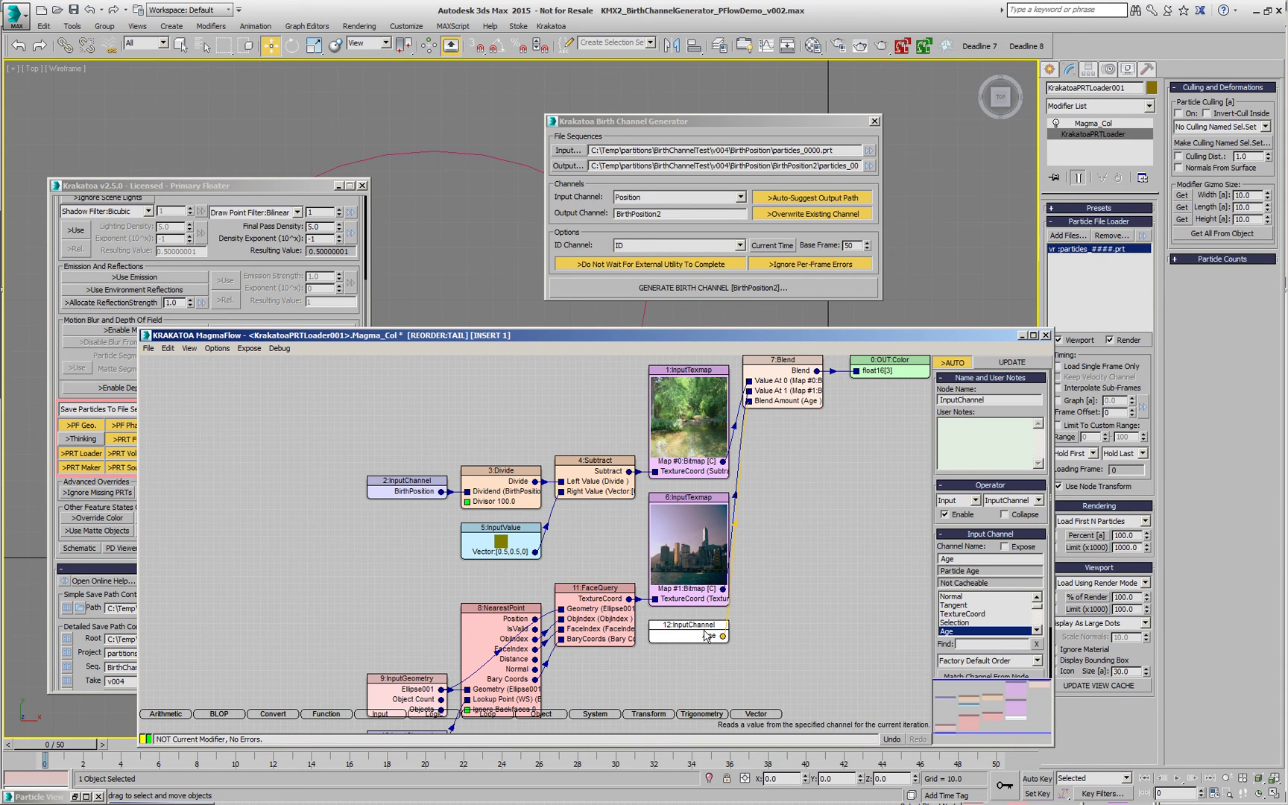
pyautogui.rightClick(706, 634)
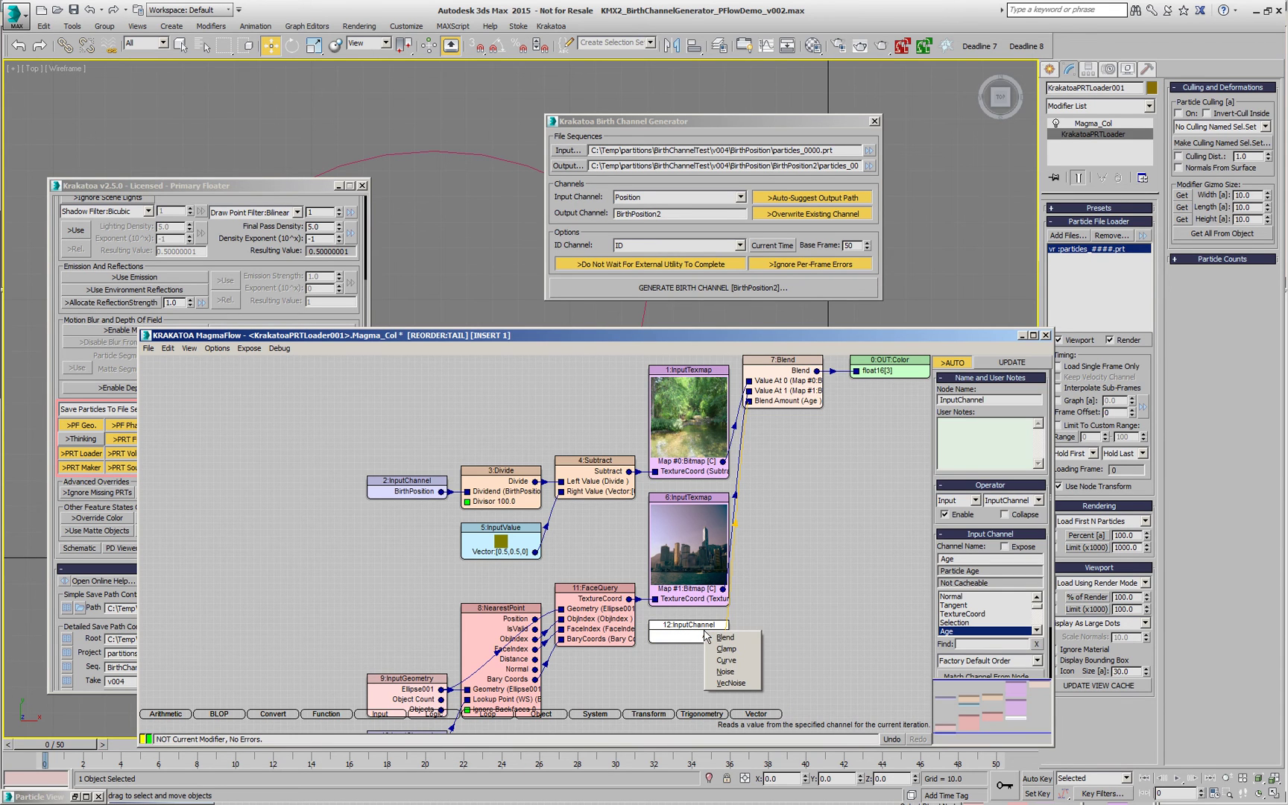
pyautogui.press('c')
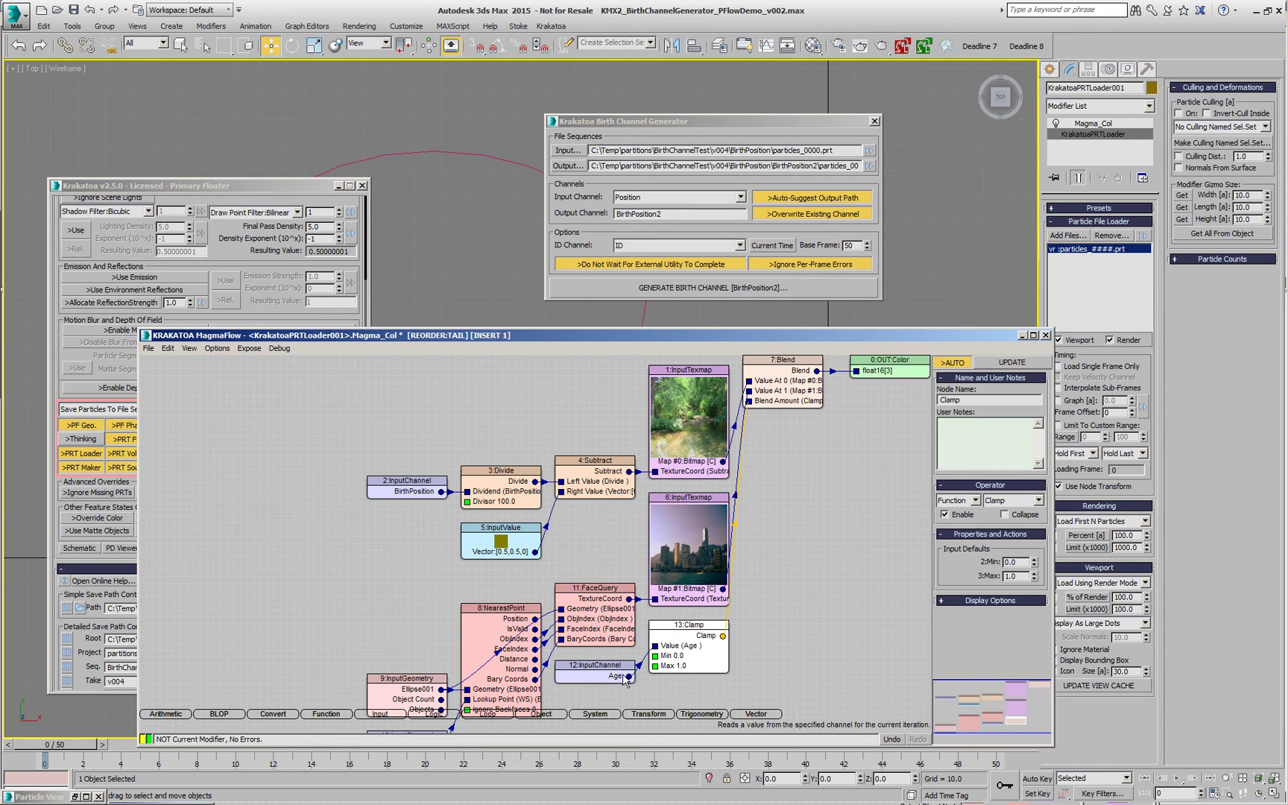
# Insert a Divide node between the Age channel and the Clamp node and edit its divisor
pyautogui.click(607, 675)
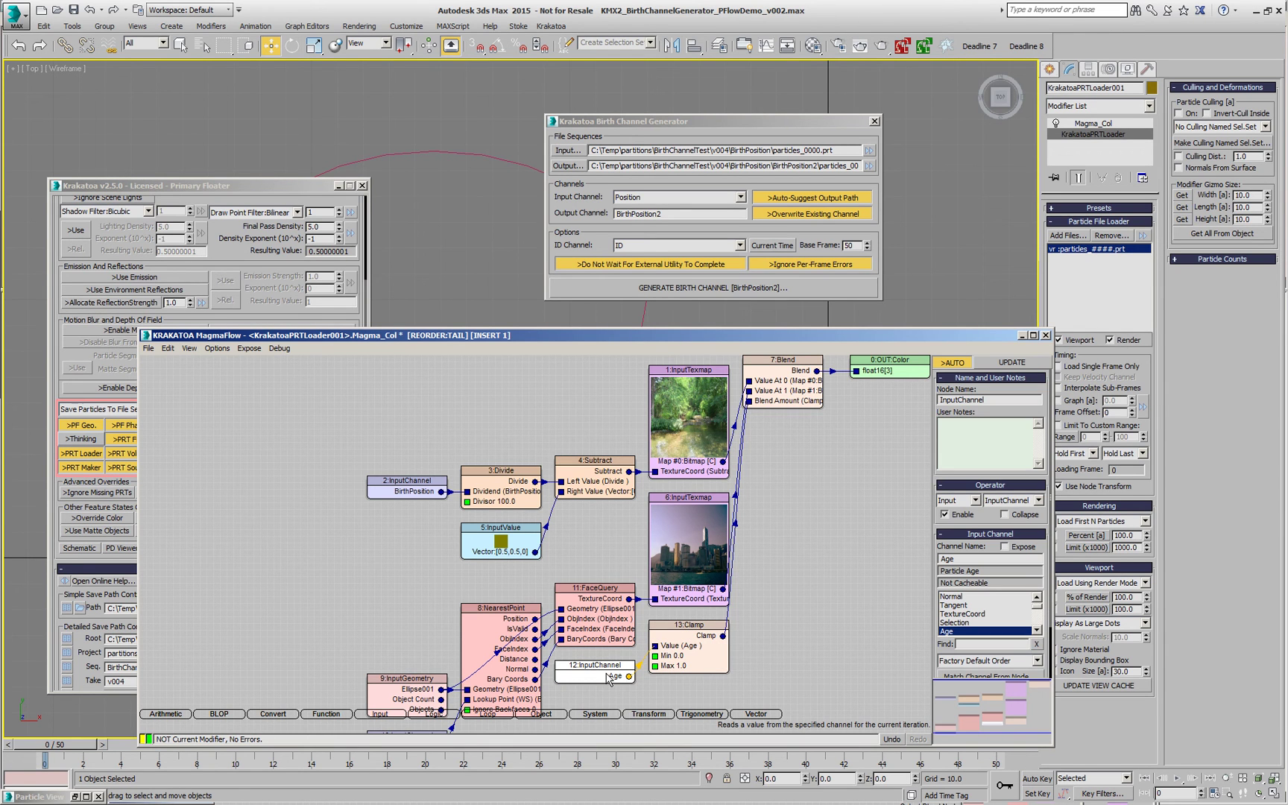
pyautogui.press('/')
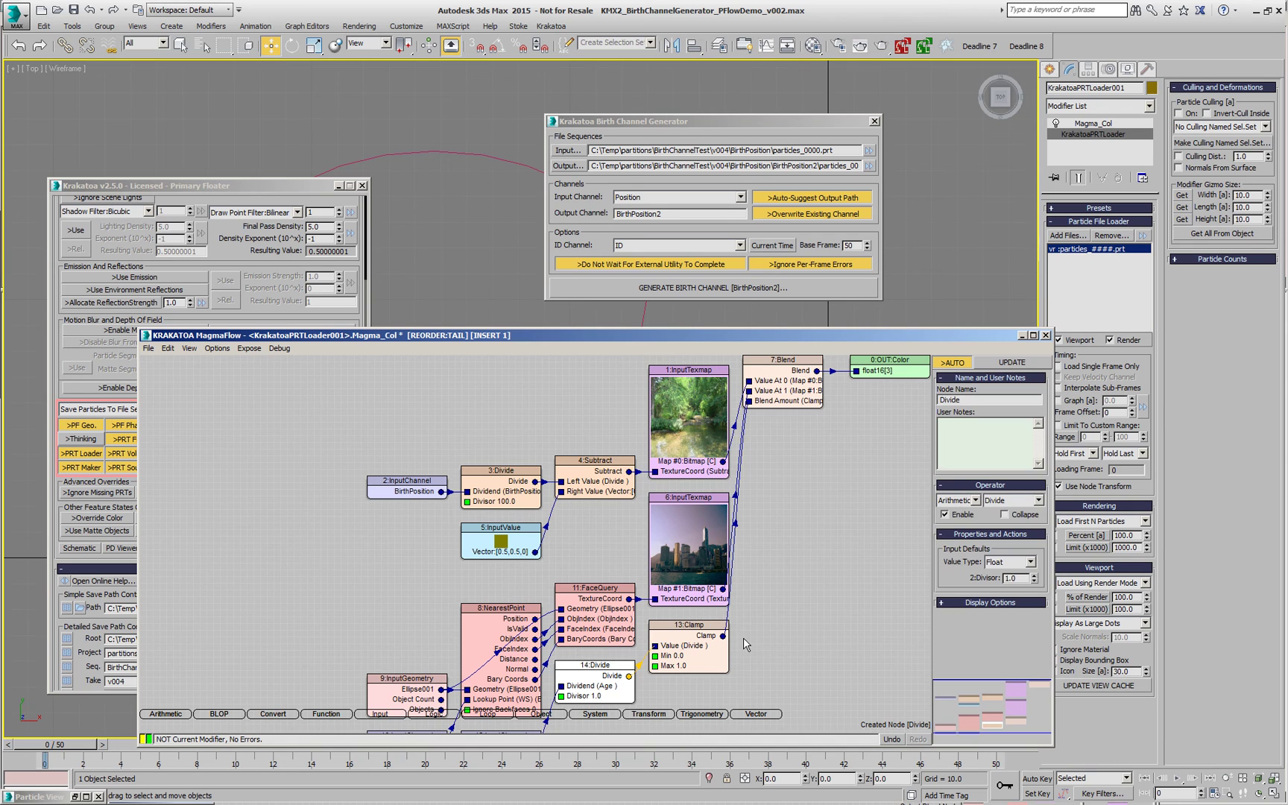
pyautogui.moveTo(1021, 578); pyautogui.dragTo(963, 589)
pyautogui.write('1.')
# Minimize the Magma editor and scrub the animation to frame 50 to examine the age-based blend between both textures
pyautogui.click(1021, 335)
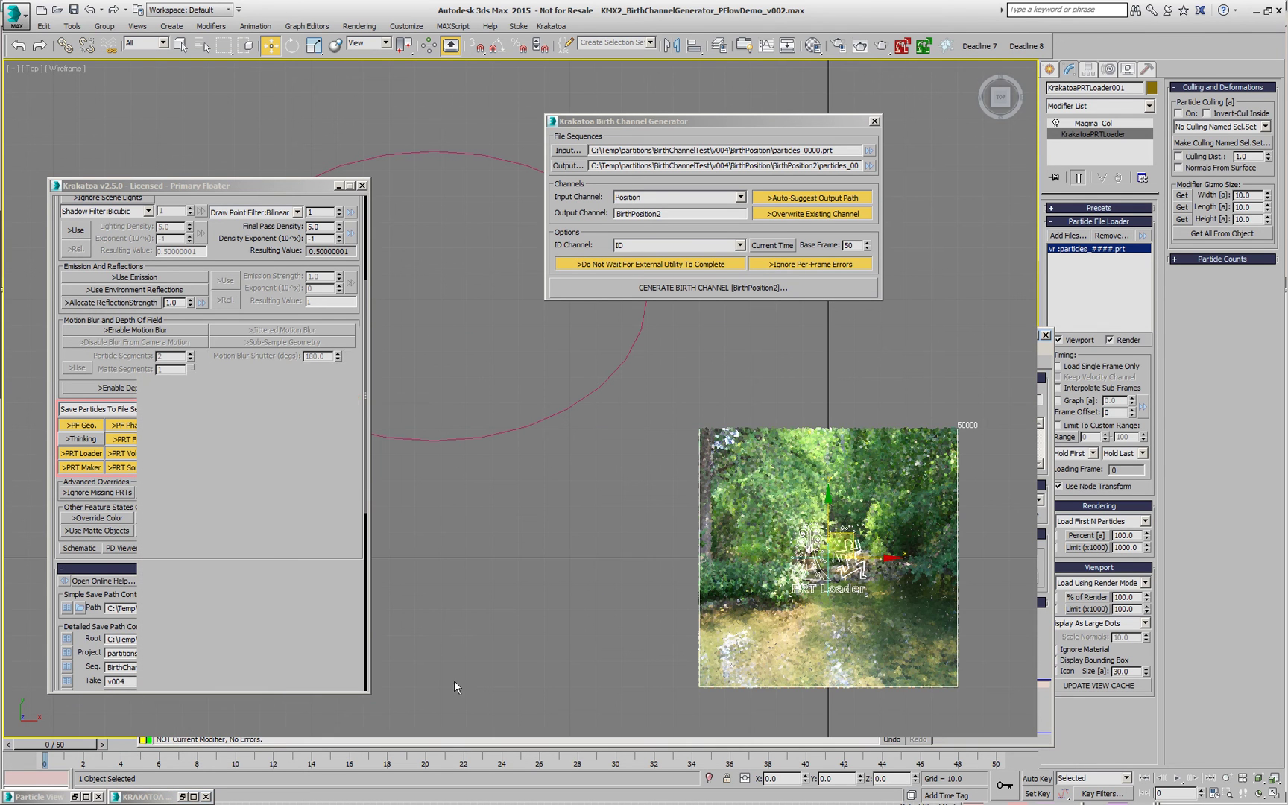
pyautogui.moveTo(73, 749); pyautogui.dragTo(1025, 693)
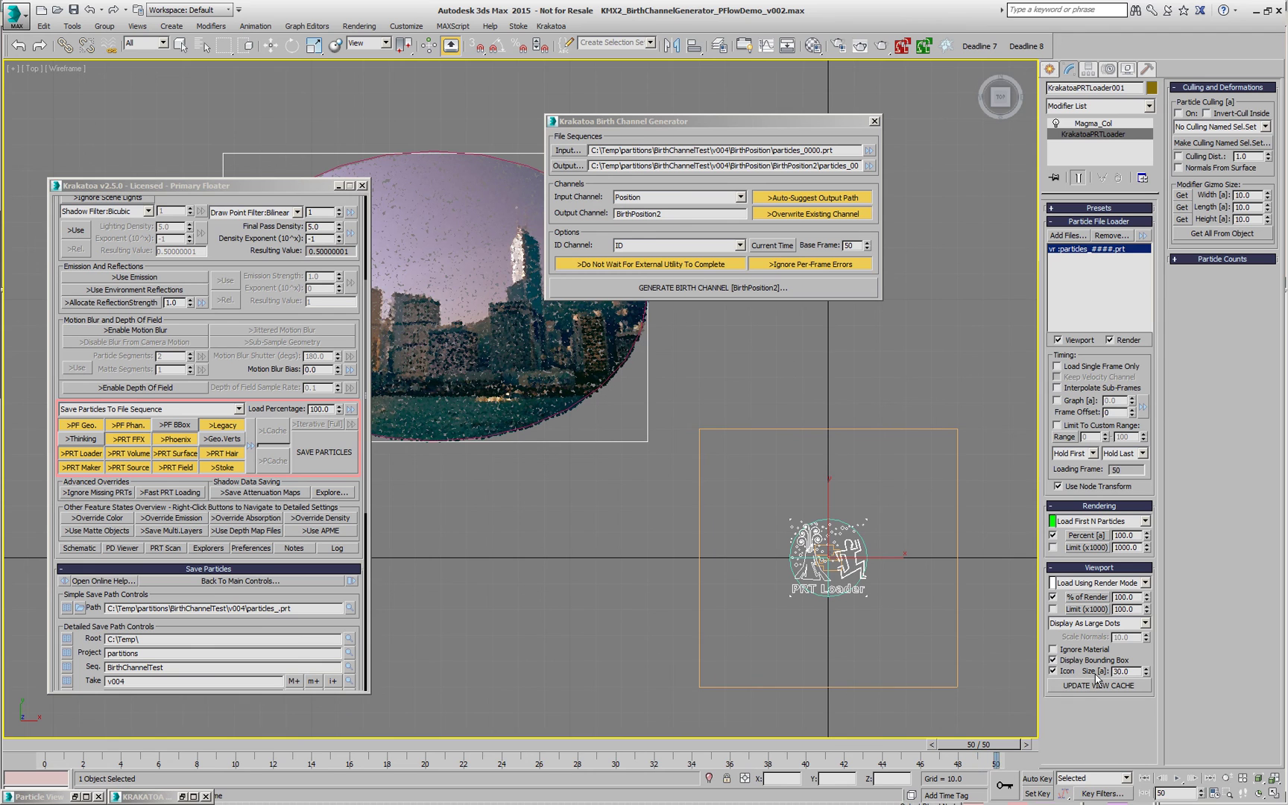
# Deselect the PRT Loader and return the animation to frame 0 to examine the particles at their birth positions
pyautogui.press('w')
pyautogui.click(565, 541)
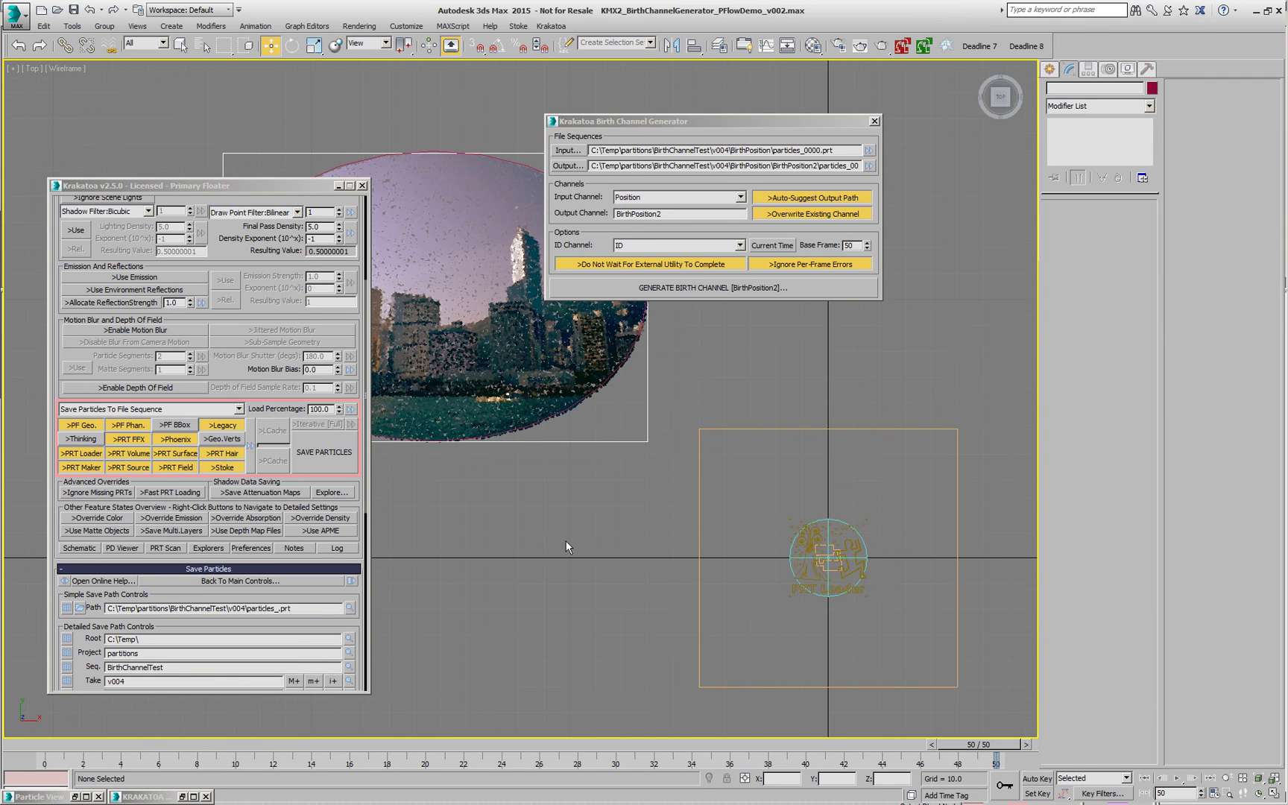
pyautogui.scroll(-2, 565, 541)
pyautogui.moveTo(592, 564); pyautogui.dragTo(567, 474, button='middle')
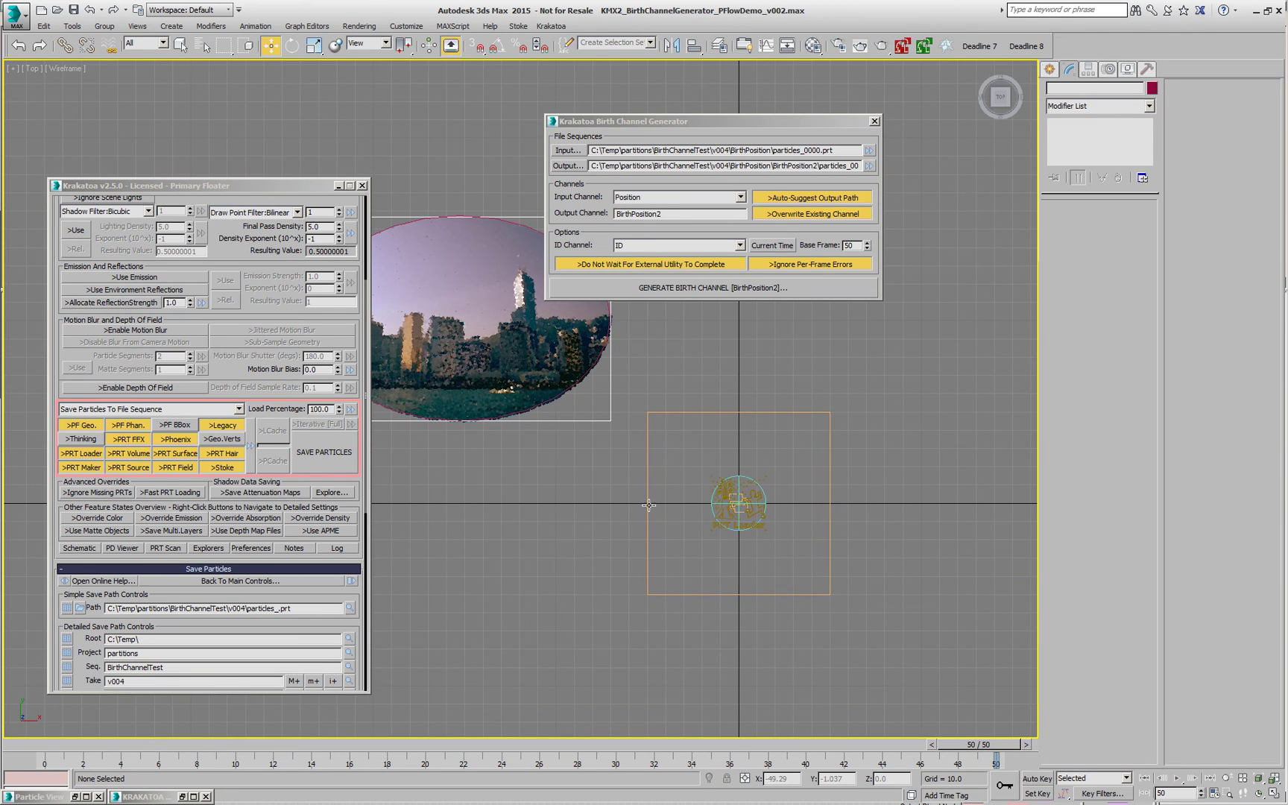
pyautogui.moveTo(109, 745); pyautogui.dragTo(2, 743)
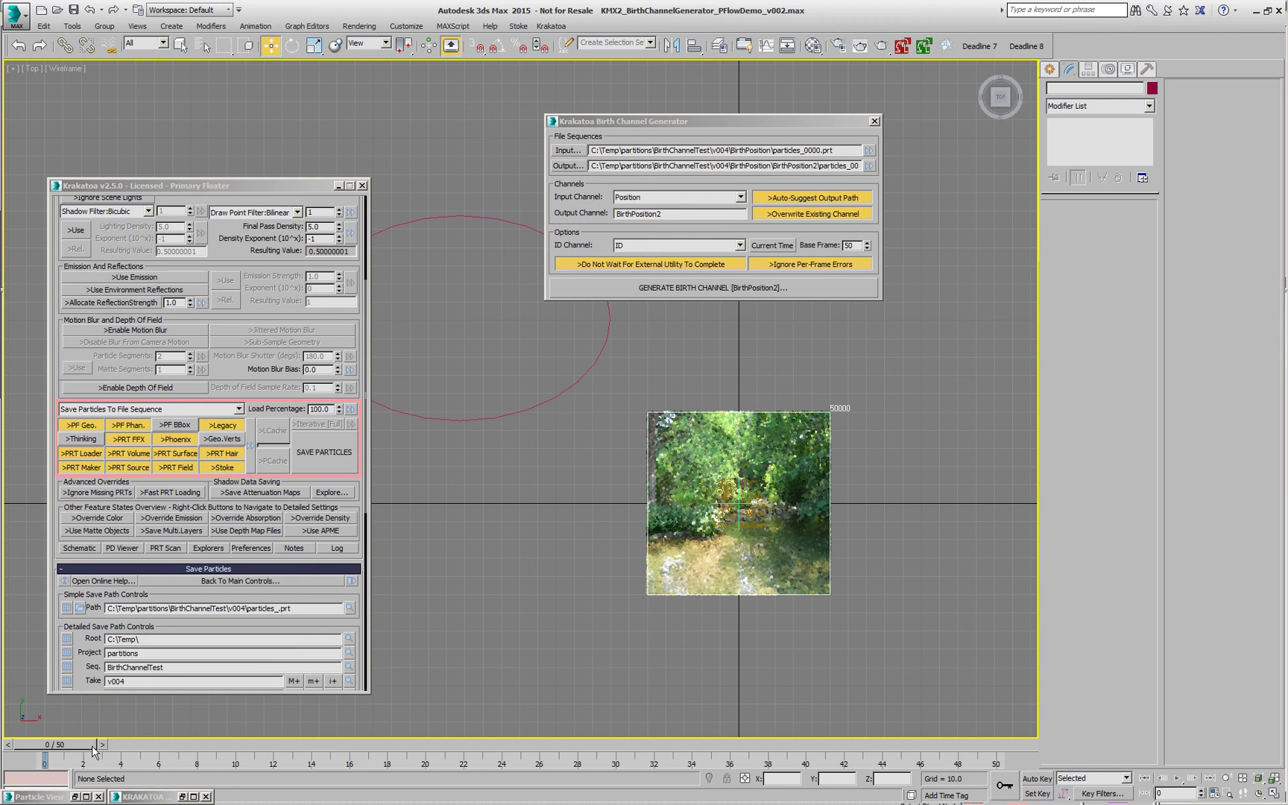
# Restore the Magma editor and delete the Age InputChannel, Divide and Clamp nodes that drive the Blend Amount
pyautogui.click(129, 797)
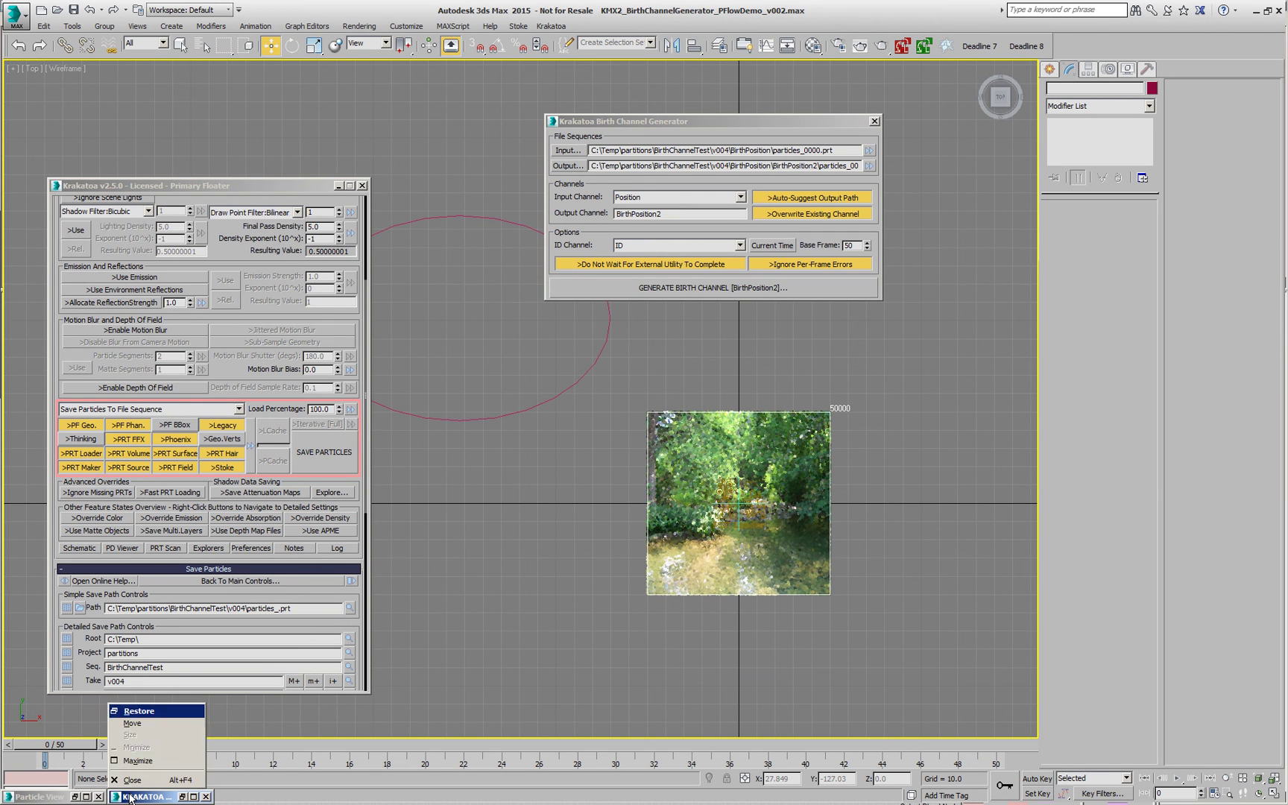
pyautogui.click(138, 708)
pyautogui.moveTo(761, 620); pyautogui.dragTo(750, 533, button='middle')
pyautogui.click(462, 648)
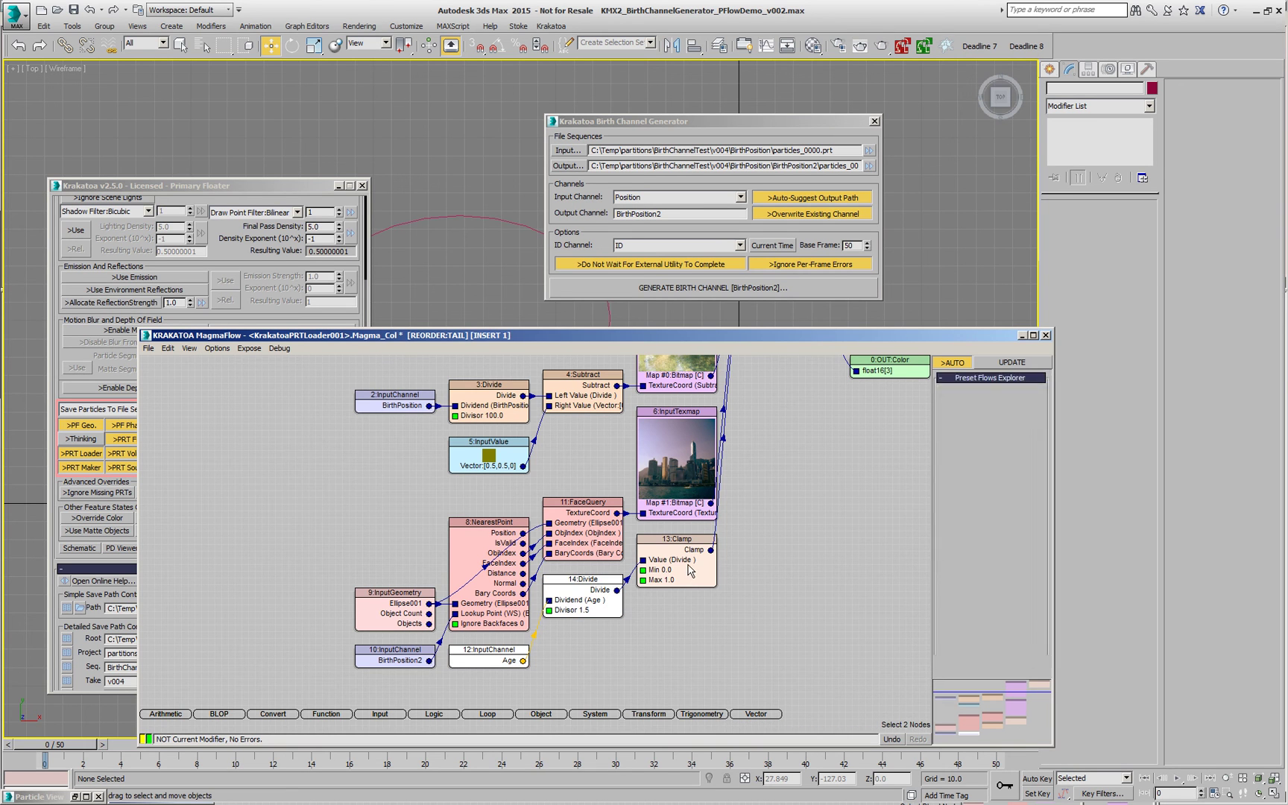
pyautogui.keyDown('ctrl'); pyautogui.click(690, 564); pyautogui.keyUp('ctrl')
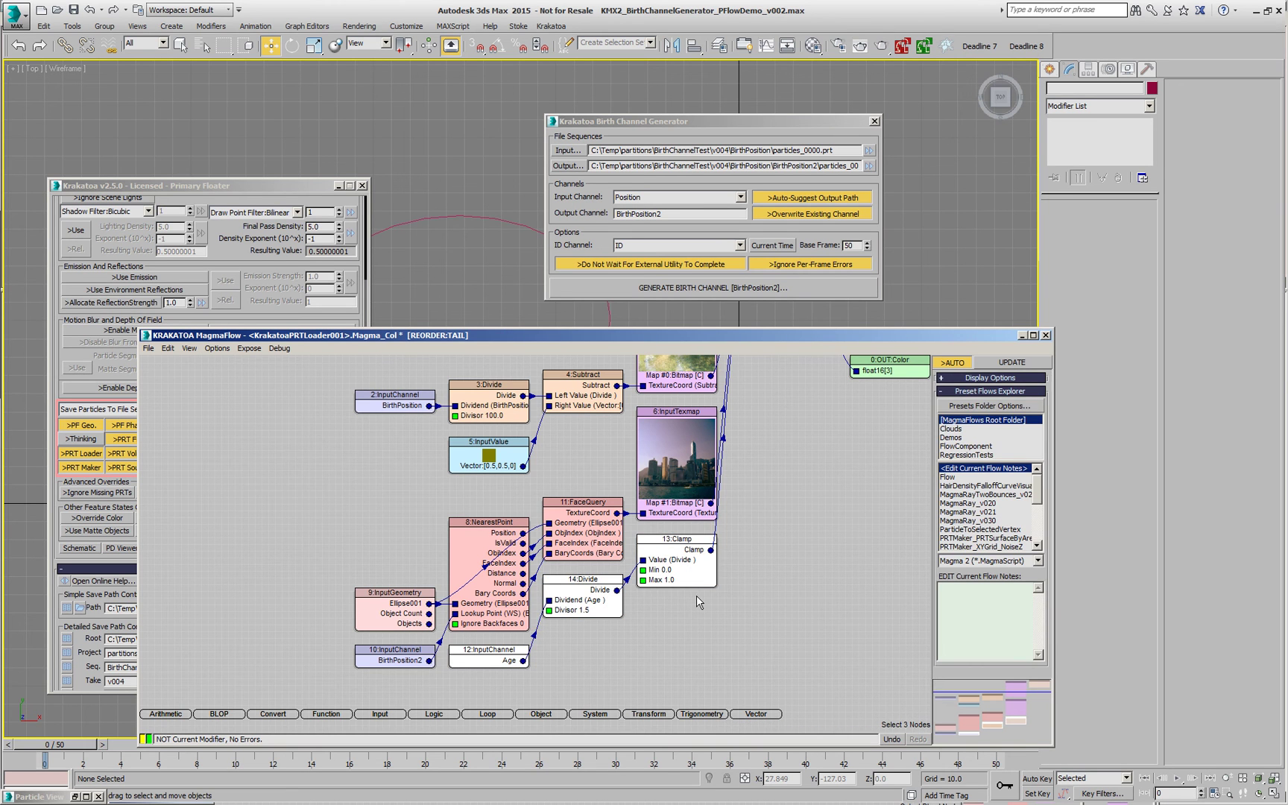
pyautogui.press('Delete')
pyautogui.moveTo(729, 568); pyautogui.dragTo(636, 611, button='middle')
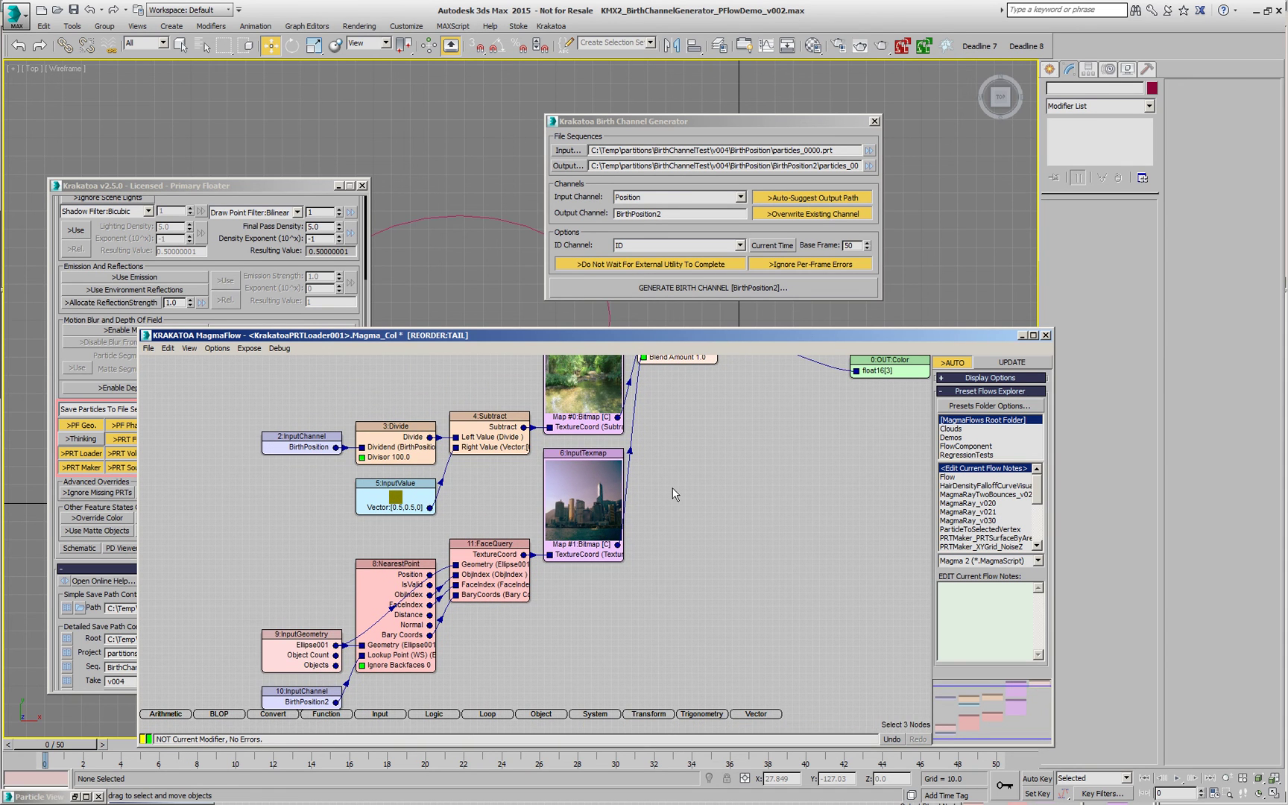
# Add a Subtract node with BirthPosition2 as the Left Value and BirthPosition as the Right Value
pyautogui.moveTo(564, 649); pyautogui.dragTo(559, 616, button='middle')
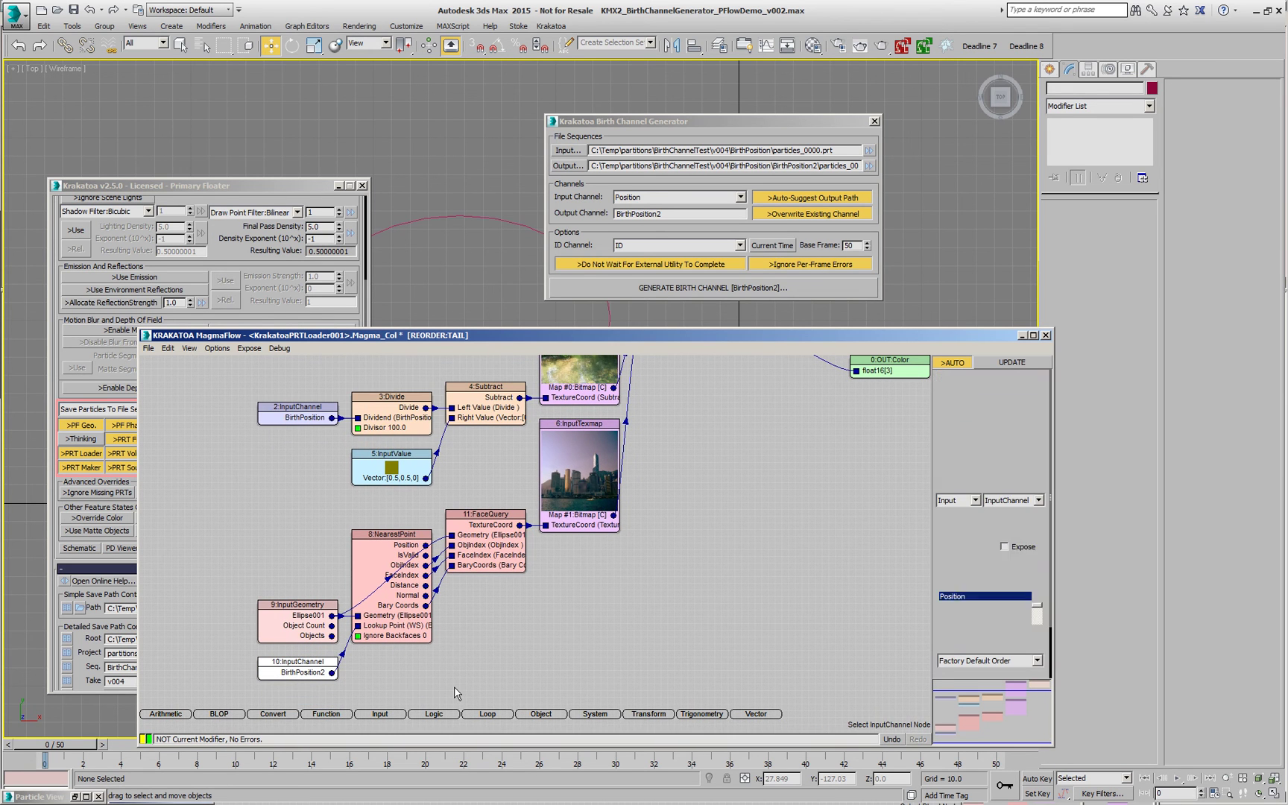
pyautogui.press('-')
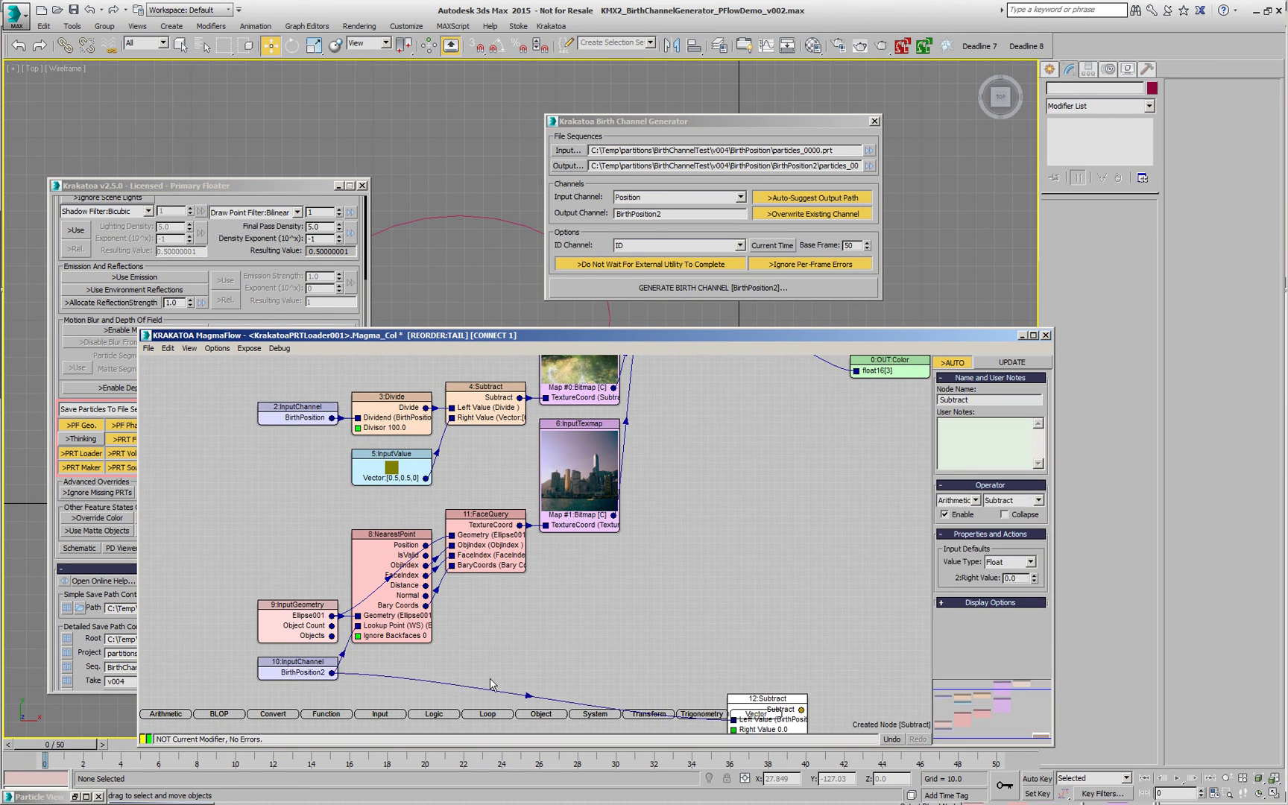
pyautogui.keyDown('ctrl'); pyautogui.click(309, 420); pyautogui.keyUp('ctrl')
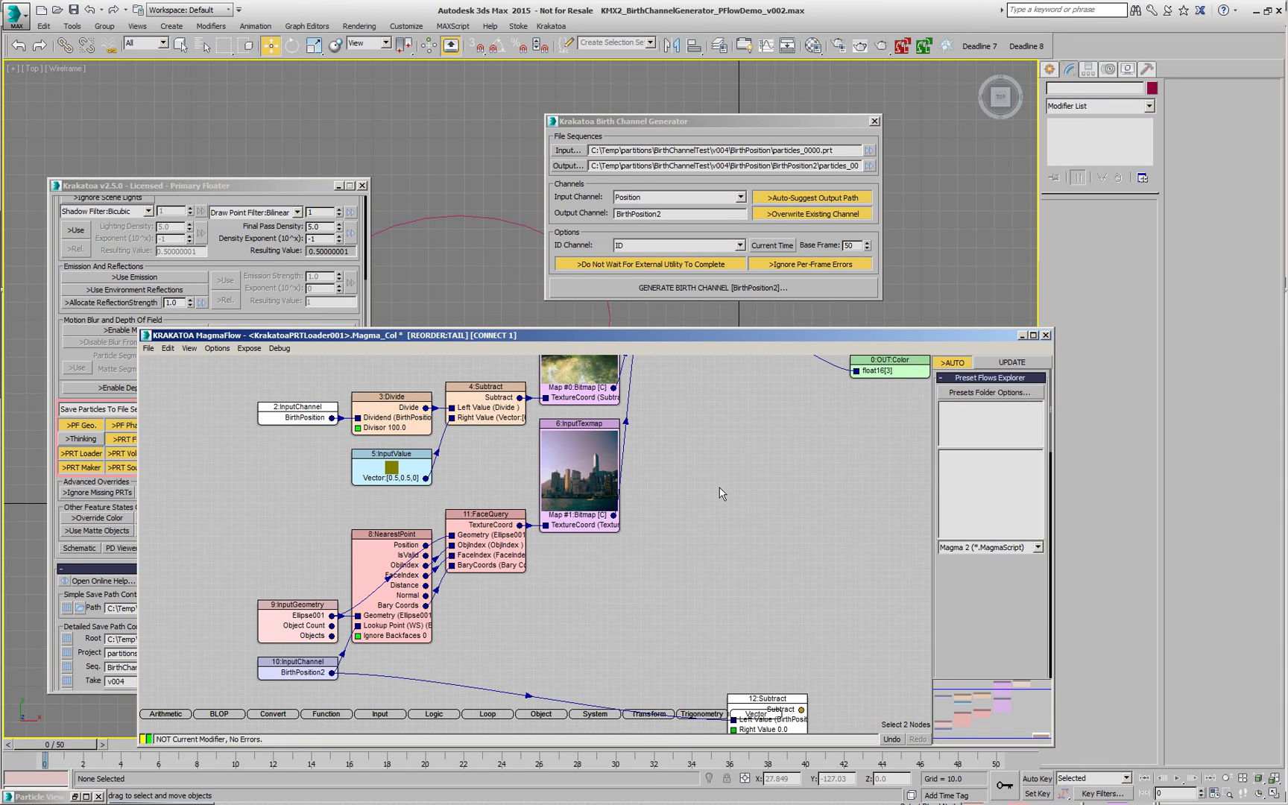
pyautogui.press('w')
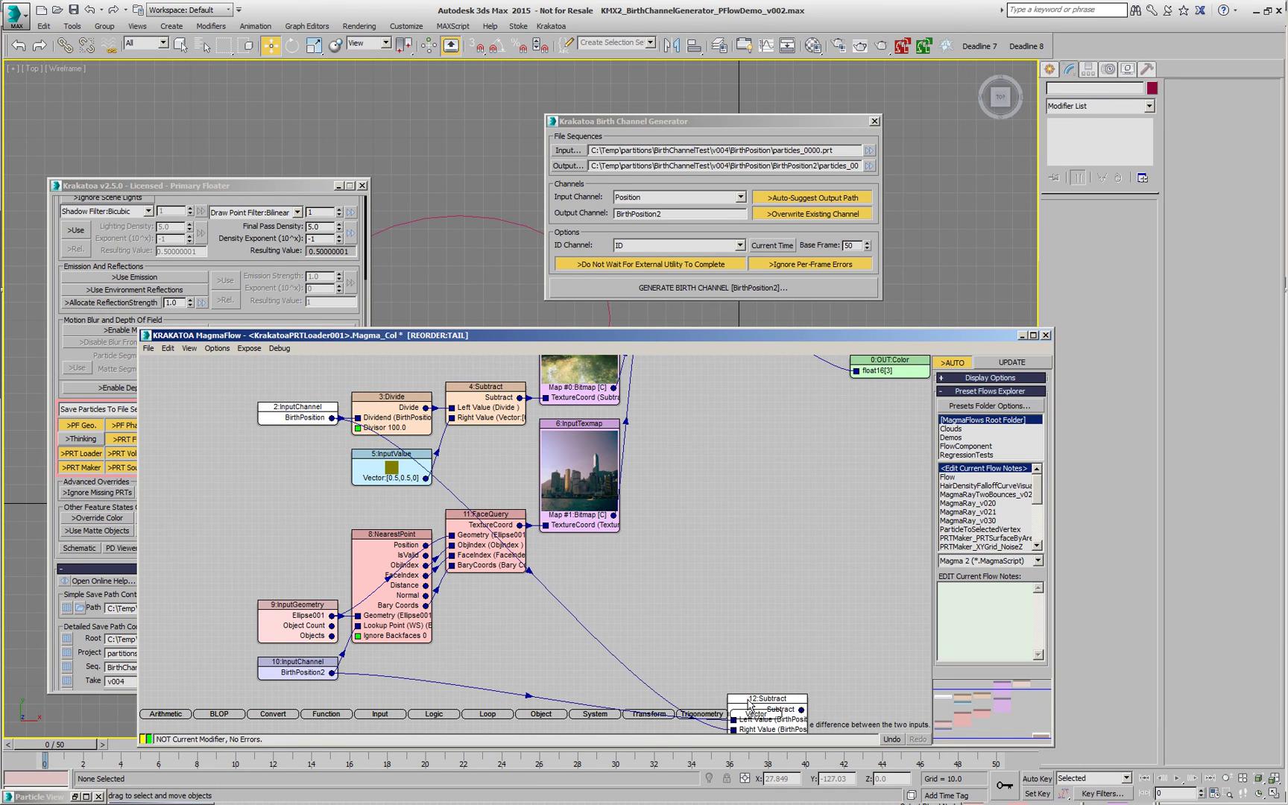
pyautogui.moveTo(749, 704); pyautogui.dragTo(665, 569)
pyautogui.click(755, 599)
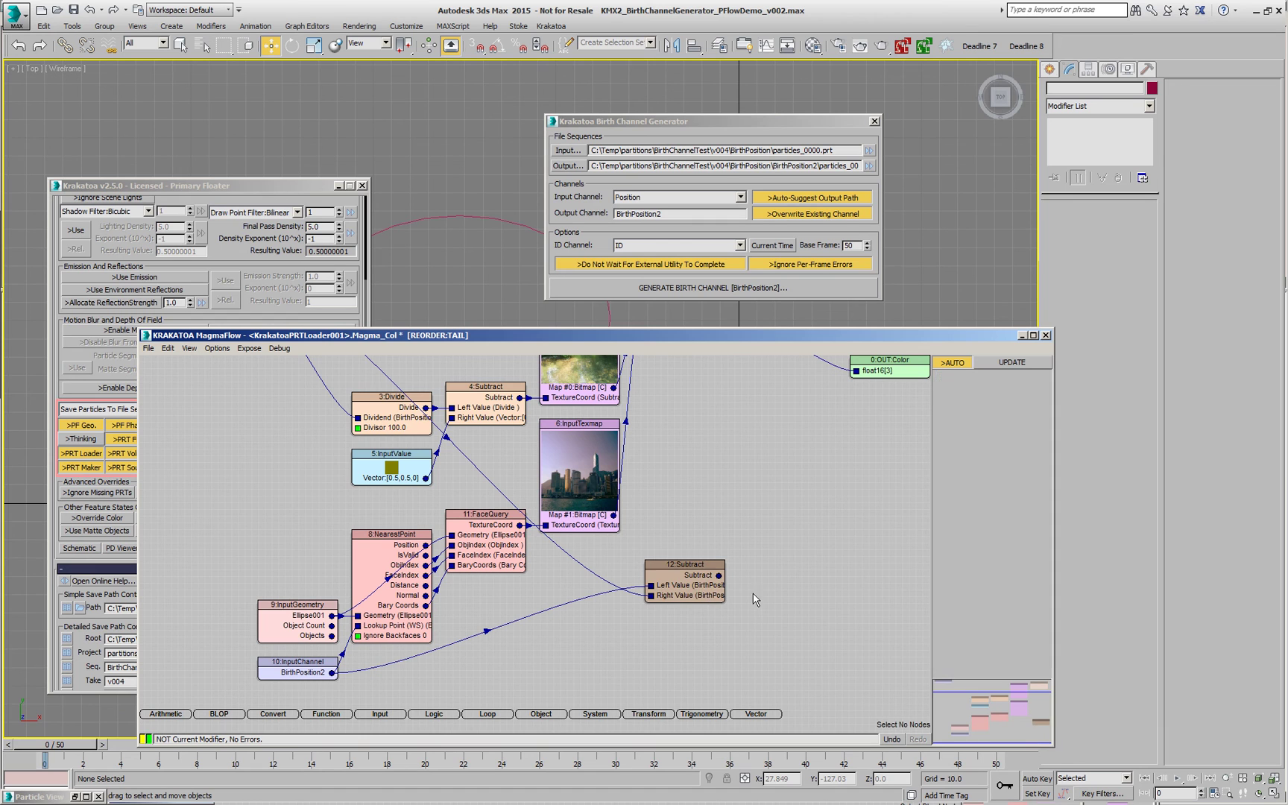
# Add a Magnitude node after the new Subtract node and feed it into the Divisor of a new Divide node
pyautogui.press('Tab')
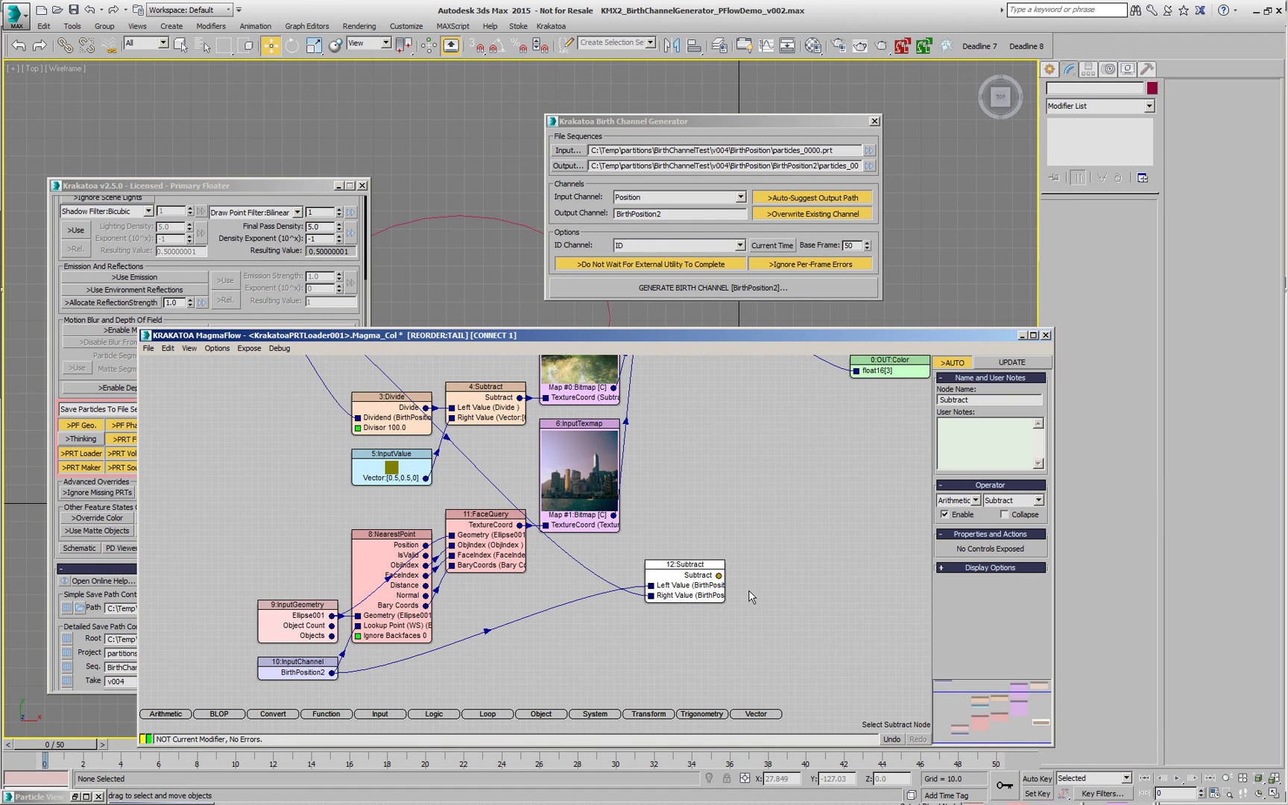
pyautogui.press('v')
pyautogui.press('m')
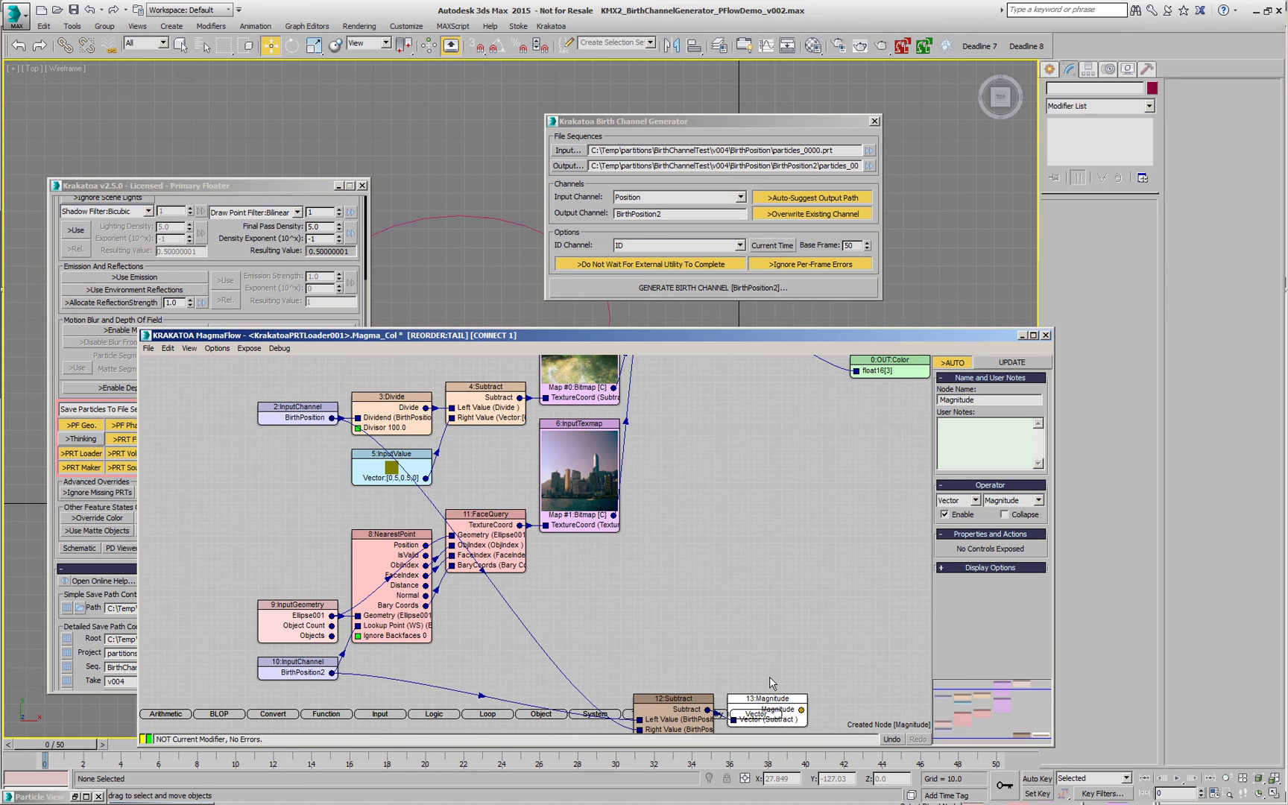
pyautogui.press('/')
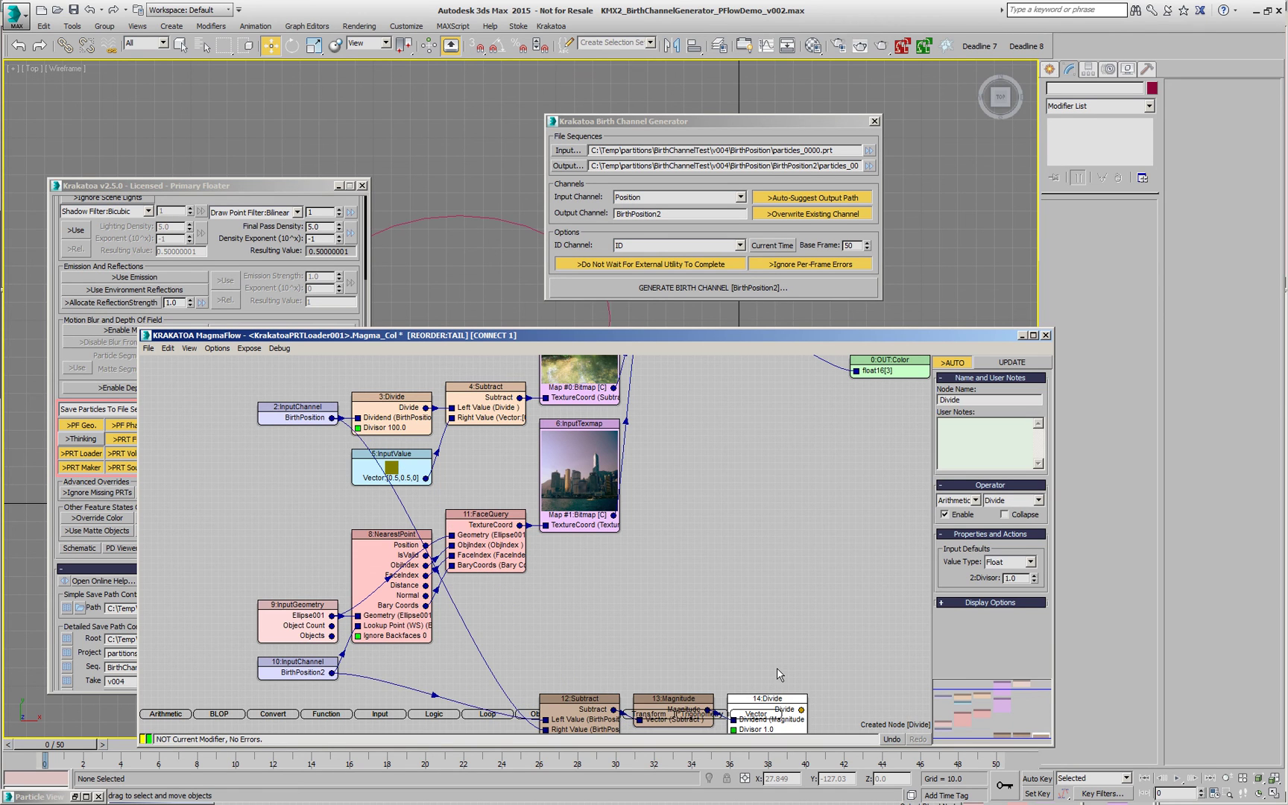
pyautogui.press('w')
pyautogui.moveTo(771, 703); pyautogui.dragTo(786, 556)
pyautogui.hotkey('ctrl', 'p')
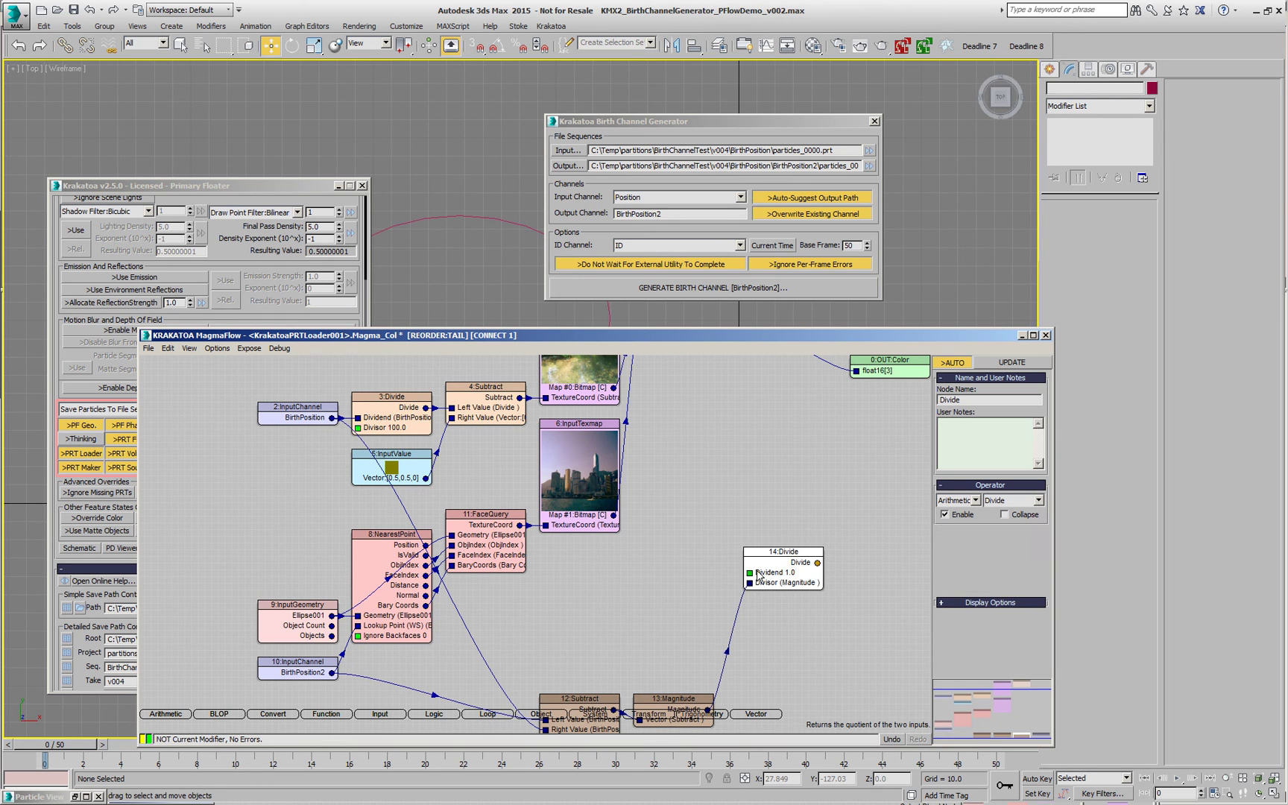
# Use a Position InputChannel as the new Divide node's Dividend and connect the Divide output to the Blend Amount
pyautogui.moveTo(768, 704); pyautogui.dragTo(575, 585)
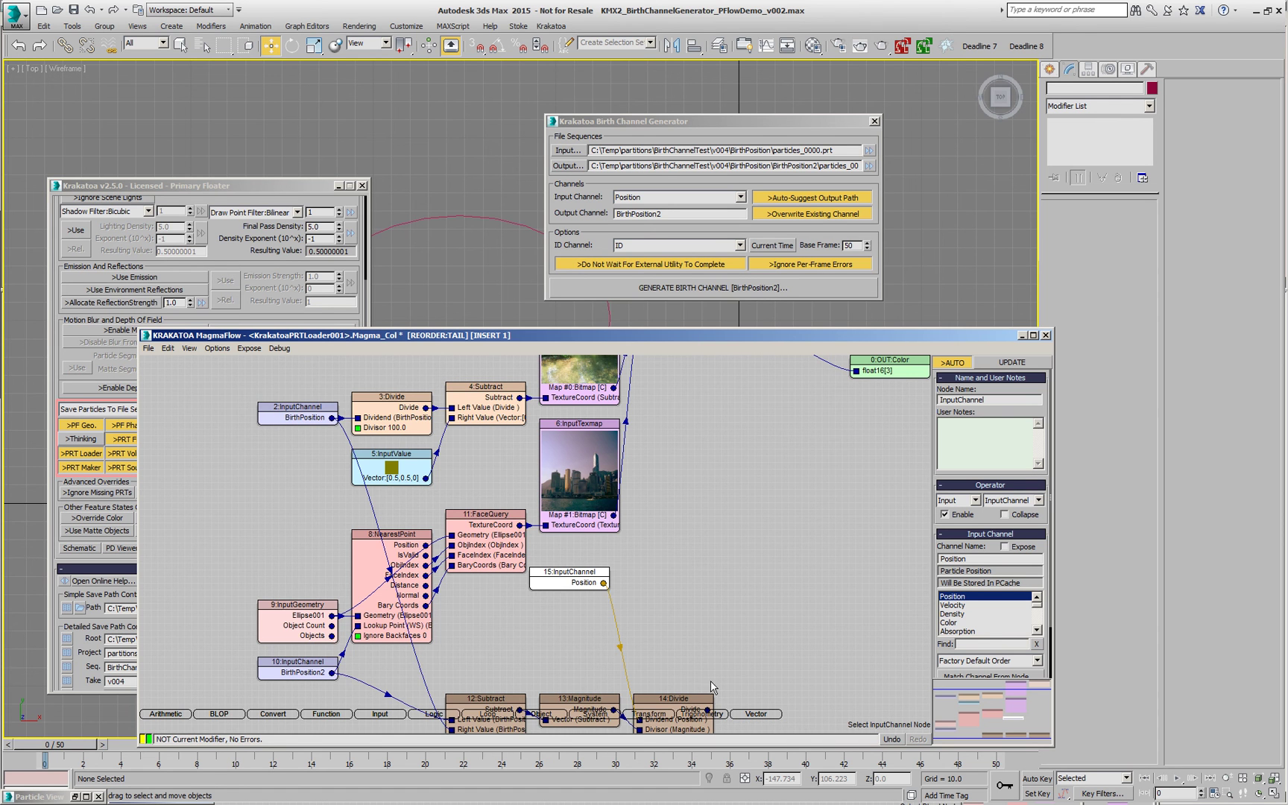
pyautogui.moveTo(720, 638); pyautogui.dragTo(691, 613, button='middle')
pyautogui.moveTo(679, 686); pyautogui.dragTo(689, 475)
pyautogui.moveTo(762, 432); pyautogui.dragTo(739, 594, button='middle')
pyautogui.moveTo(678, 627); pyautogui.dragTo(592, 462)
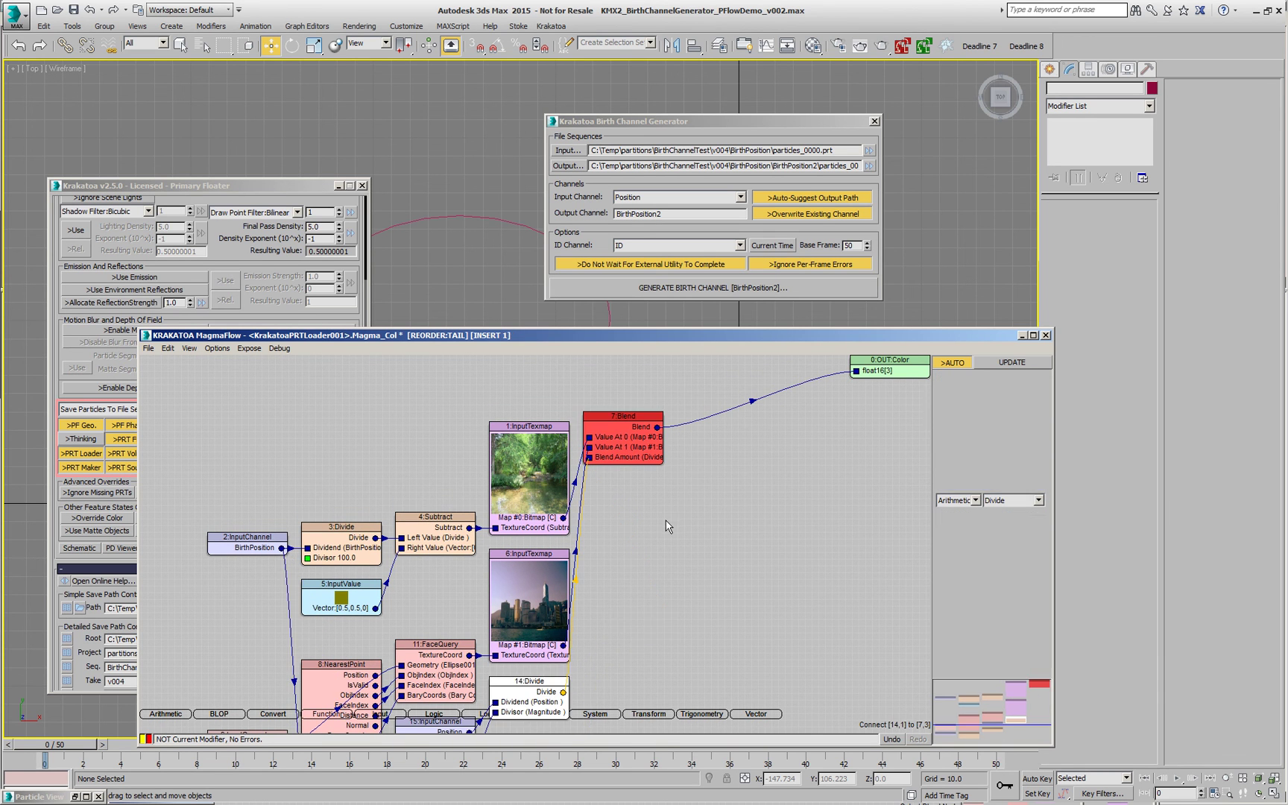
pyautogui.moveTo(623, 572); pyautogui.dragTo(711, 423, button='middle')
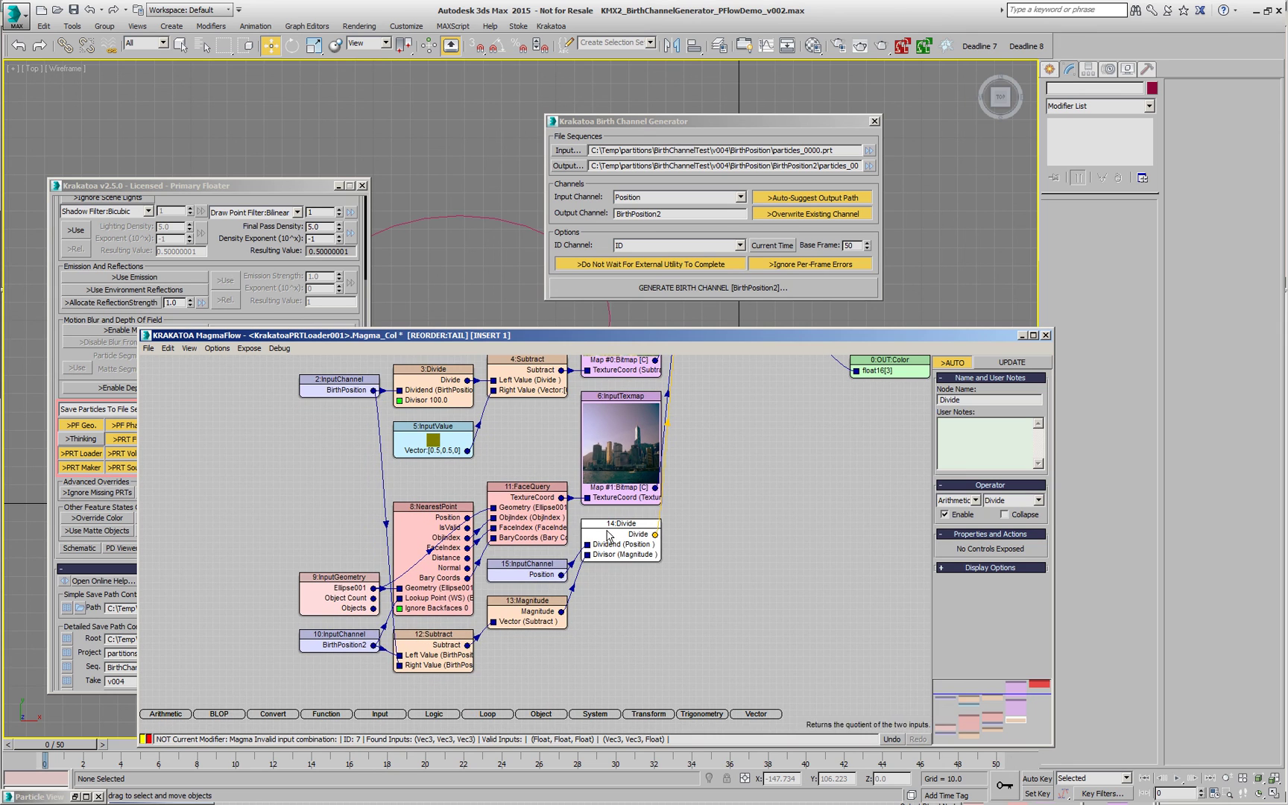
# Insert a Subtract node taking BirthPosition from Position, followed by a Magnitude node, ahead of the Divide node's Dividend
pyautogui.click(527, 574)
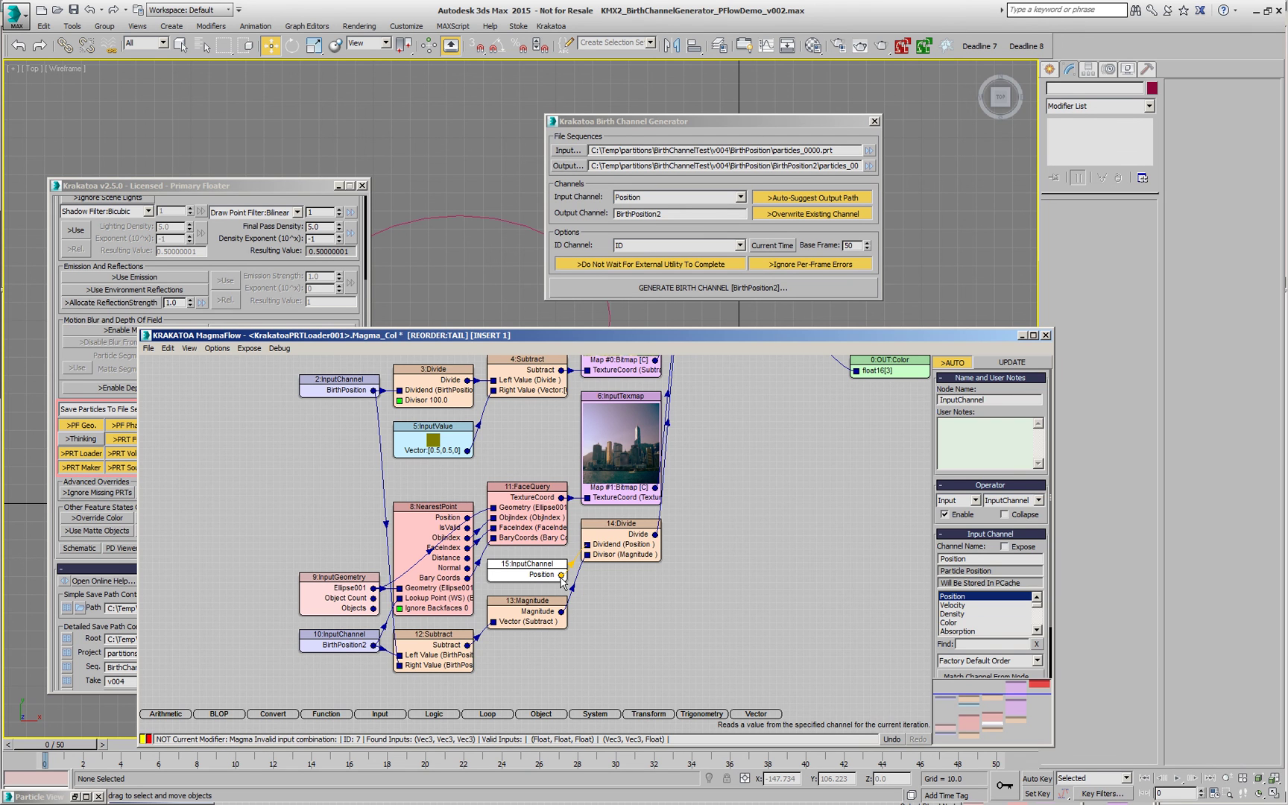
pyautogui.press('-')
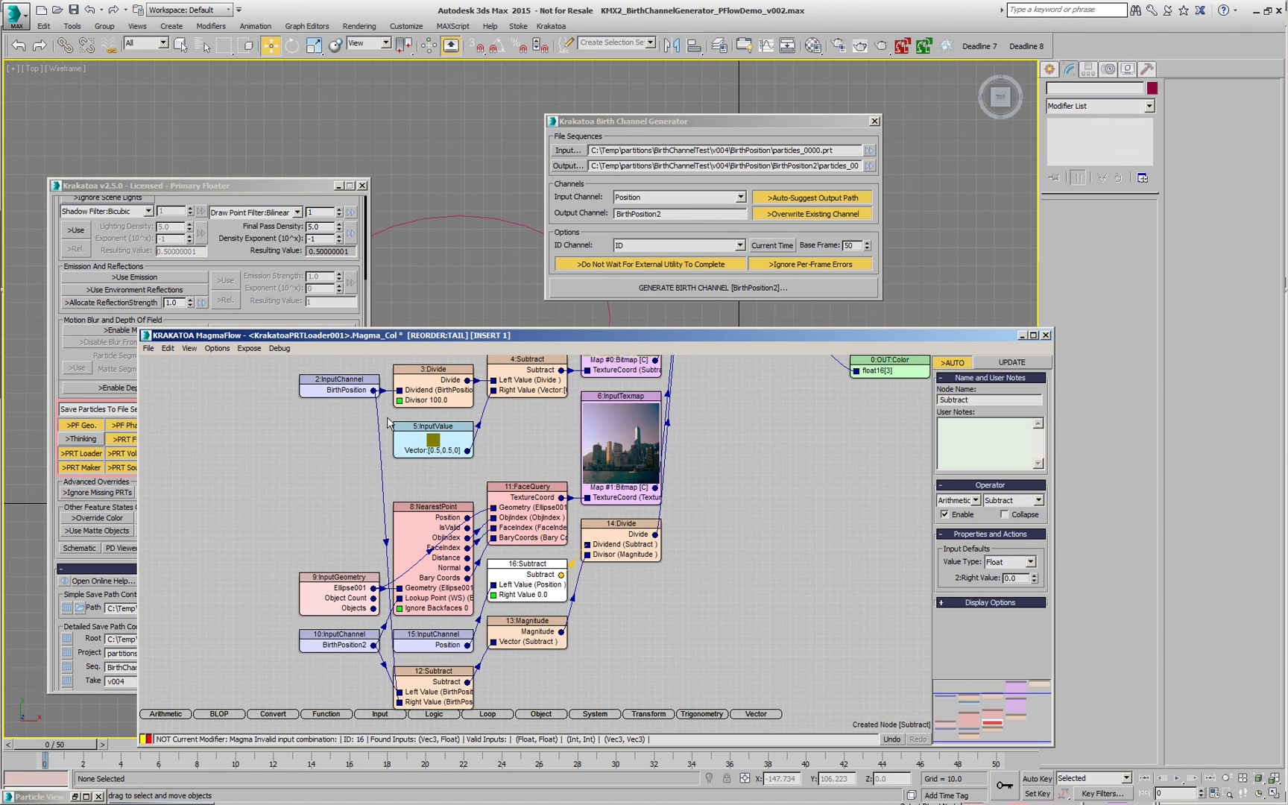
pyautogui.moveTo(375, 389); pyautogui.dragTo(571, 594)
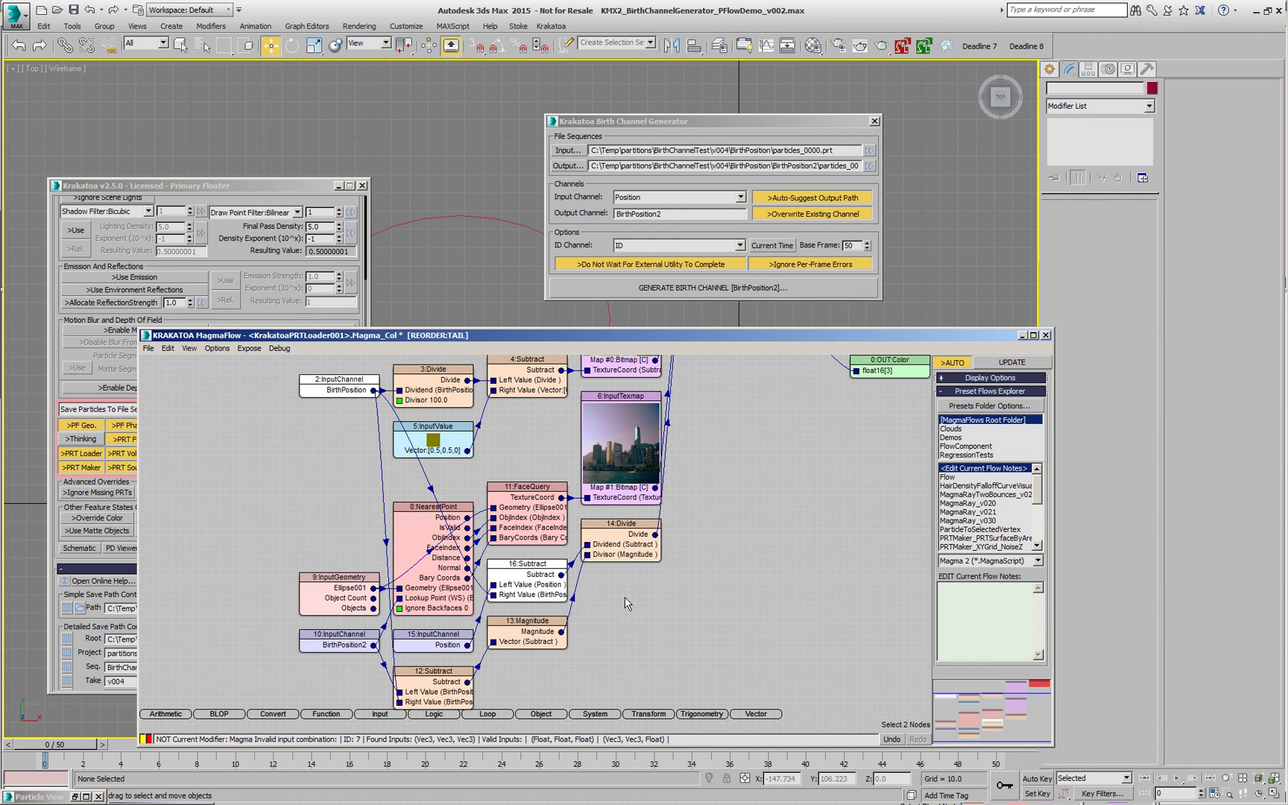
pyautogui.click(545, 583)
pyautogui.press('v')
pyautogui.press('m')
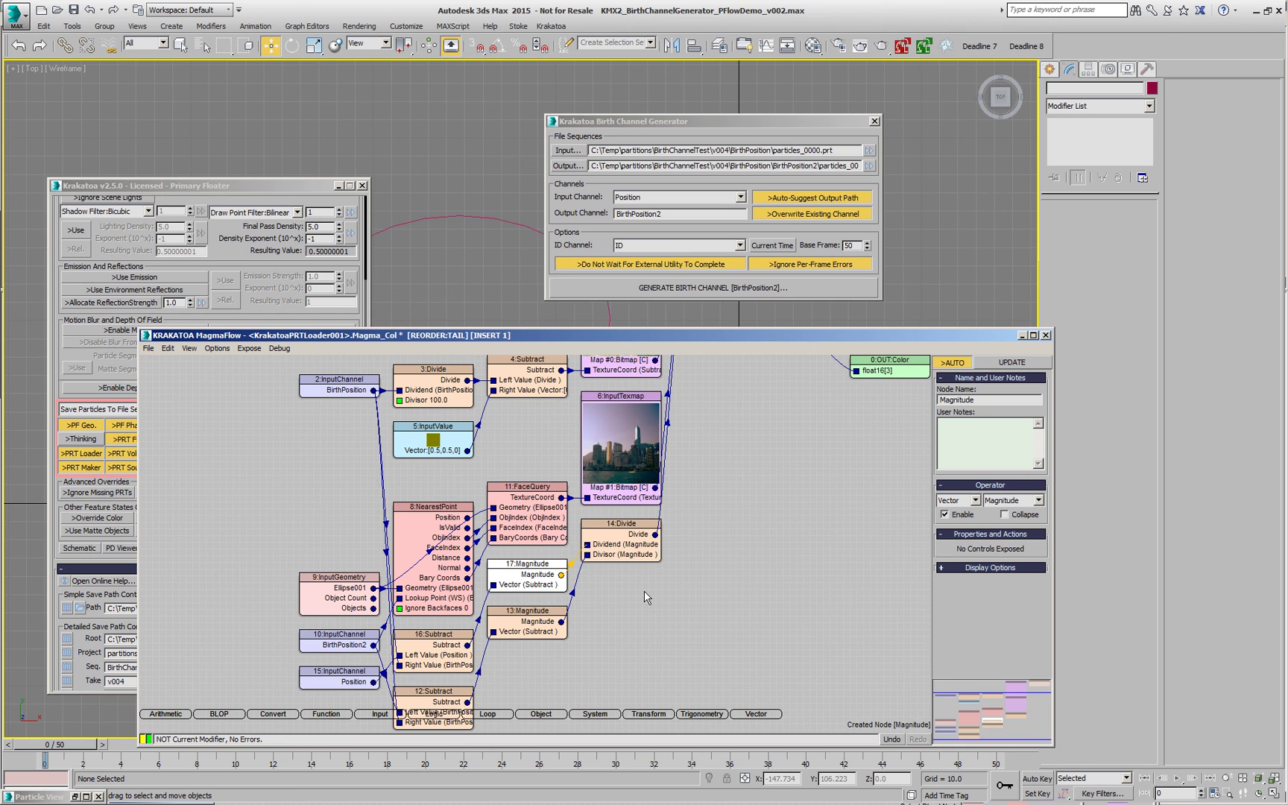
# Move the Magma editor clear of the particles and scrub to frame 14 to examine the distance-based blend
pyautogui.moveTo(629, 337); pyautogui.dragTo(779, 597)
pyautogui.moveTo(79, 749); pyautogui.dragTo(1082, 714)
pyautogui.press('w')
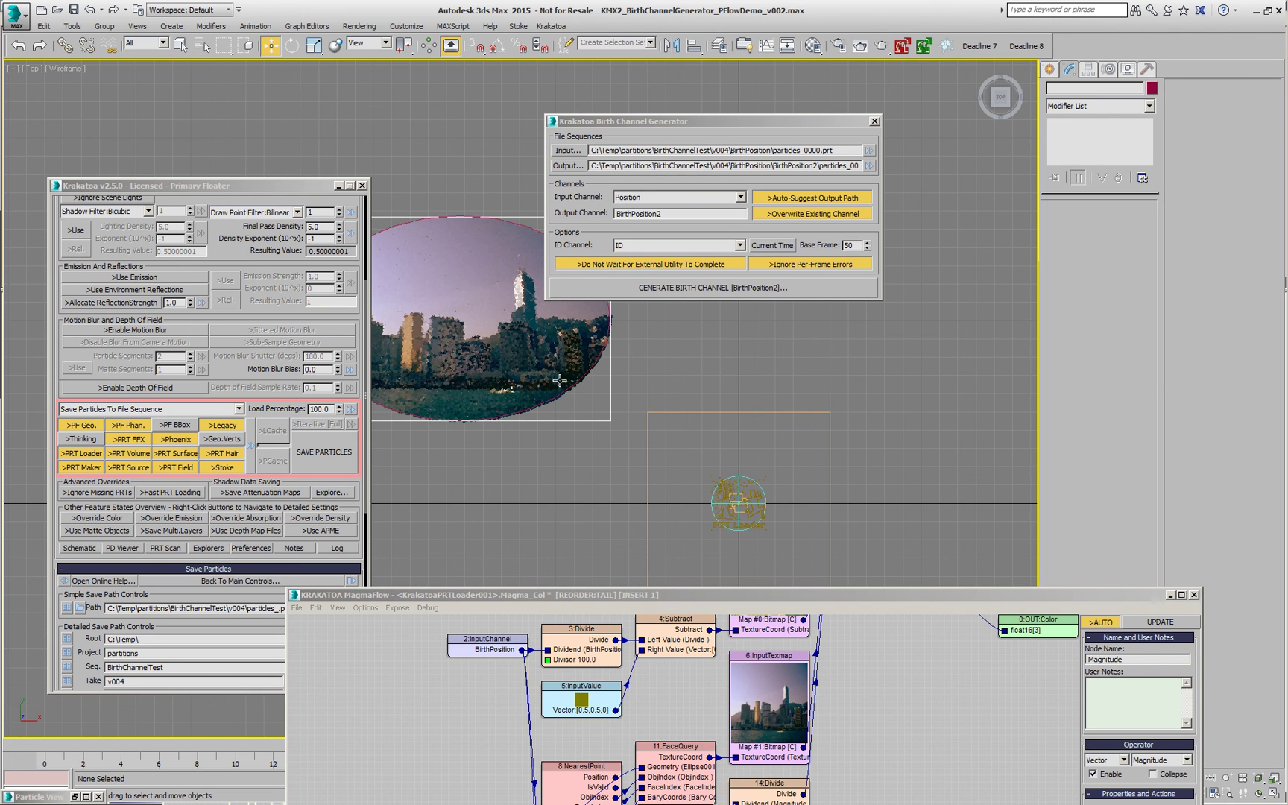
pyautogui.moveTo(43, 746); pyautogui.dragTo(348, 745)
pyautogui.click(766, 595)
pyautogui.moveTo(768, 597); pyautogui.dragTo(702, 458)
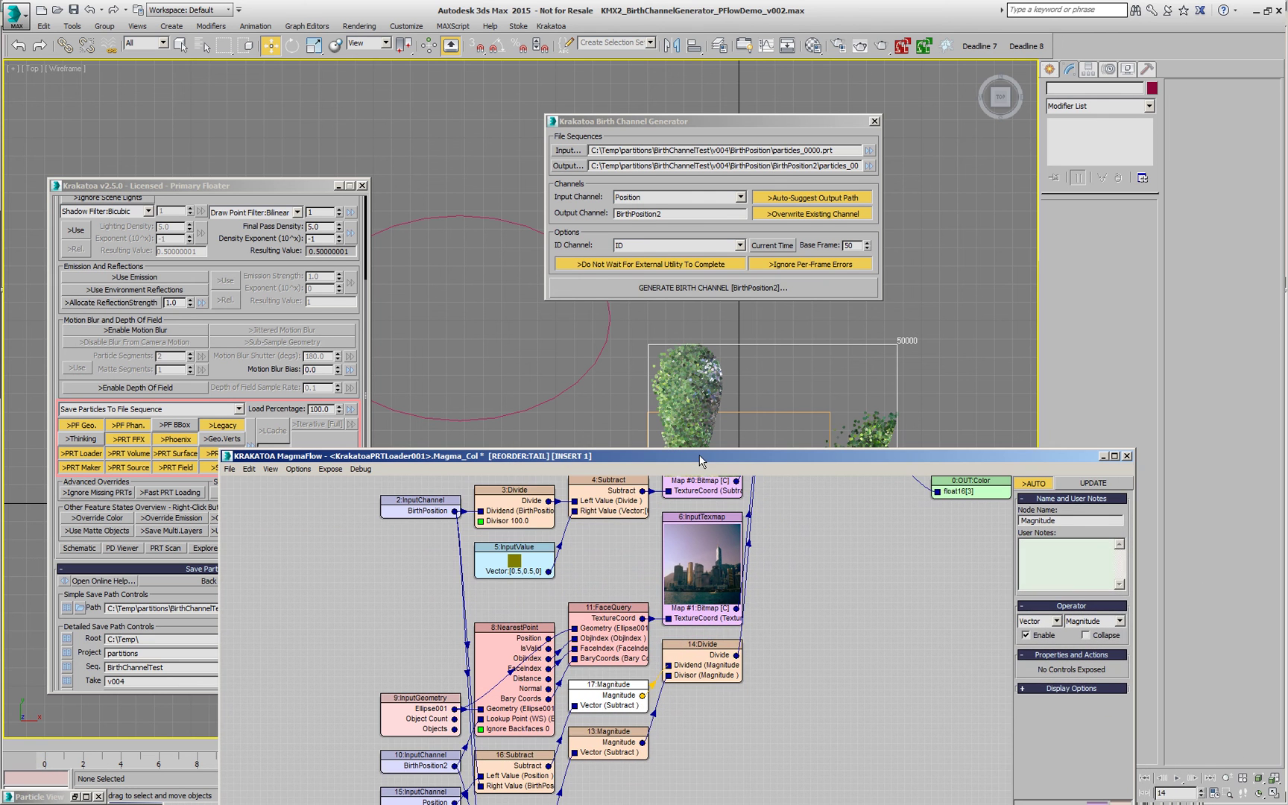
# Insert a Power node between the Divide and the Blend Amount, with an exposed Float InputValue of 2.0 as Exponent
pyautogui.click(741, 635)
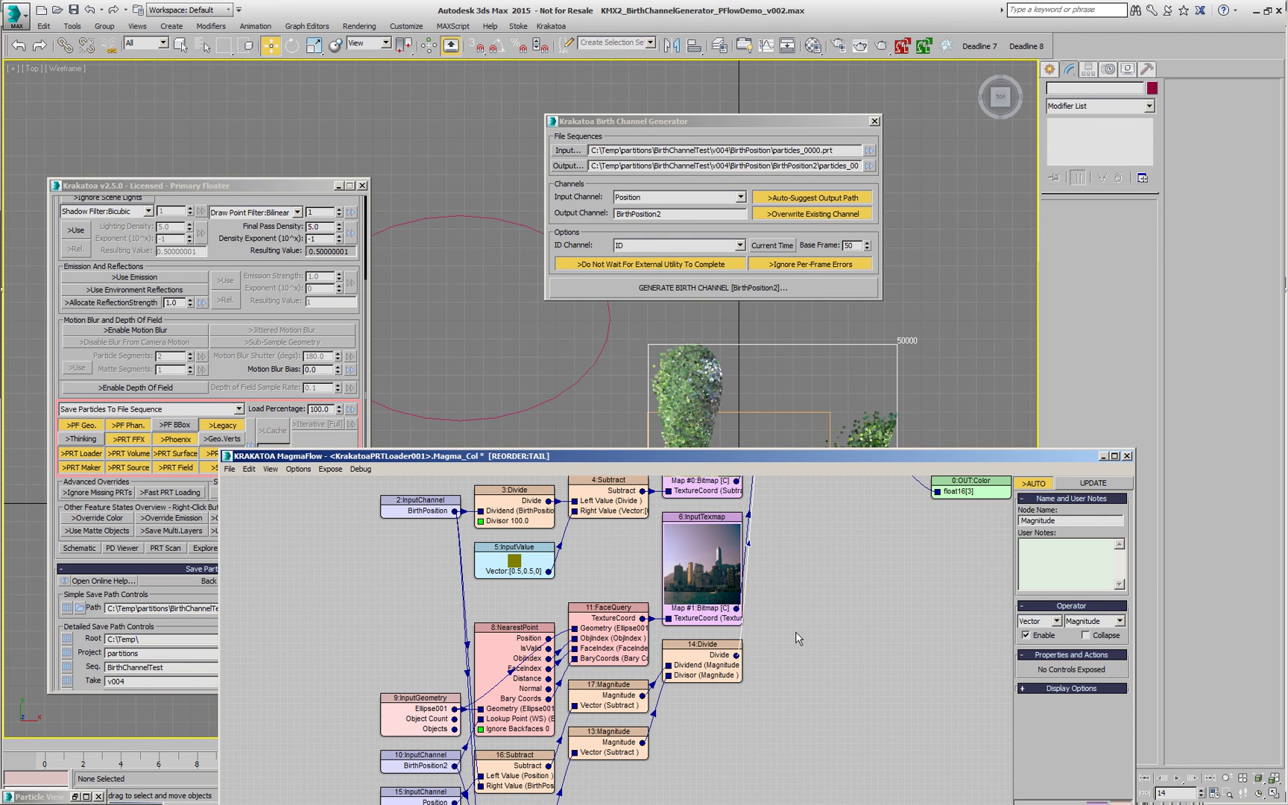
pyautogui.press('p')
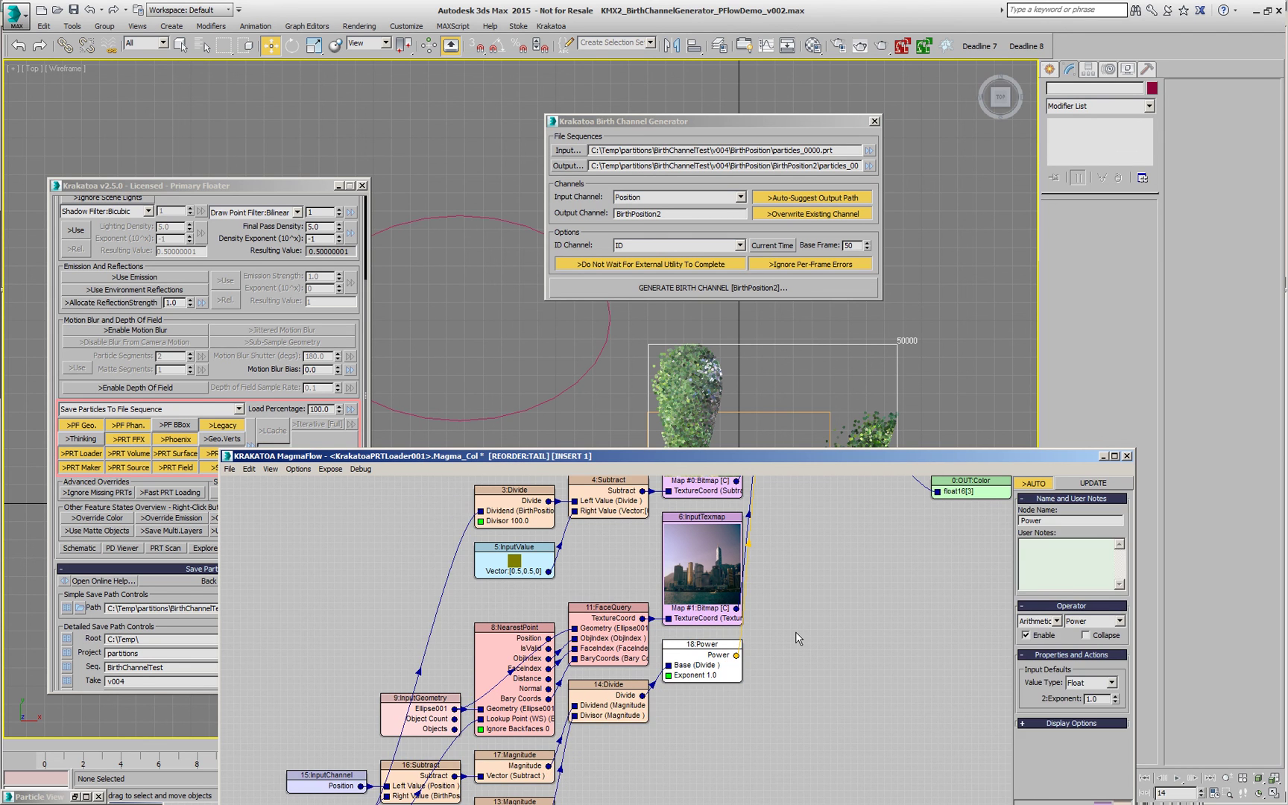
pyautogui.press('2')
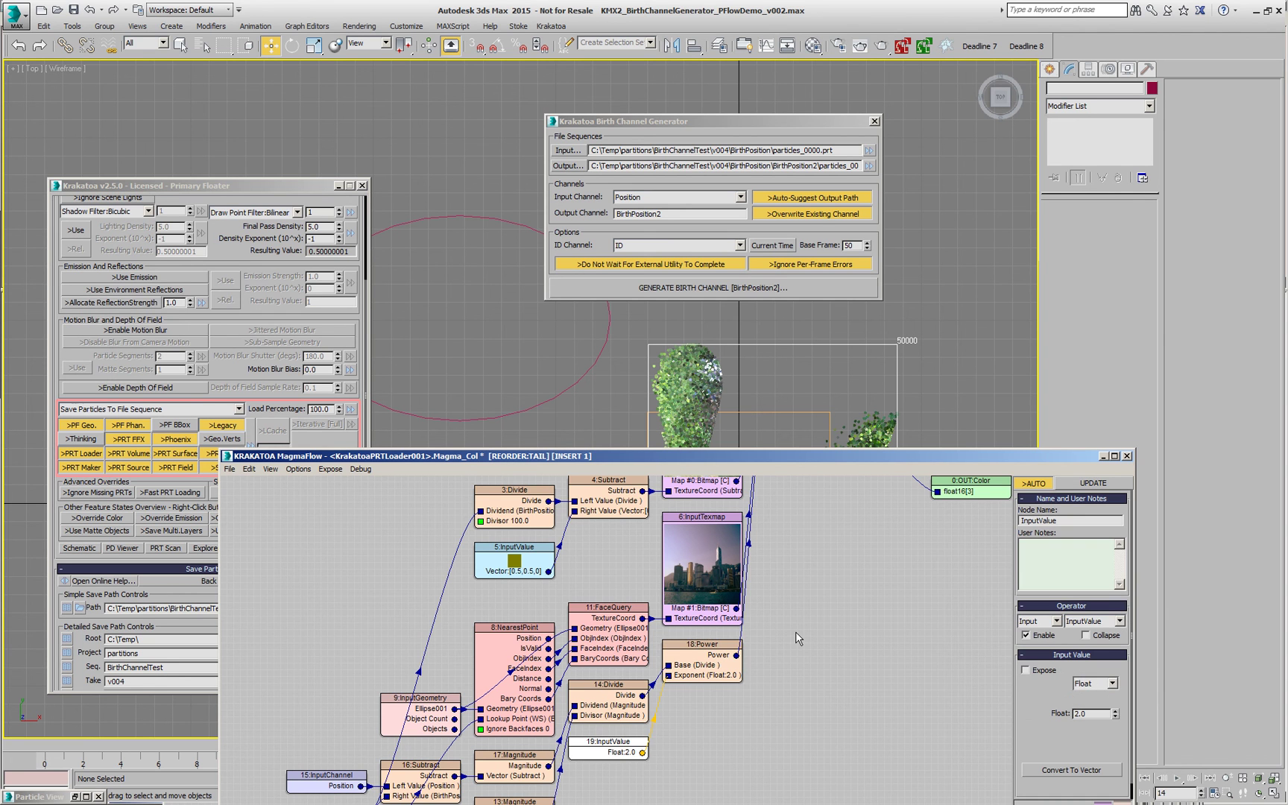
pyautogui.click(1034, 670)
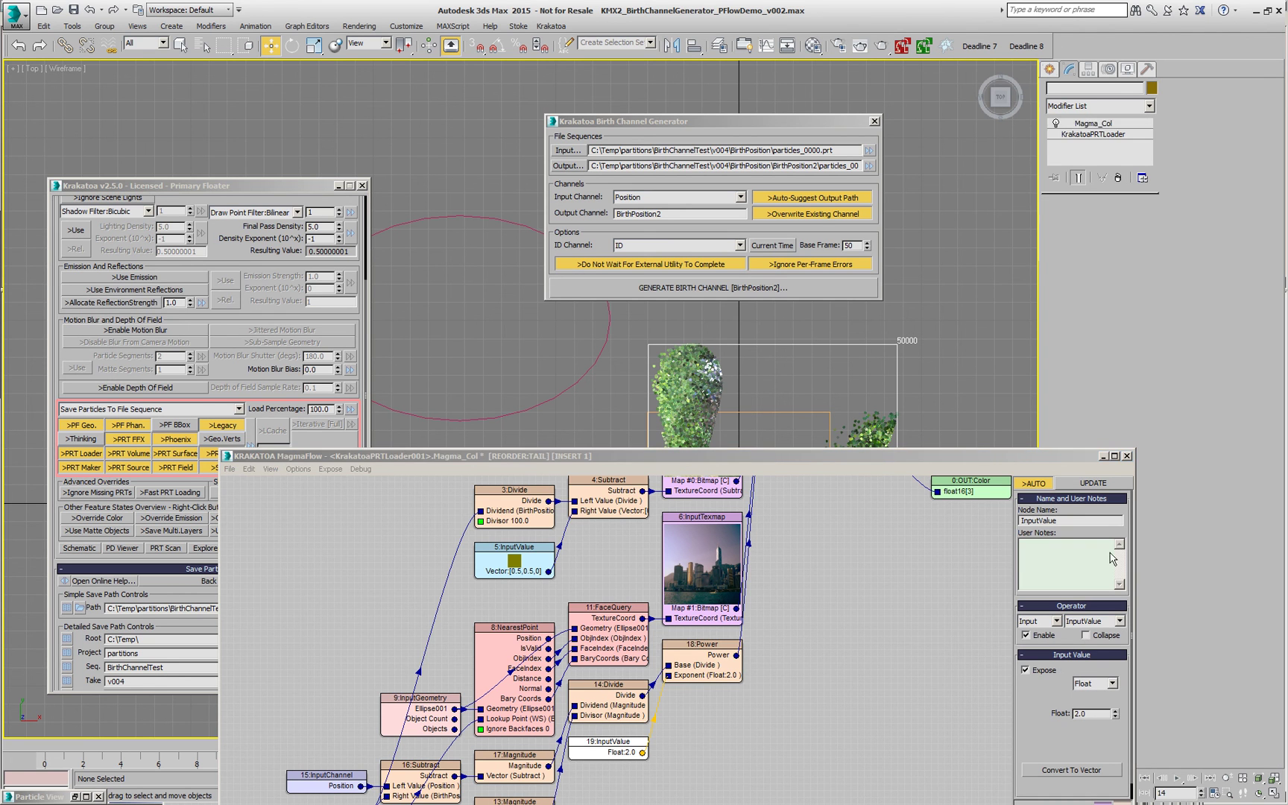
# Minimize the Magma editor and scrub the animation to frame 36 to examine the blend with the Power exponent
pyautogui.click(1102, 455)
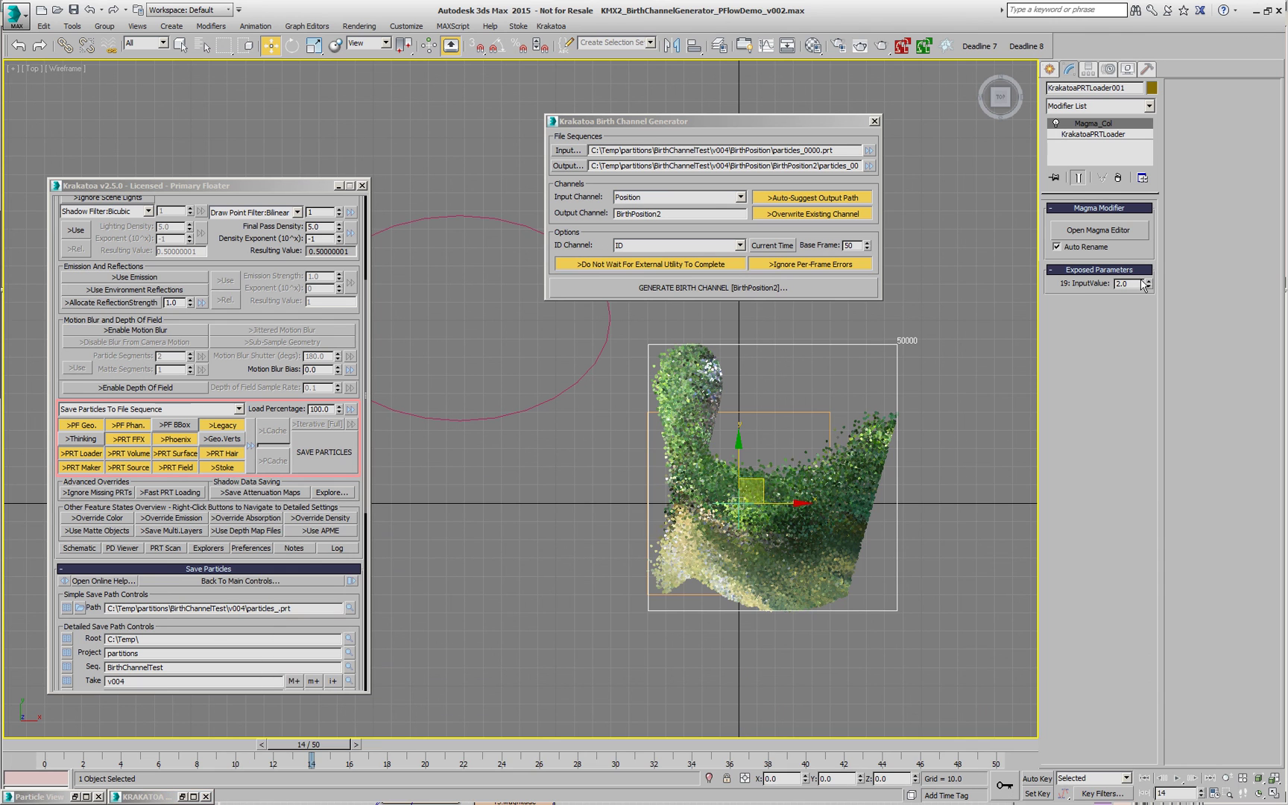
pyautogui.moveTo(26, 746); pyautogui.dragTo(713, 703)
pyautogui.press('w')
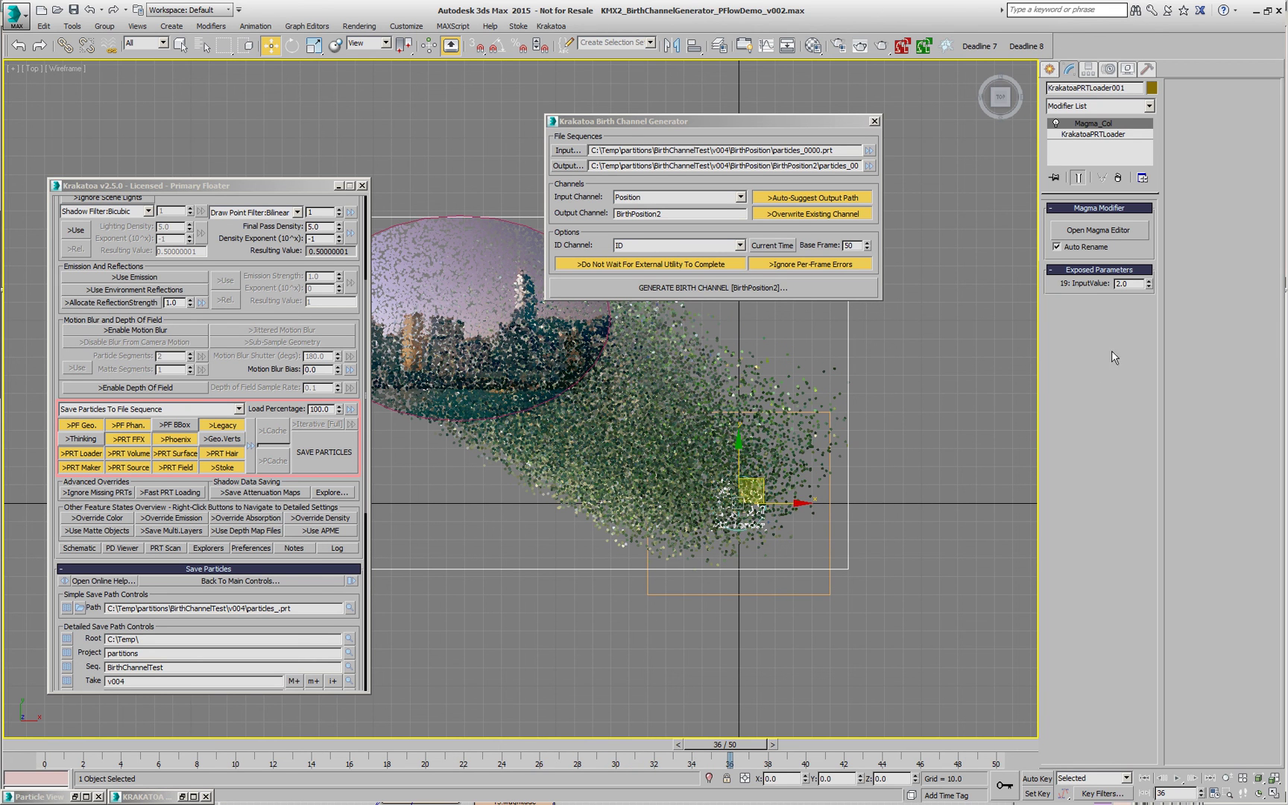
# Try exposed InputValue exponents of 3.0, 1.0 and 0.3 to compare the blends at frame 36
pyautogui.write('3')
pyautogui.press('Return')
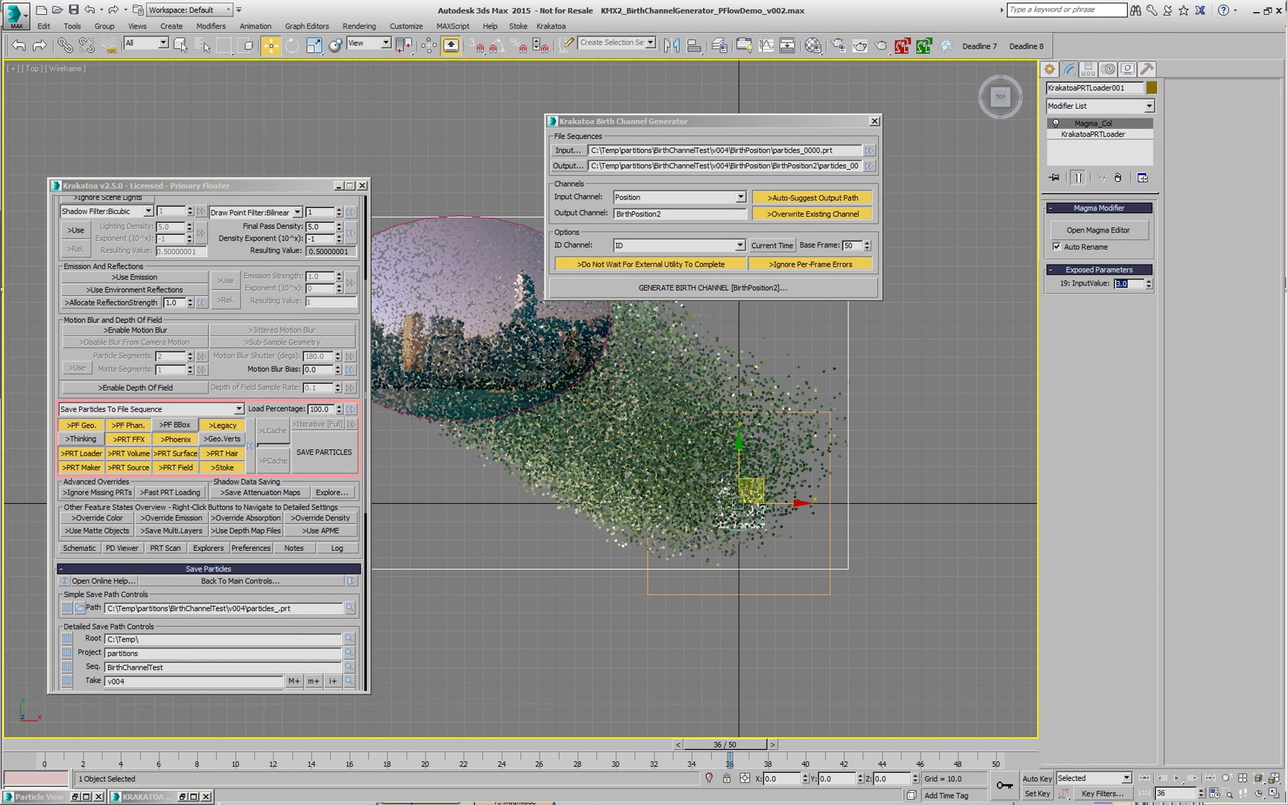
pyautogui.write('1')
pyautogui.press('Return')
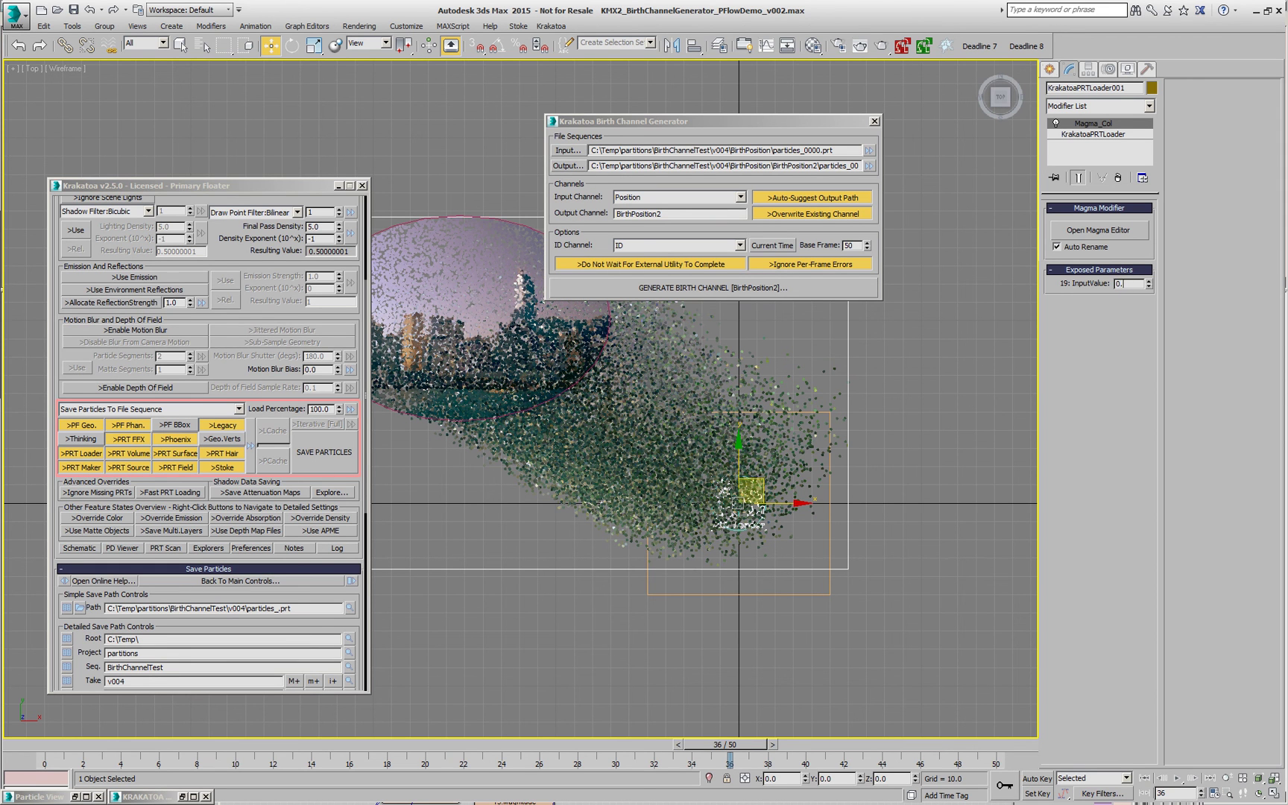
pyautogui.write('0.3')
pyautogui.press('Return')
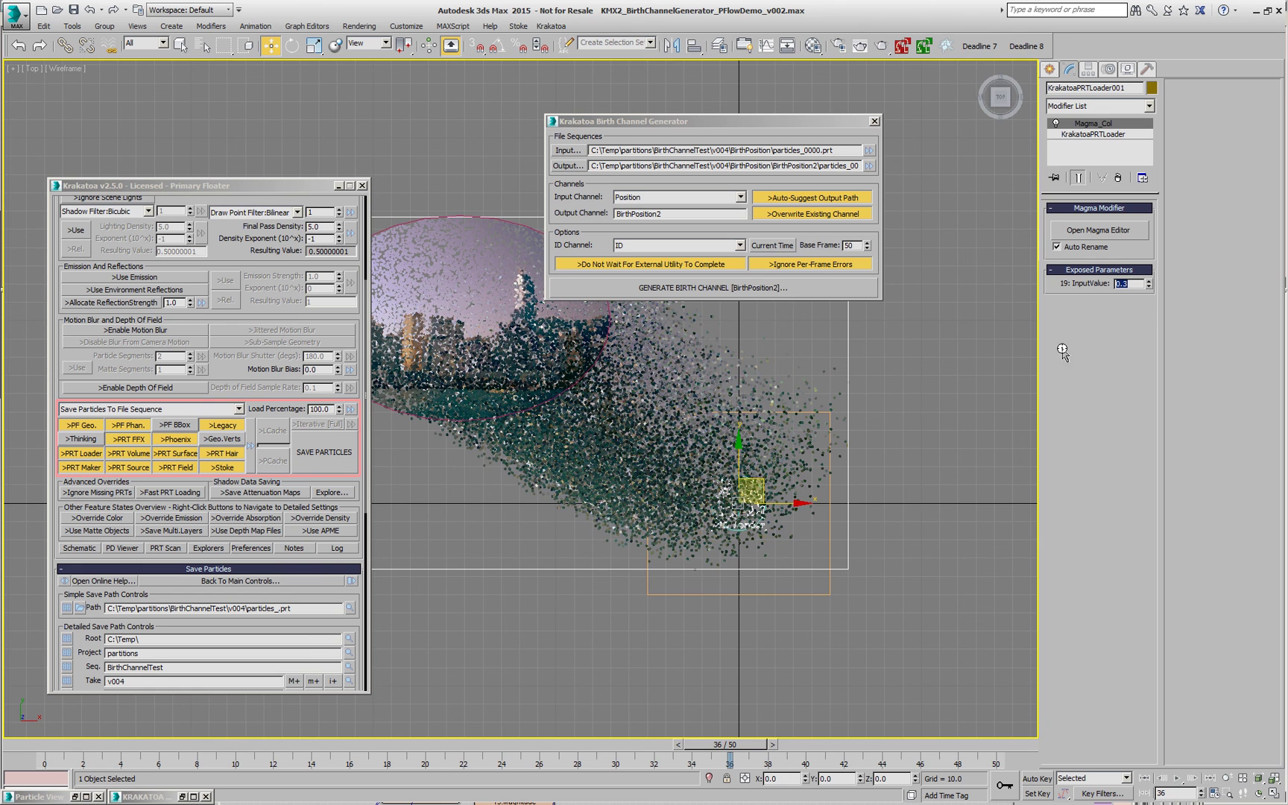
# Set the exposed InputValue exponent to 0.15 and scrub from frame 8 to frame 35 to examine the blend
pyautogui.moveTo(49, 749); pyautogui.dragTo(189, 749)
pyautogui.press('w')
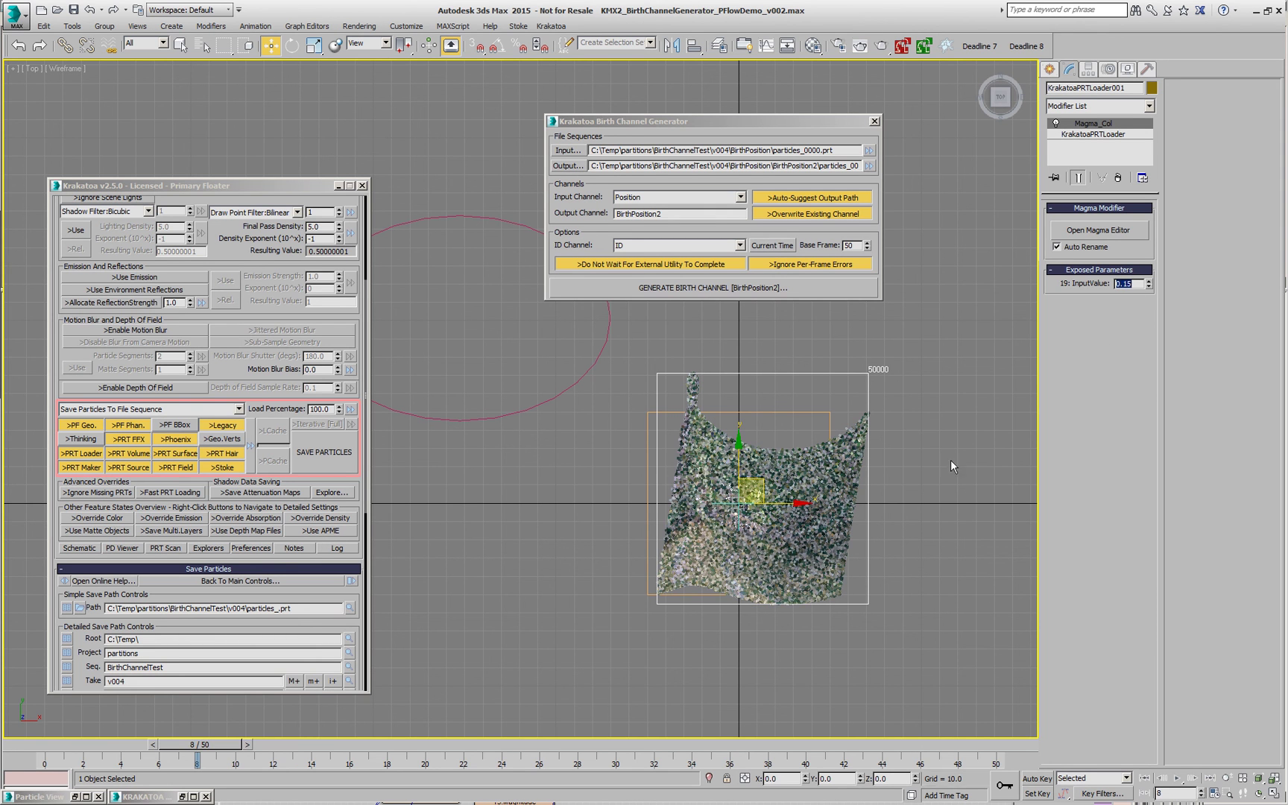
pyautogui.moveTo(136, 750); pyautogui.dragTo(813, 756)
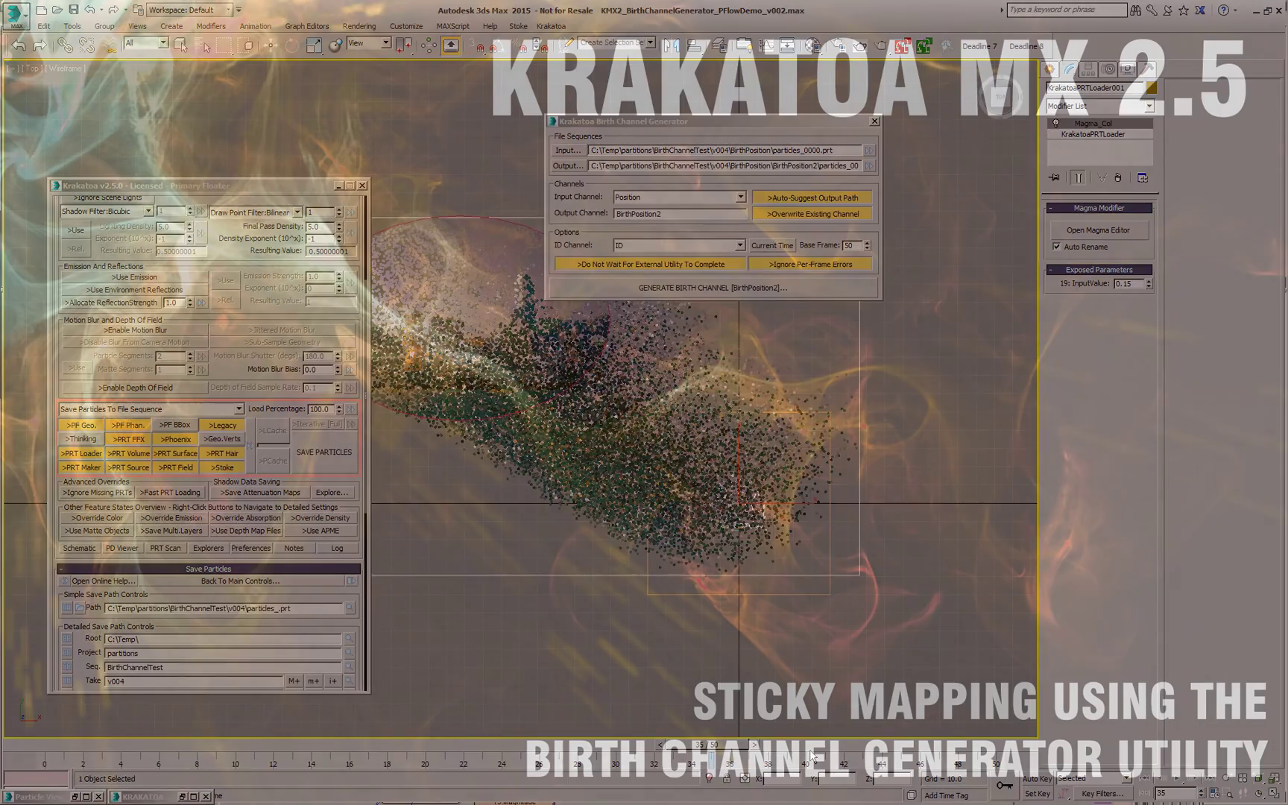